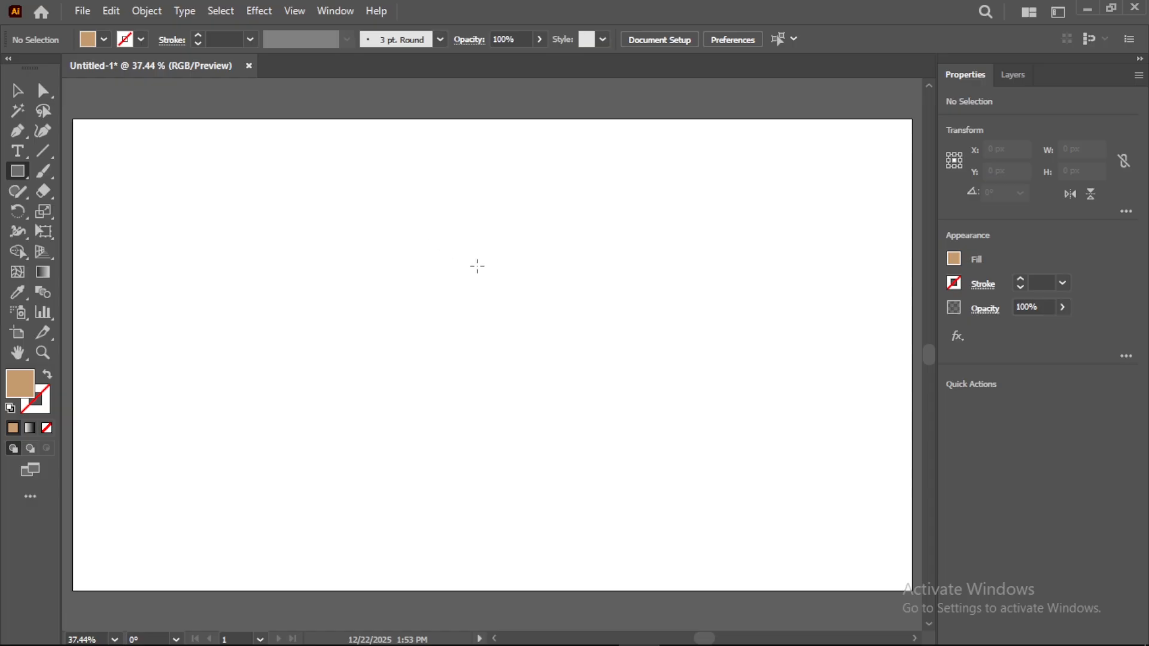
Create a 1920 × 1080 px tan rectangle and center it on the artboard both horizontally and vertically.
key(Tab)
click(467, 298)
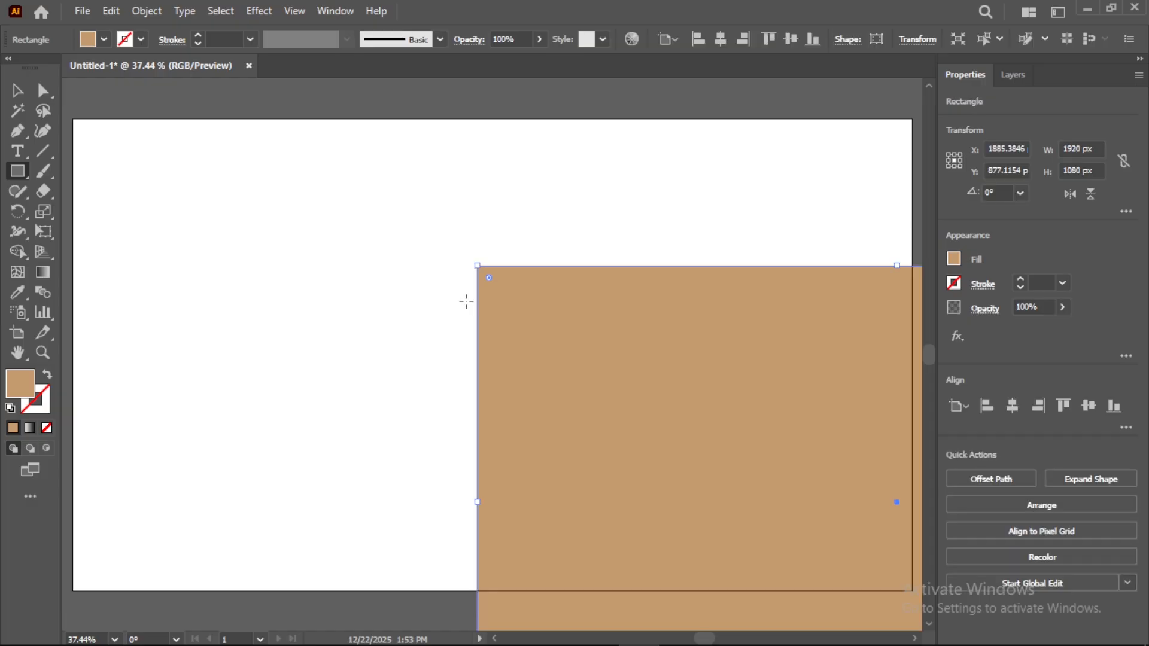
click(1012, 406)
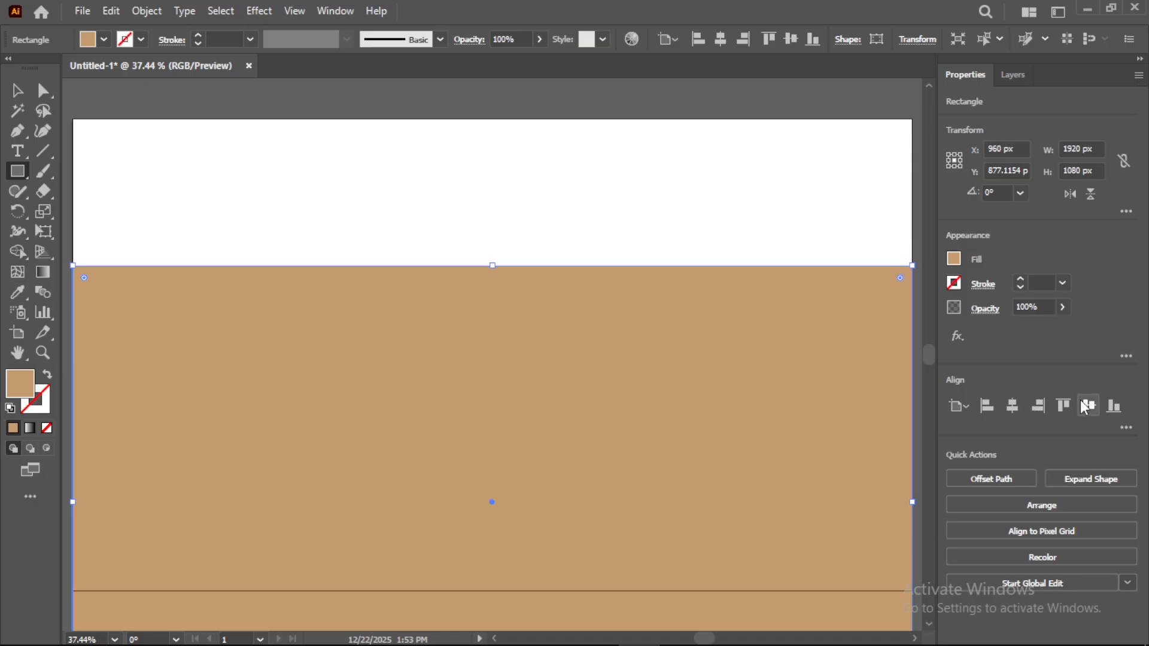
click(1088, 406)
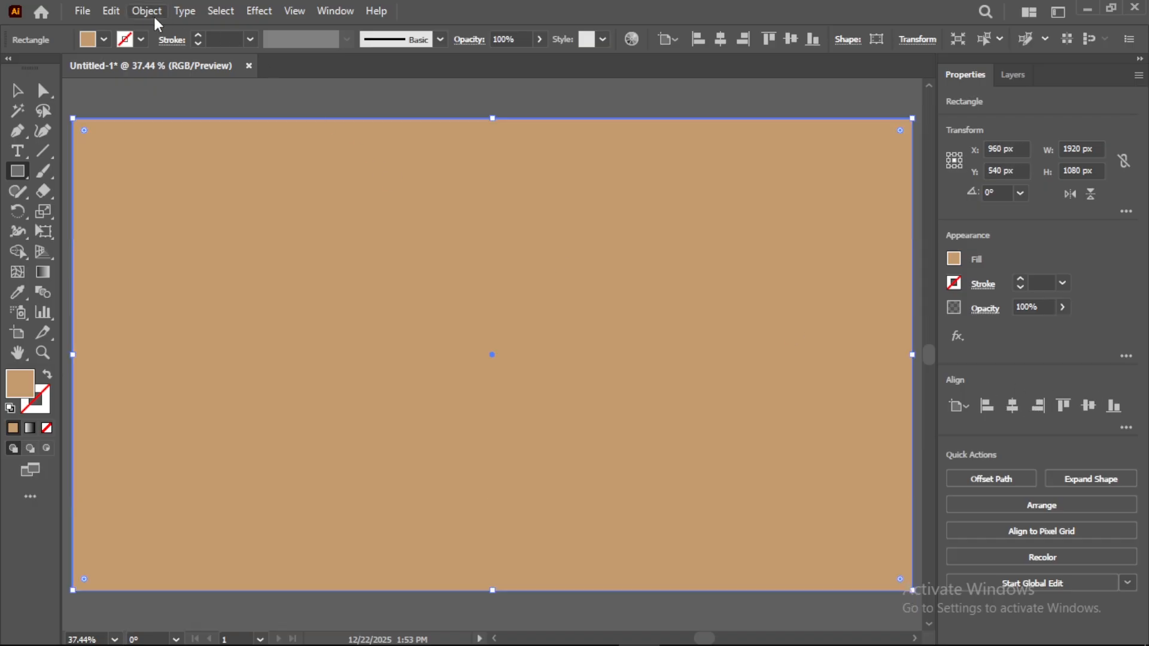
Lock the tan background rectangle.
click(151, 12)
mouse_move(336, 161)
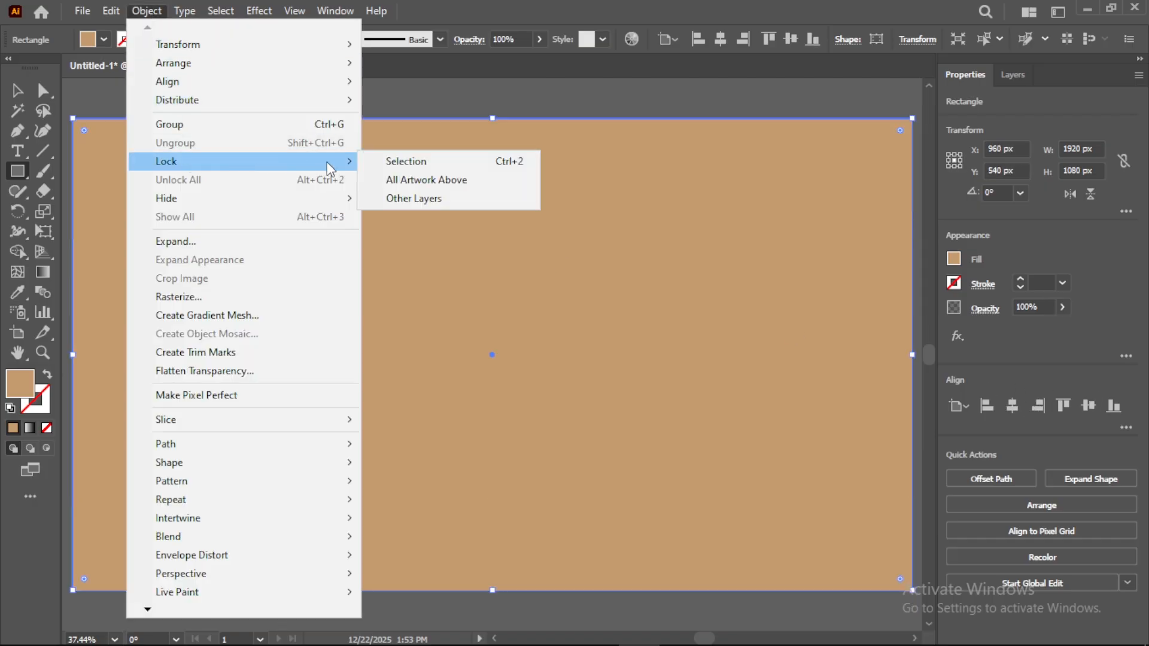
click(402, 168)
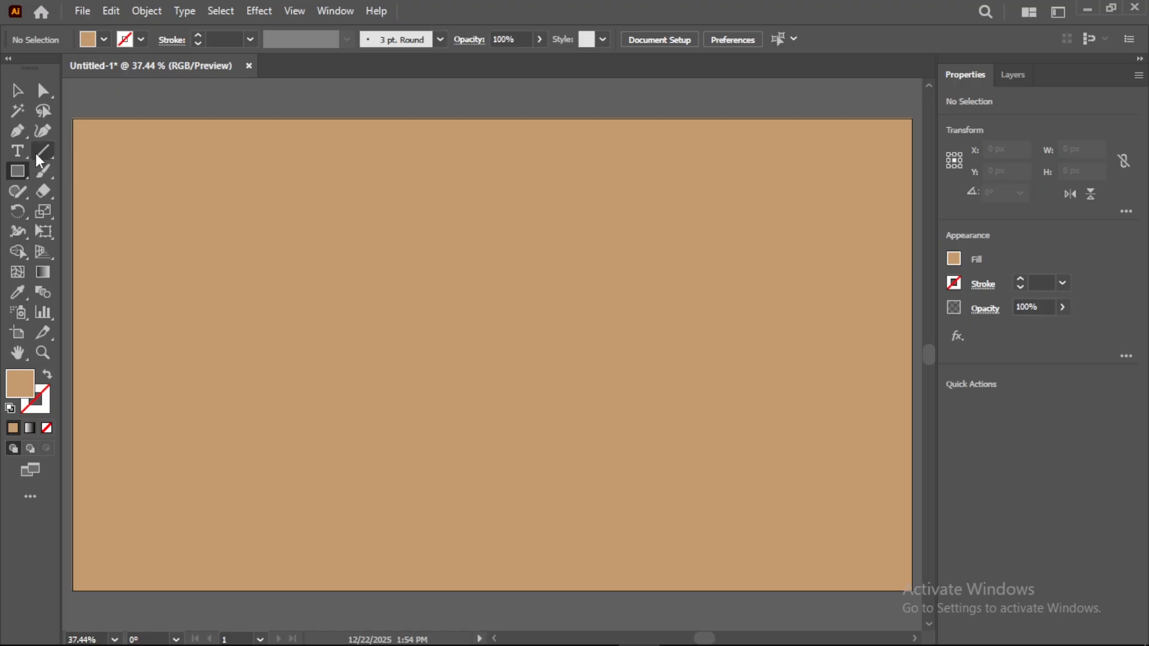
Add the center-aligned point text "2026" on the artboard in the MODERNIZ font at 72 pt with 70 tracking.
click(18, 151)
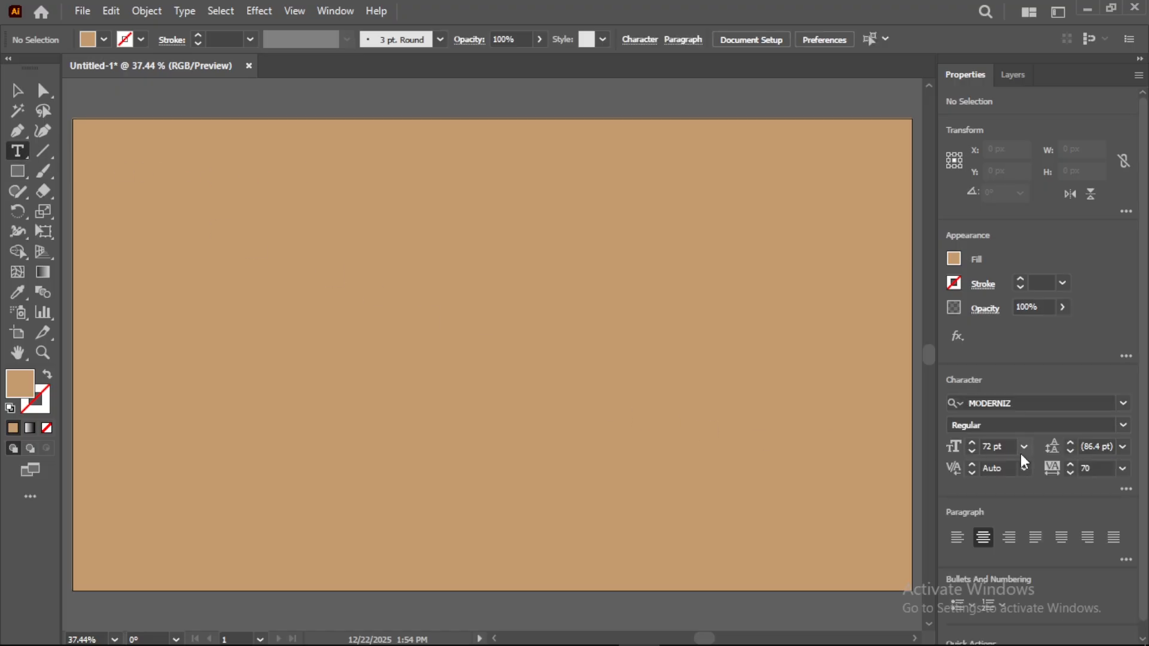
click(1082, 469)
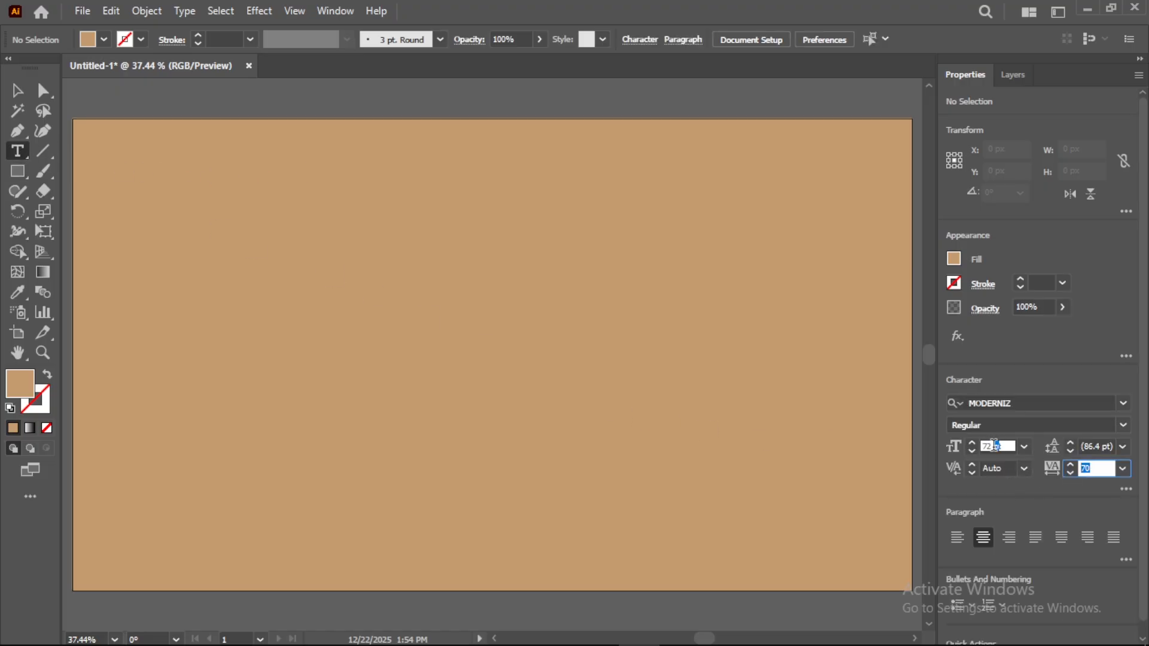
click(979, 404)
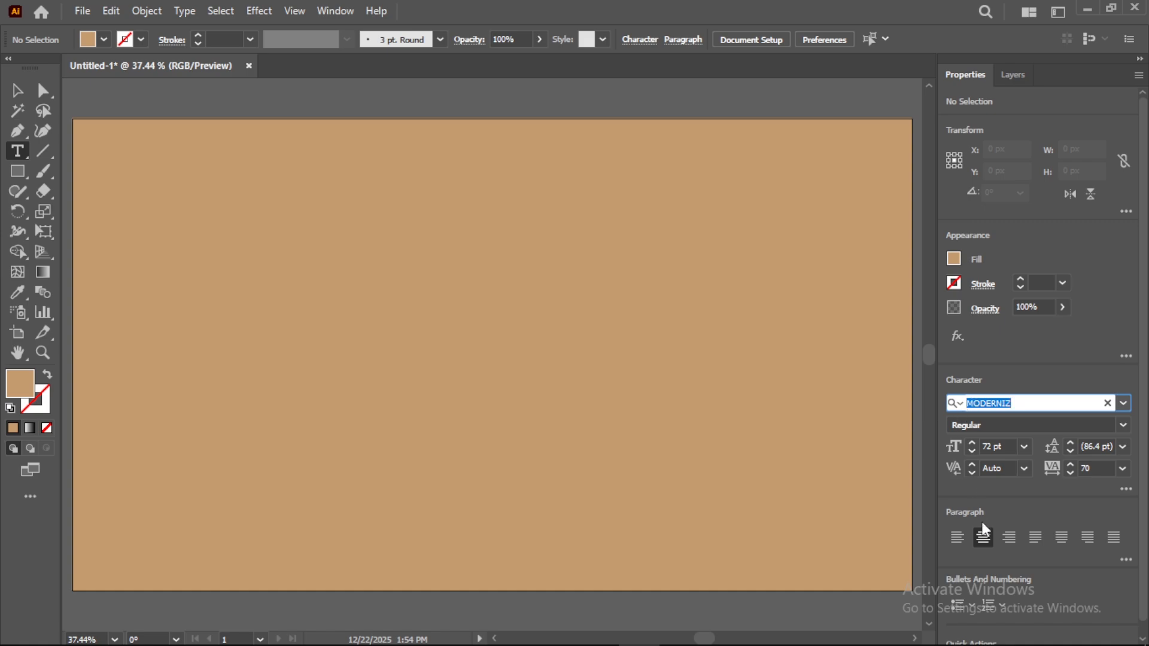
click(985, 538)
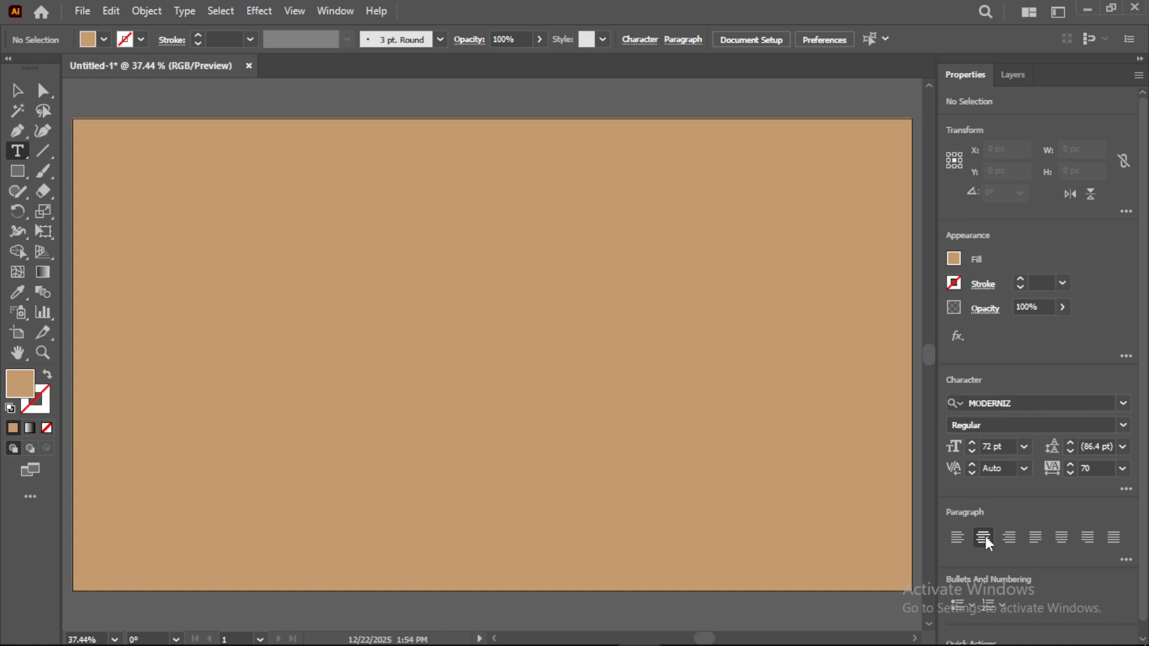
click(357, 322)
key(BackSpace)
text(2026)
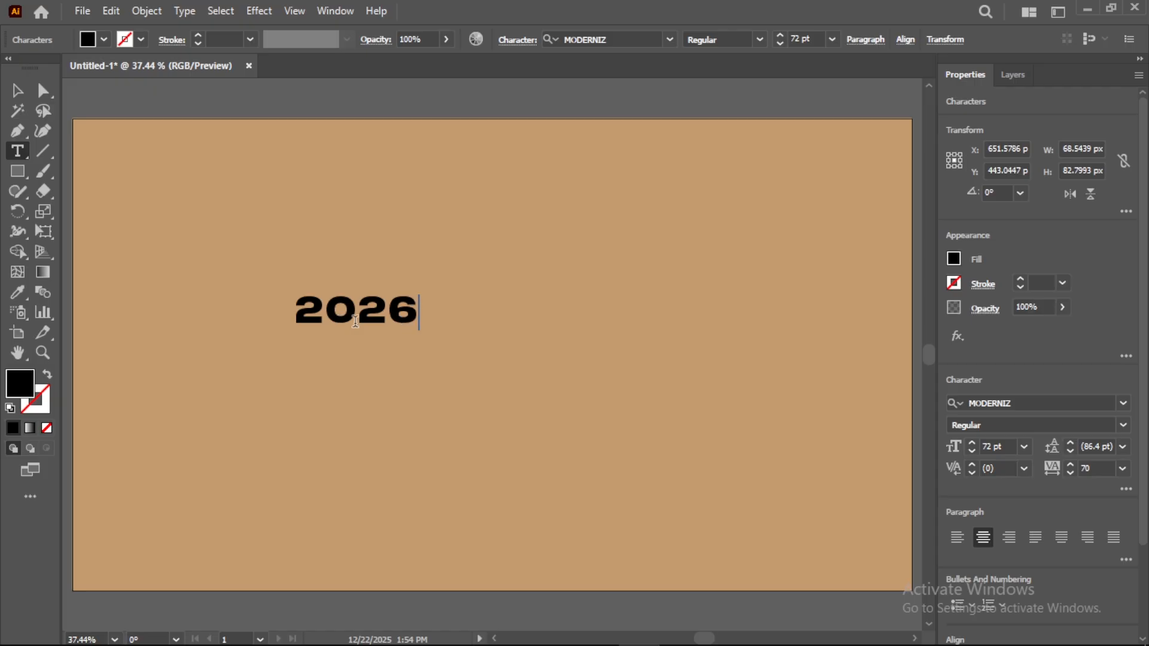
Fill the "2026" text with light blue.
click(17, 90)
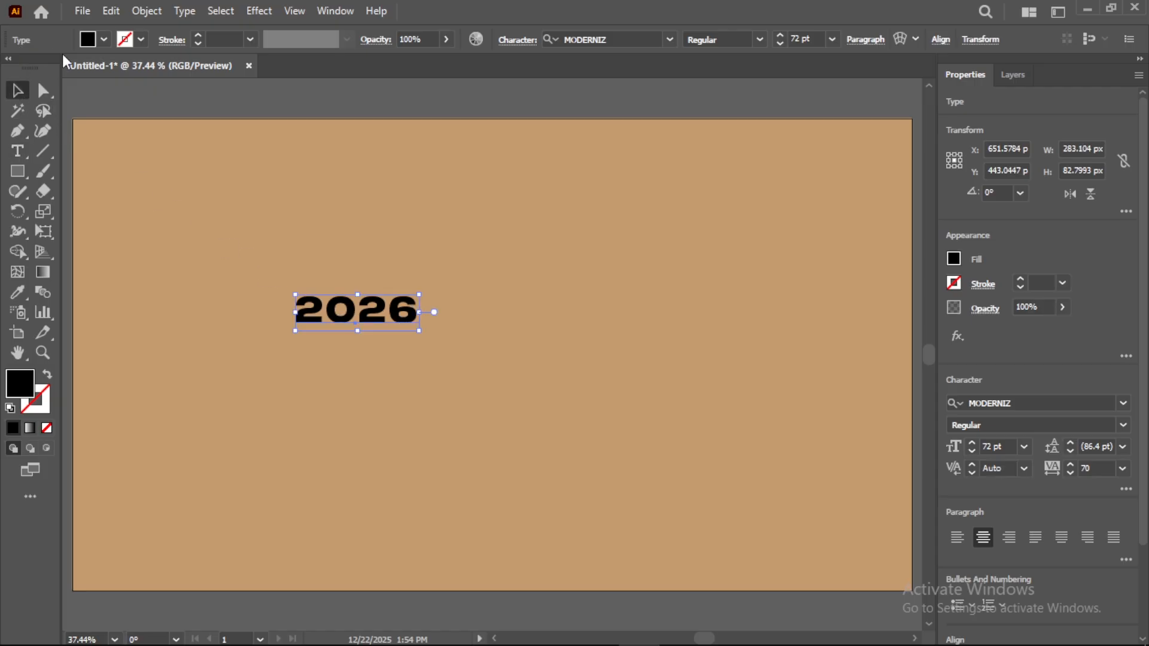
click(103, 40)
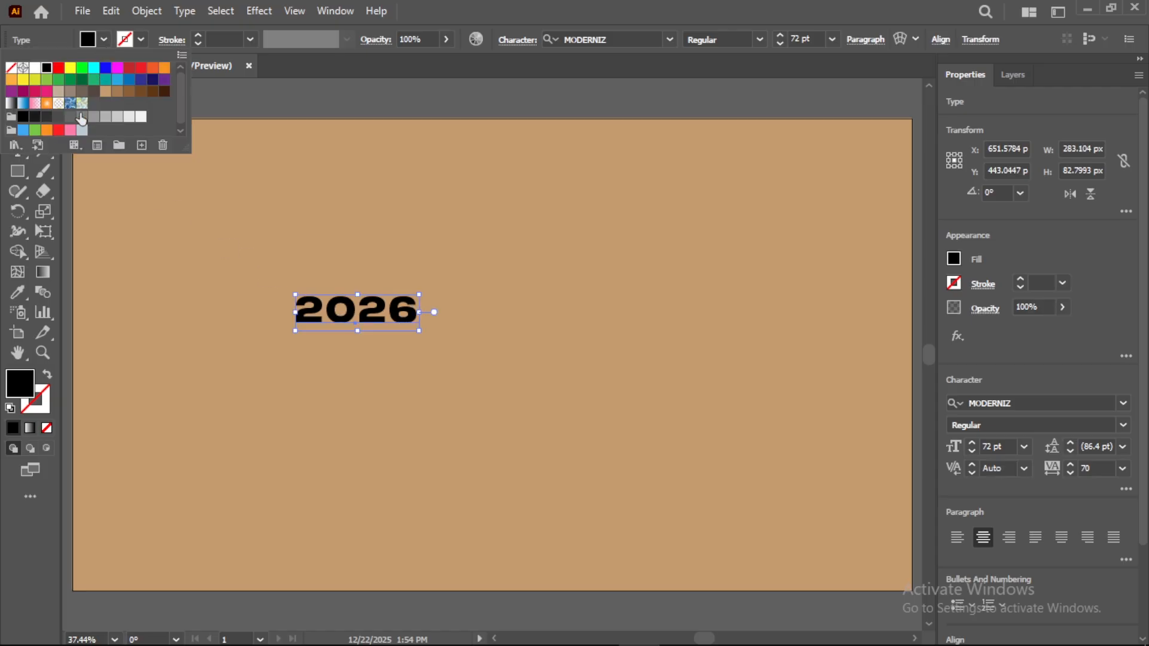
click(118, 85)
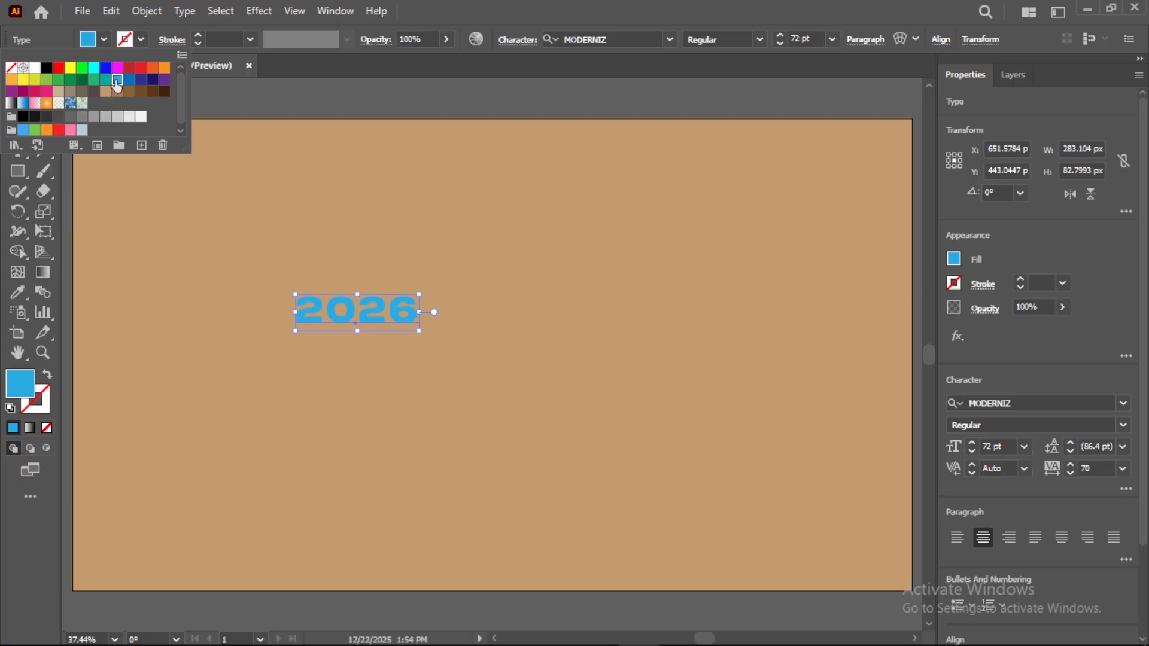
click(174, 203)
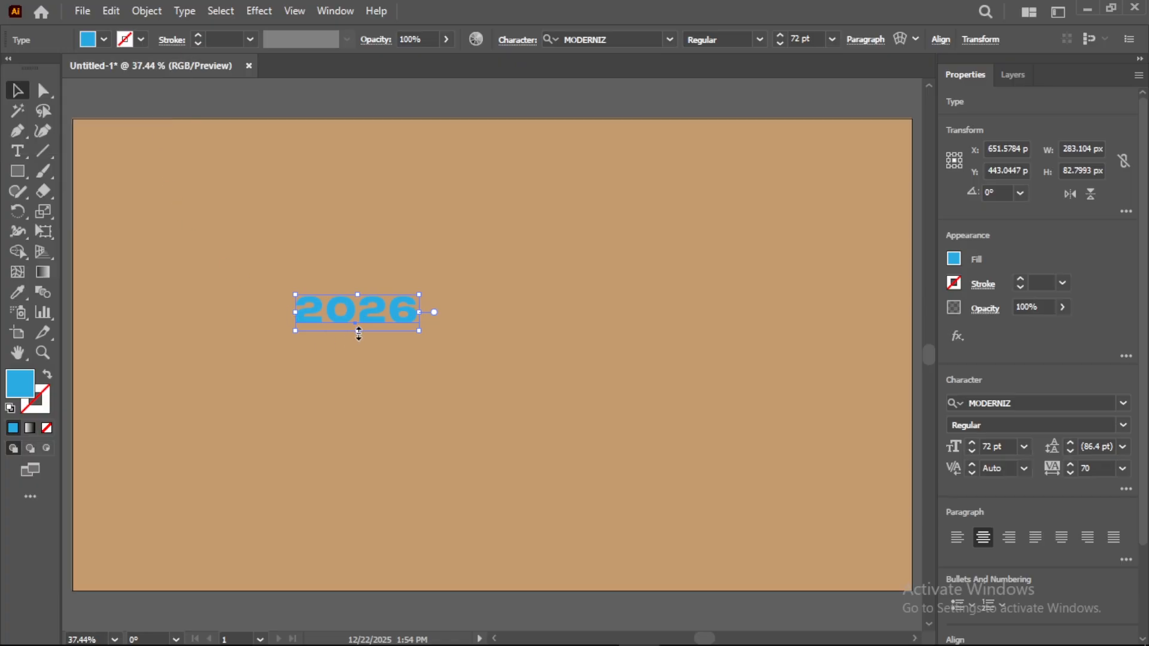
Enlarge the "2026" text to about 284 pt and convert it to outlines.
drag(358, 333, 365, 376)
drag(329, 320, 333, 342)
right_click(333, 343)
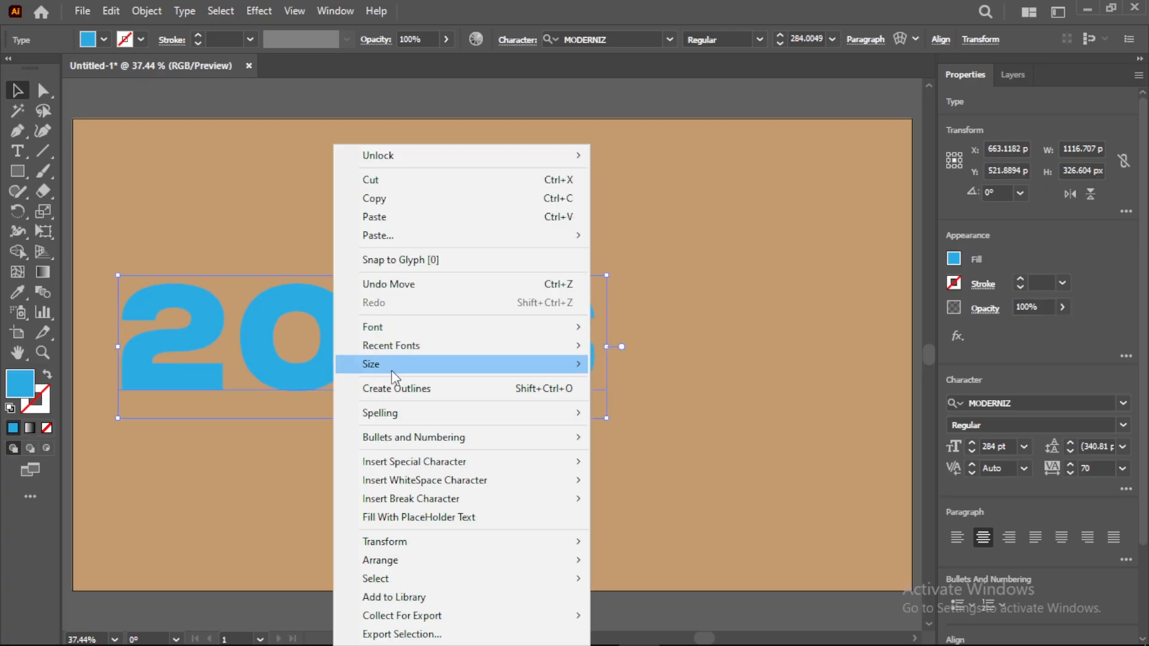
click(393, 387)
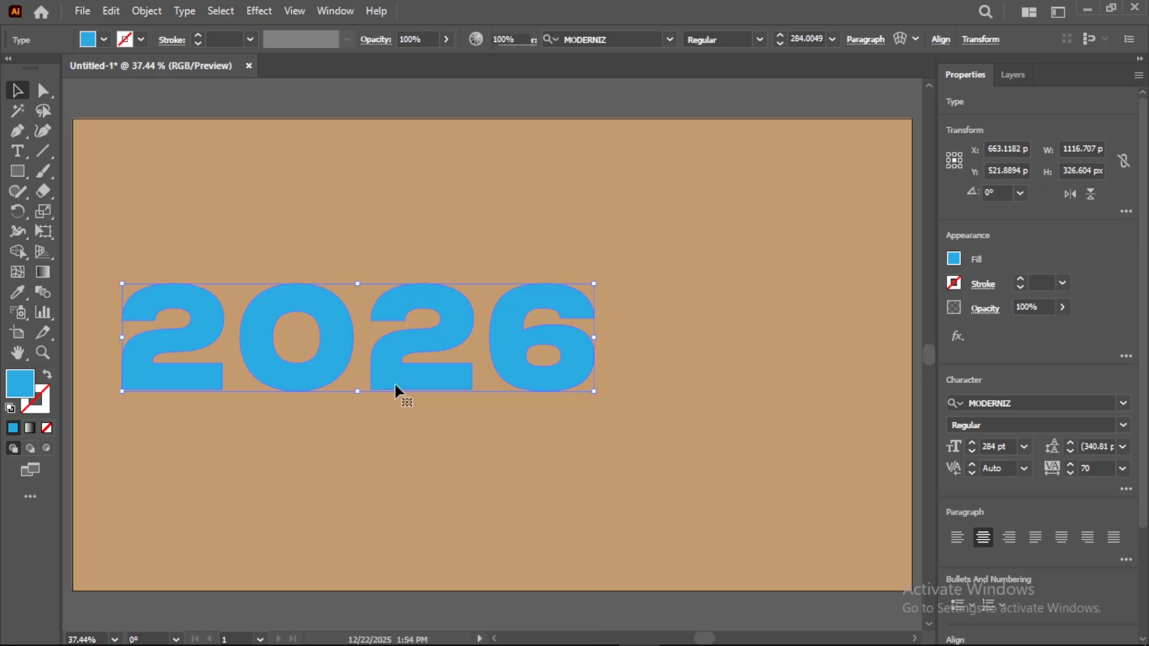
Give the 2026 outlines a classic 3D Extrude & Bevel with a custom rotation of about 17°, -47°, -3° and 50° perspective.
click(259, 12)
mouse_move(390, 109)
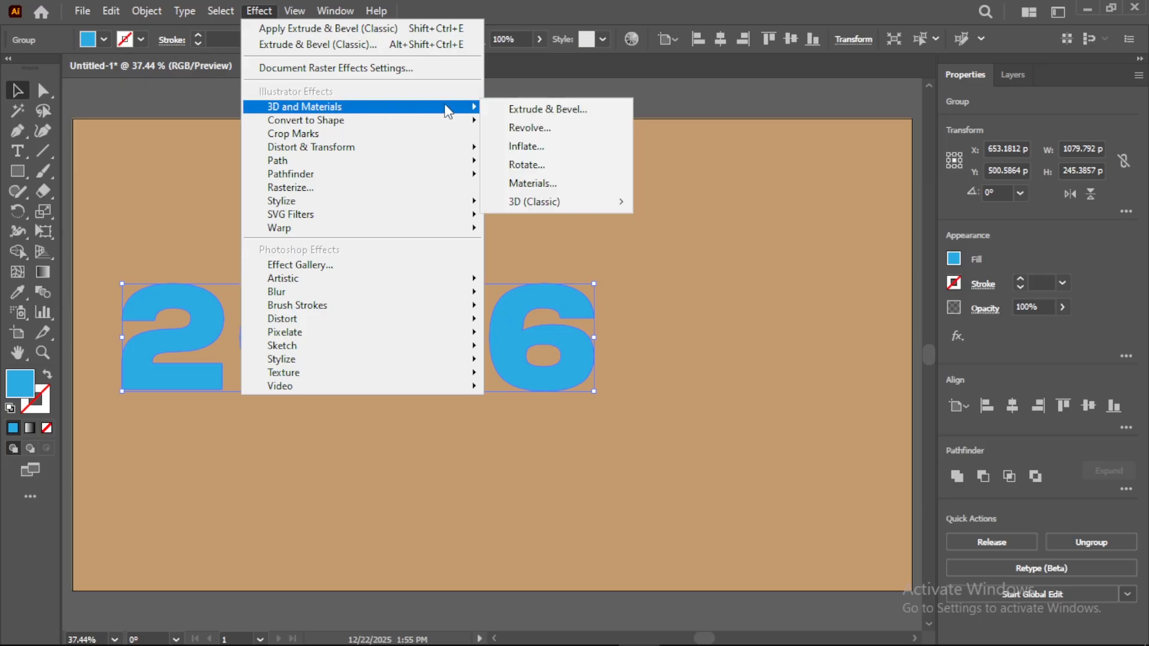
mouse_move(593, 201)
click(651, 199)
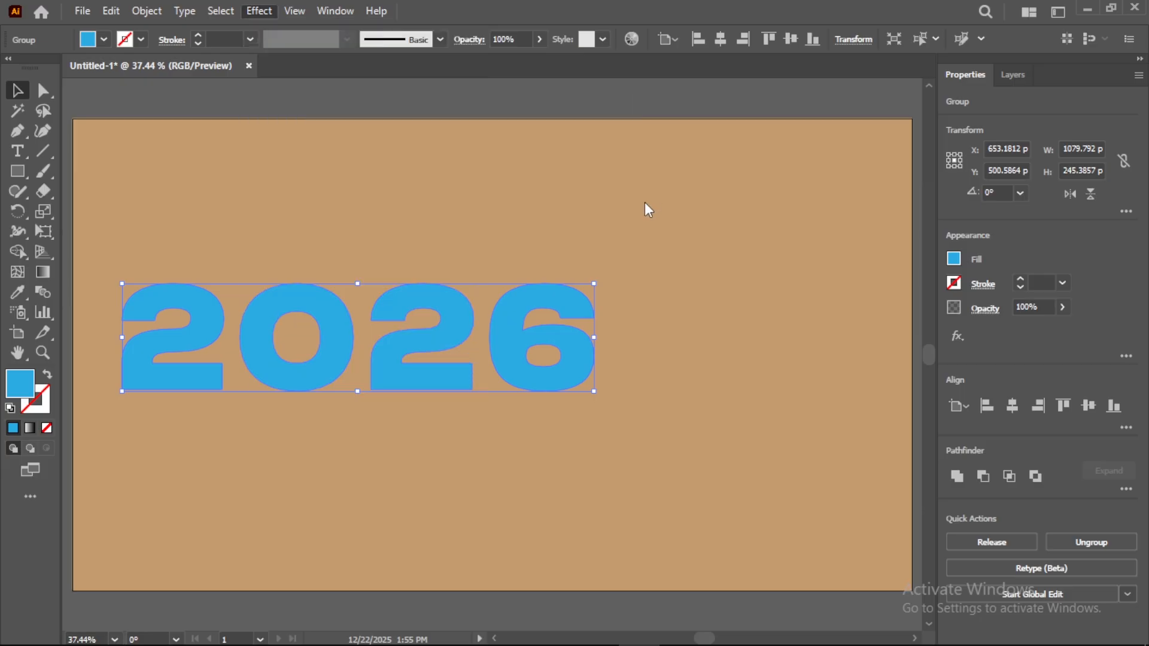
mouse_move(667, 175)
mouse_down()
mouse_move(685, 126)
mouse_move(693, 139)
mouse_up()
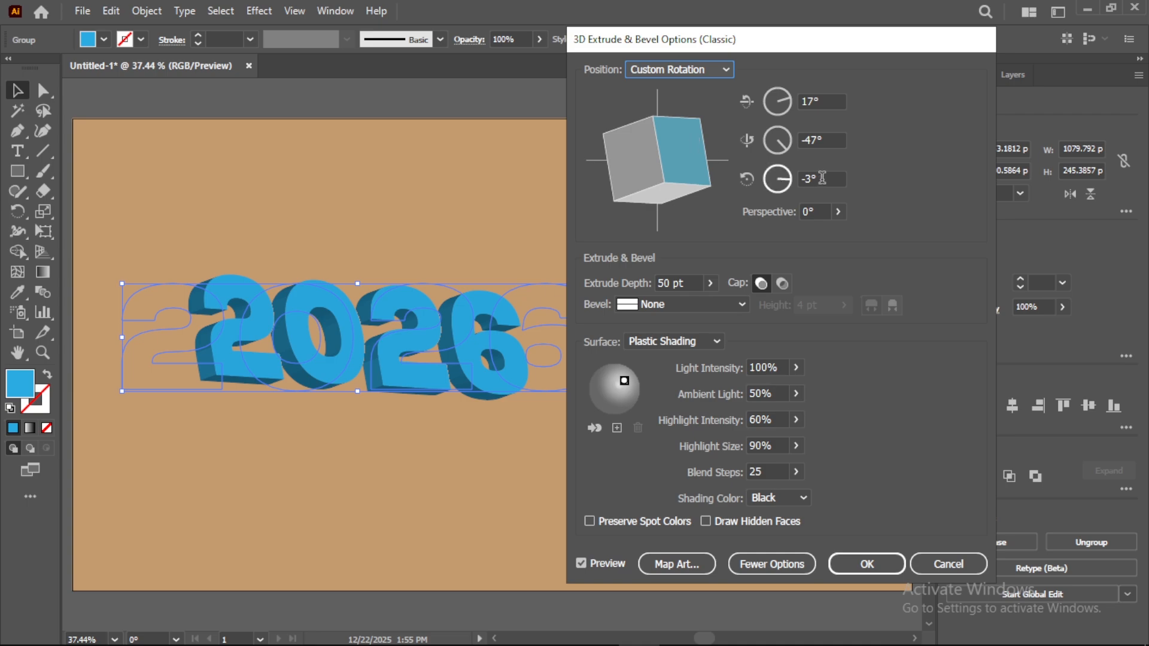
click(815, 212)
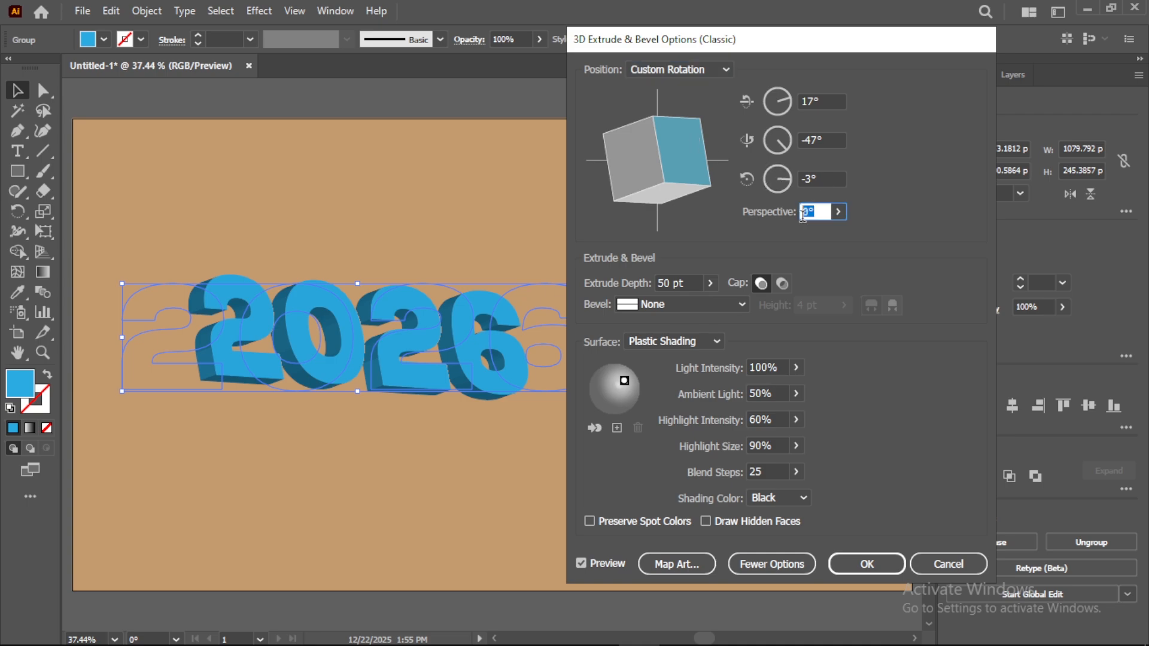
text(50)
Set the extrusion's rotation around the Z axis to -5°.
click(829, 179)
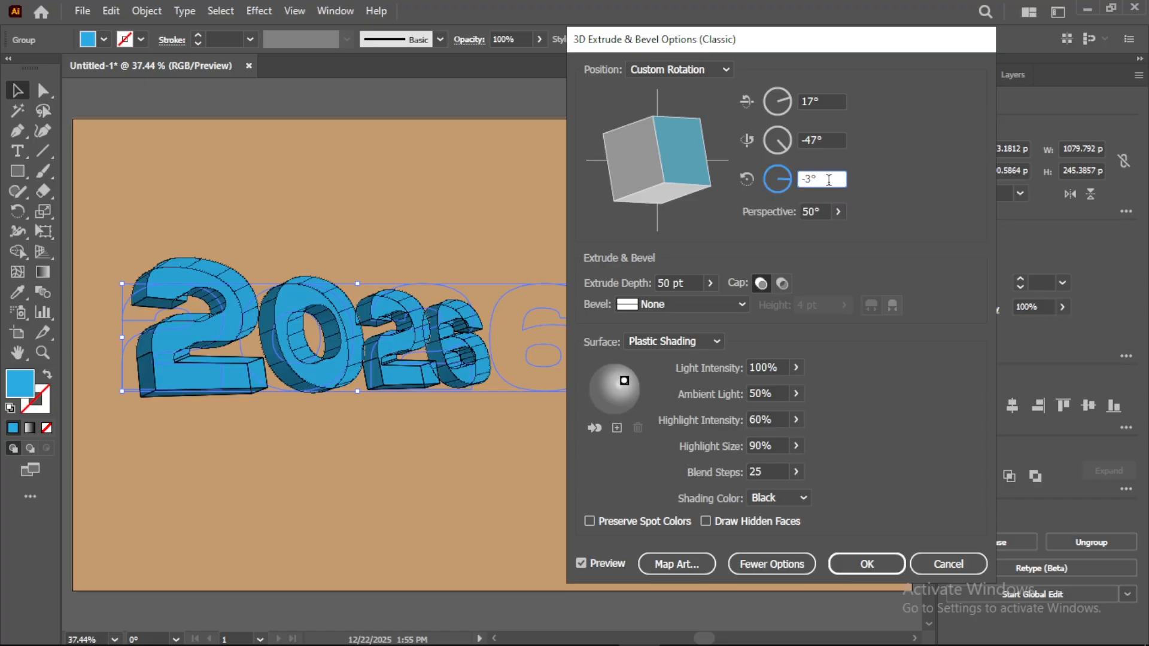
key(Up)
key(Up)
key(Up)
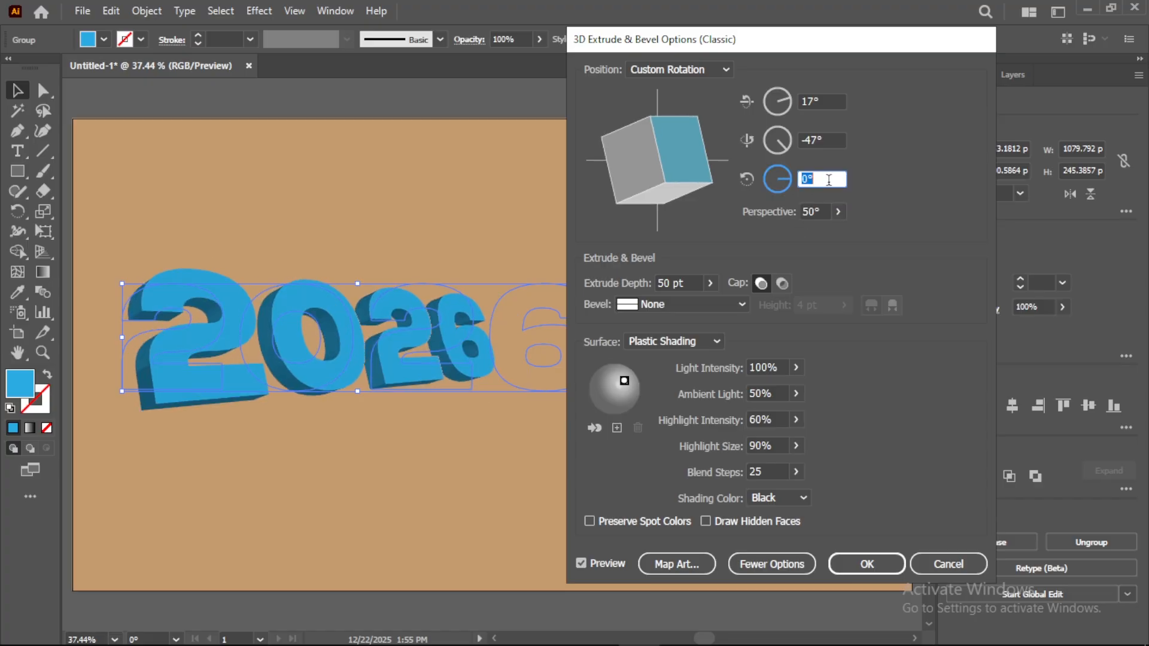
key(Down)
key(Down)
key(Down)
key(Down)
key(Down)
key(Down)
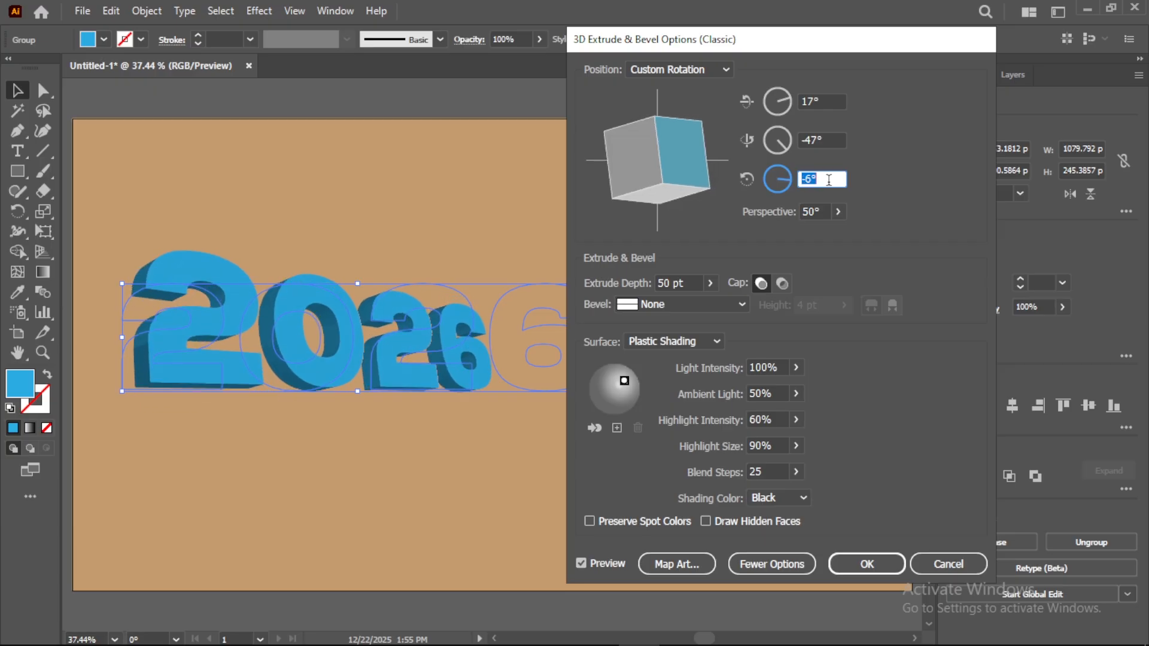
key(Up)
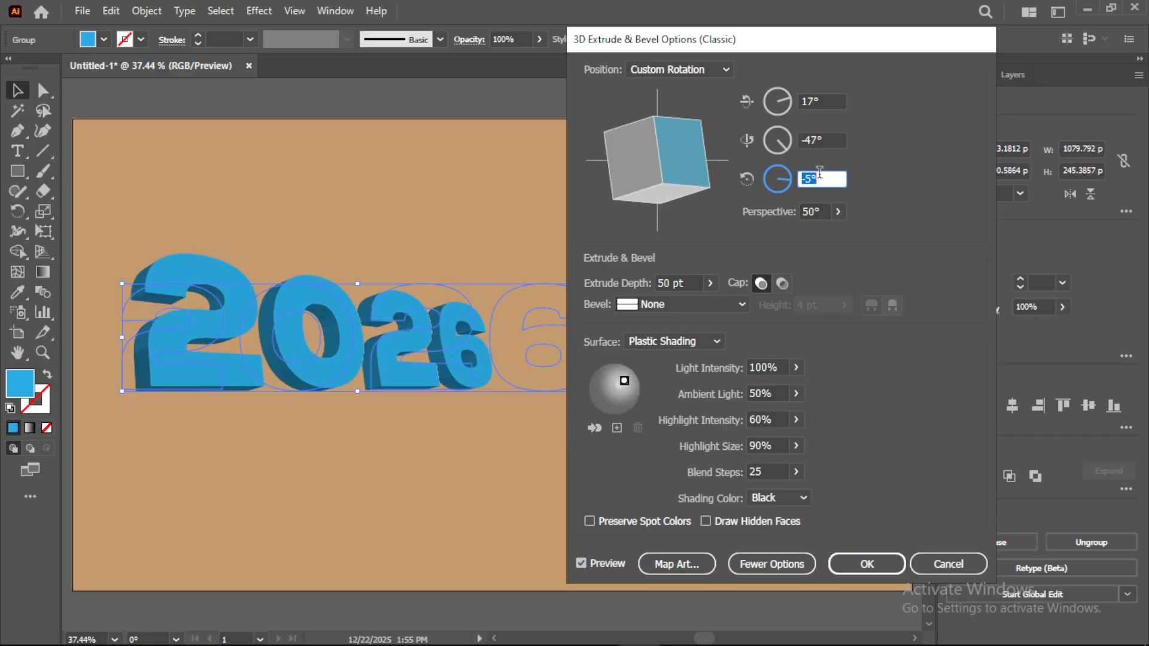
Set the extrusion's Y-axis rotation to -45° and its X-axis rotation to 19°.
click(813, 141)
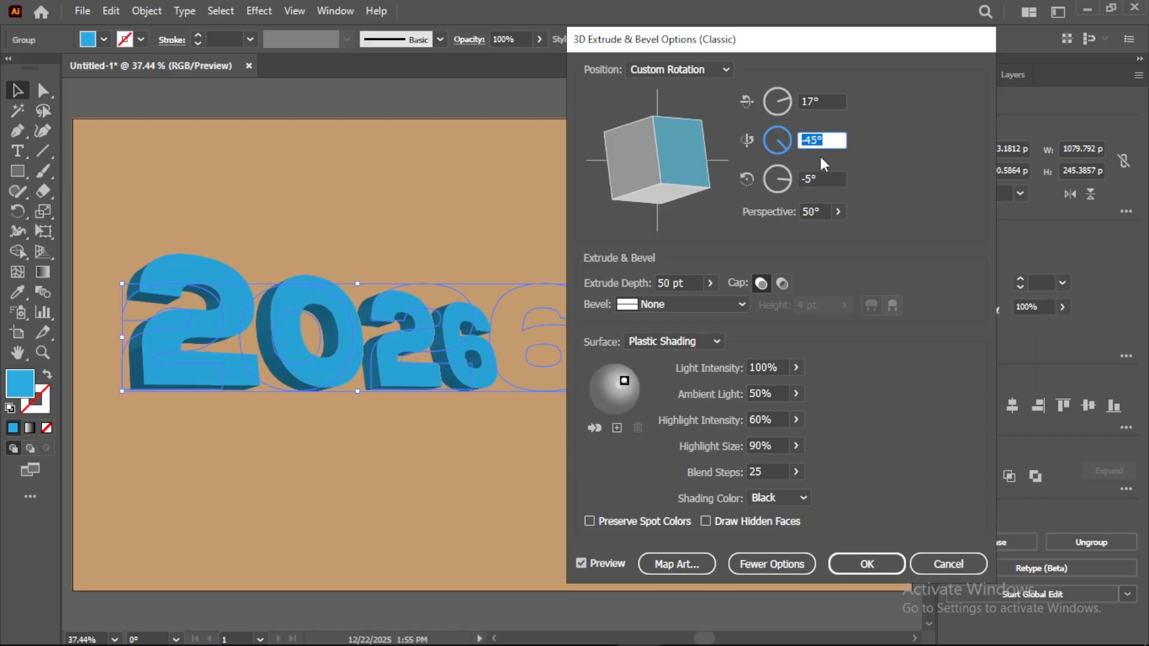
key(Down)
key(Down)
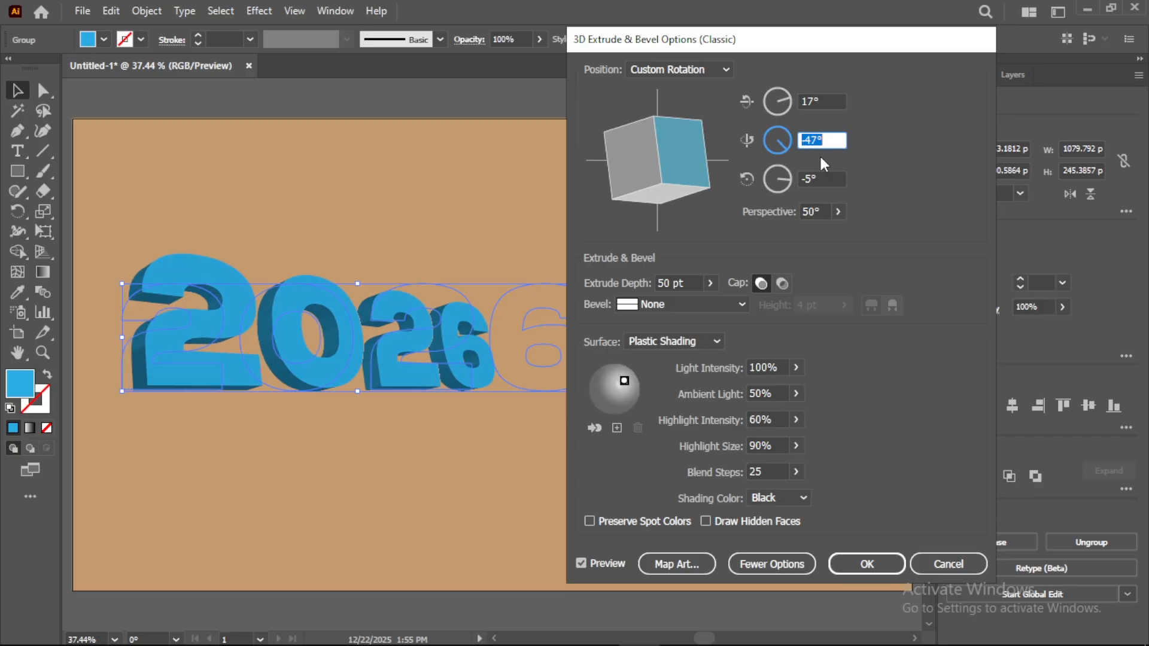
key(Up)
key(Up)
click(828, 106)
key(Up)
key(Up)
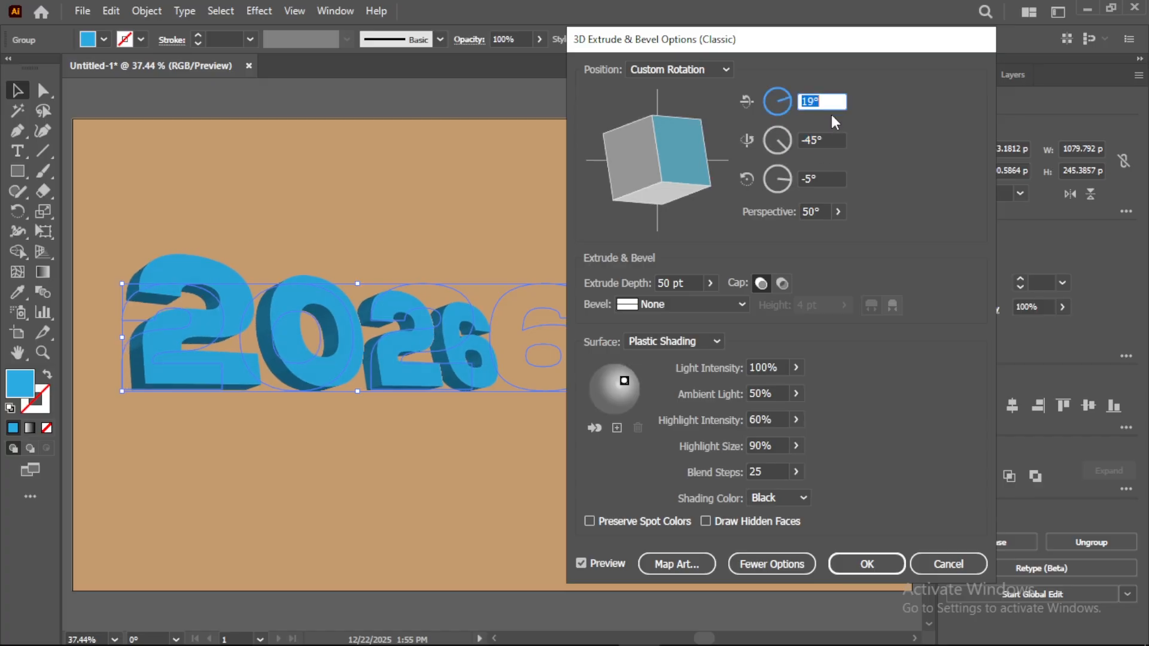
Apply the extrusion with a depth of 50 pt and copy the 2026 group.
double_click(667, 281)
text(50)
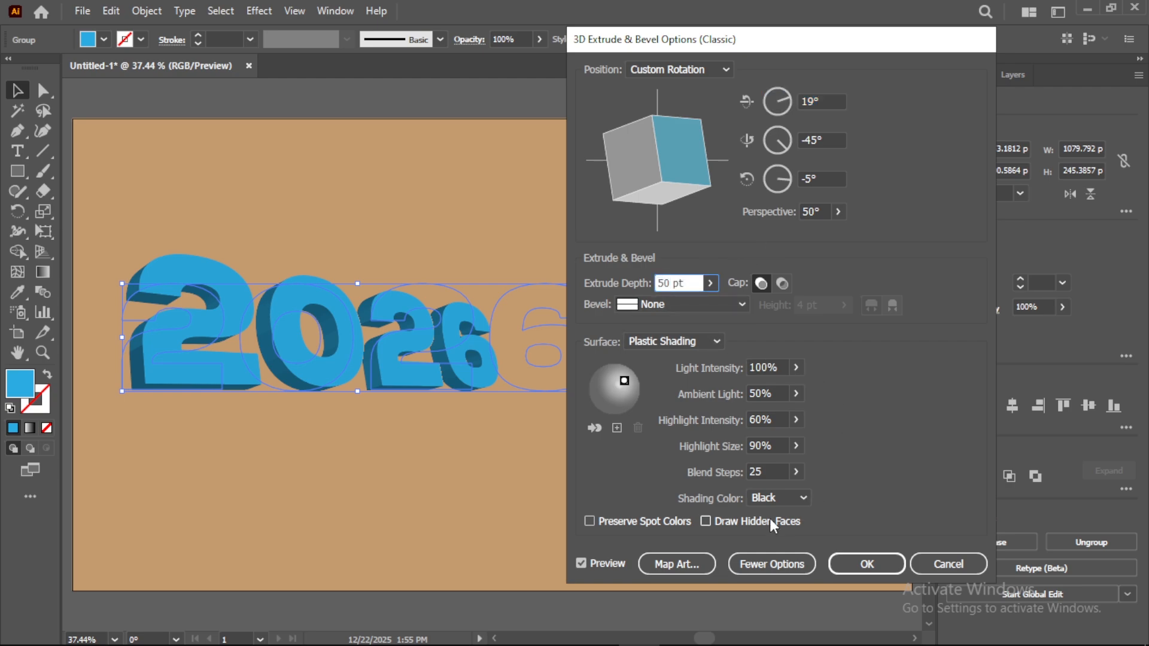
click(867, 564)
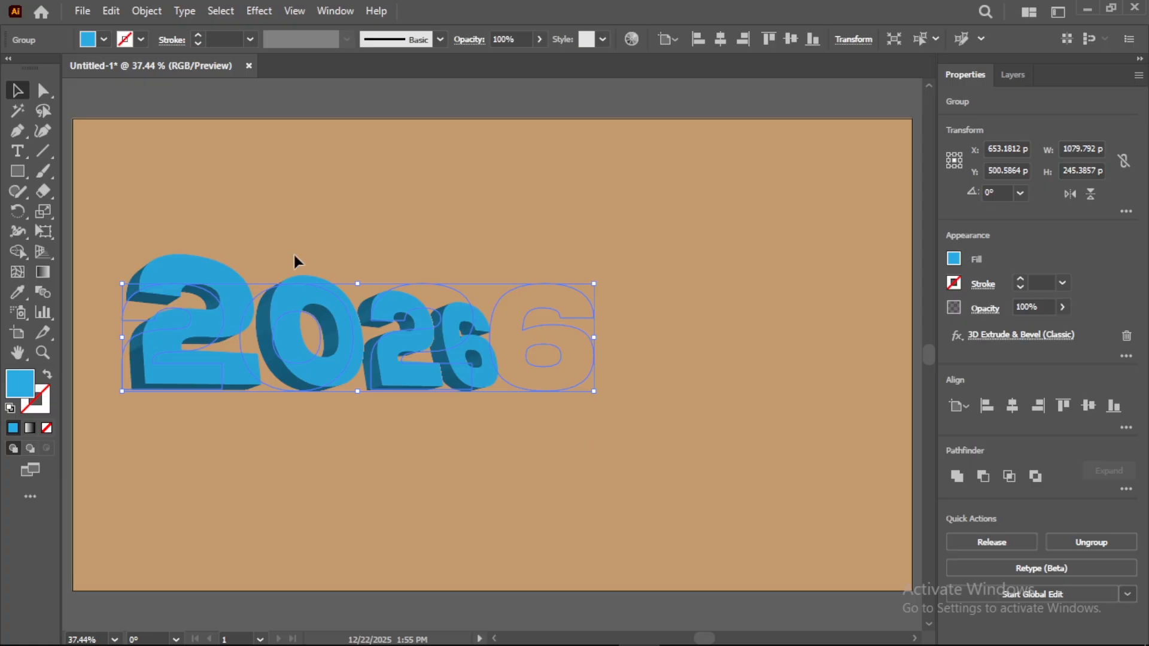
click(110, 12)
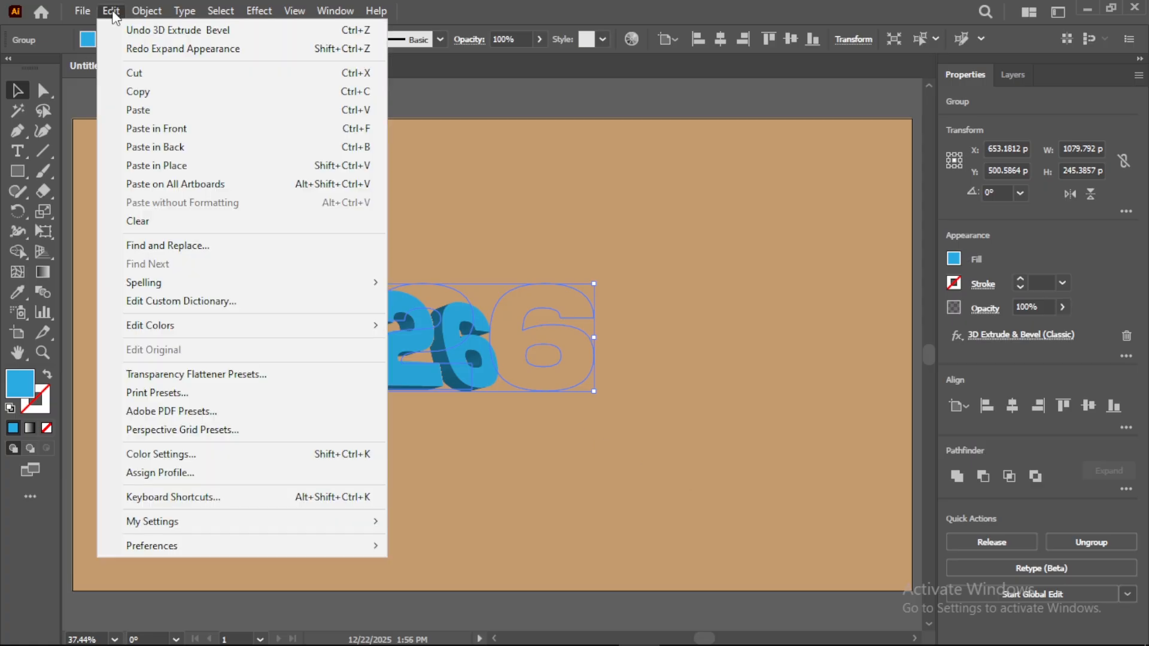
click(134, 92)
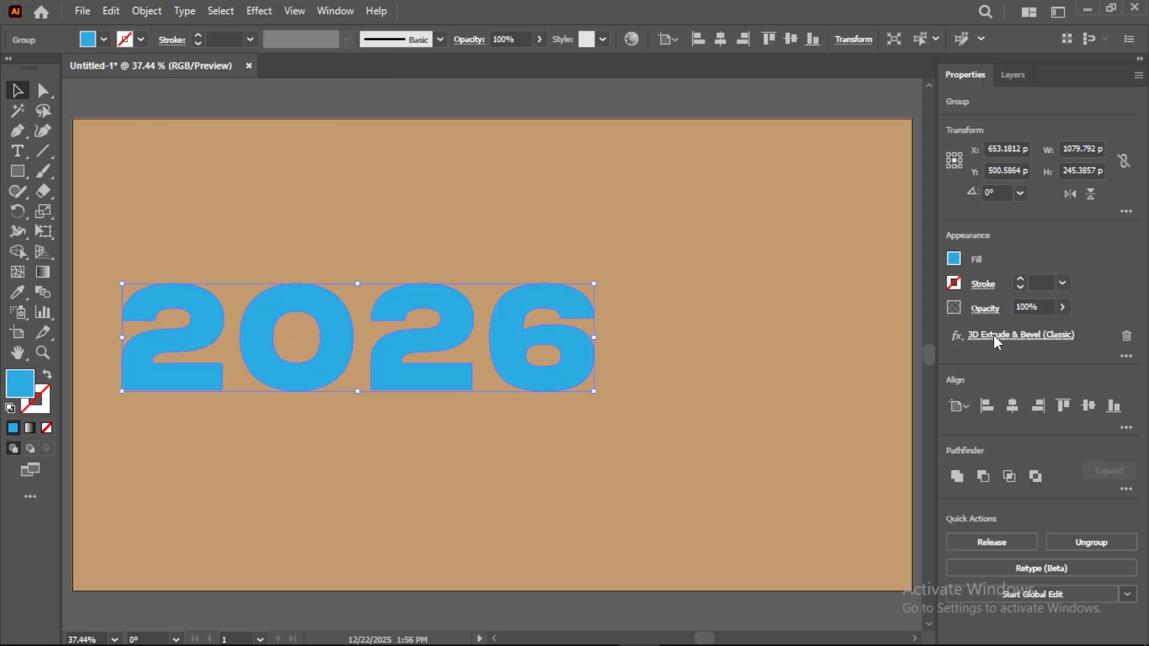
Edit the 2026 group's extrusion to draw hidden faces and use No Shading as its surface.
click(993, 335)
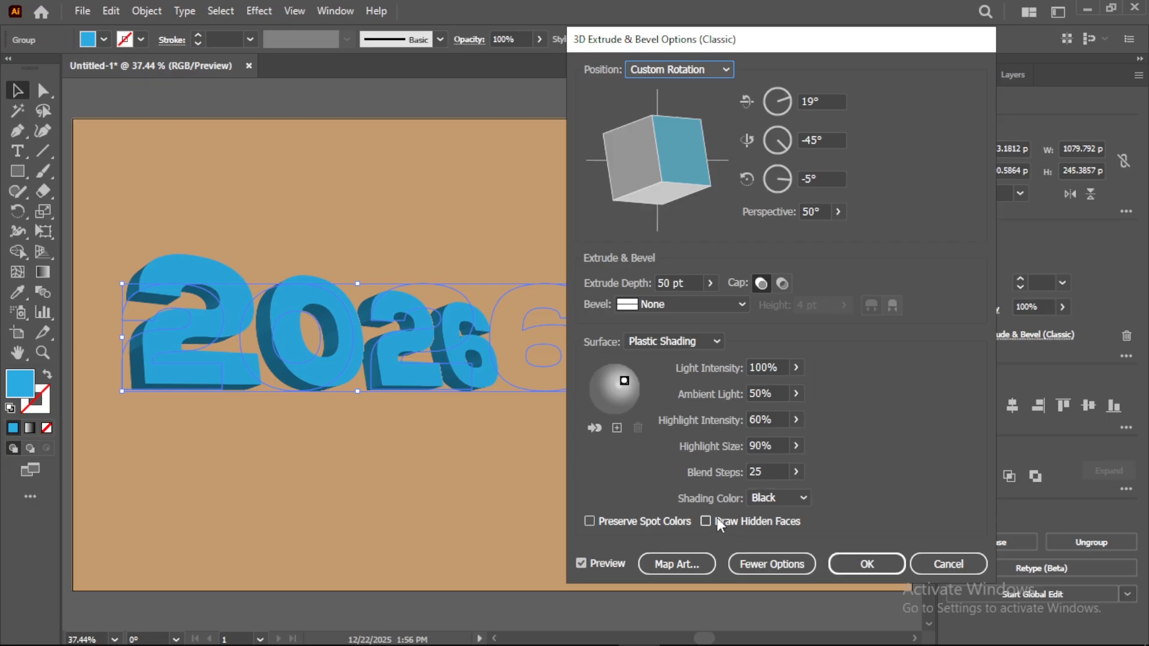
click(706, 522)
click(691, 340)
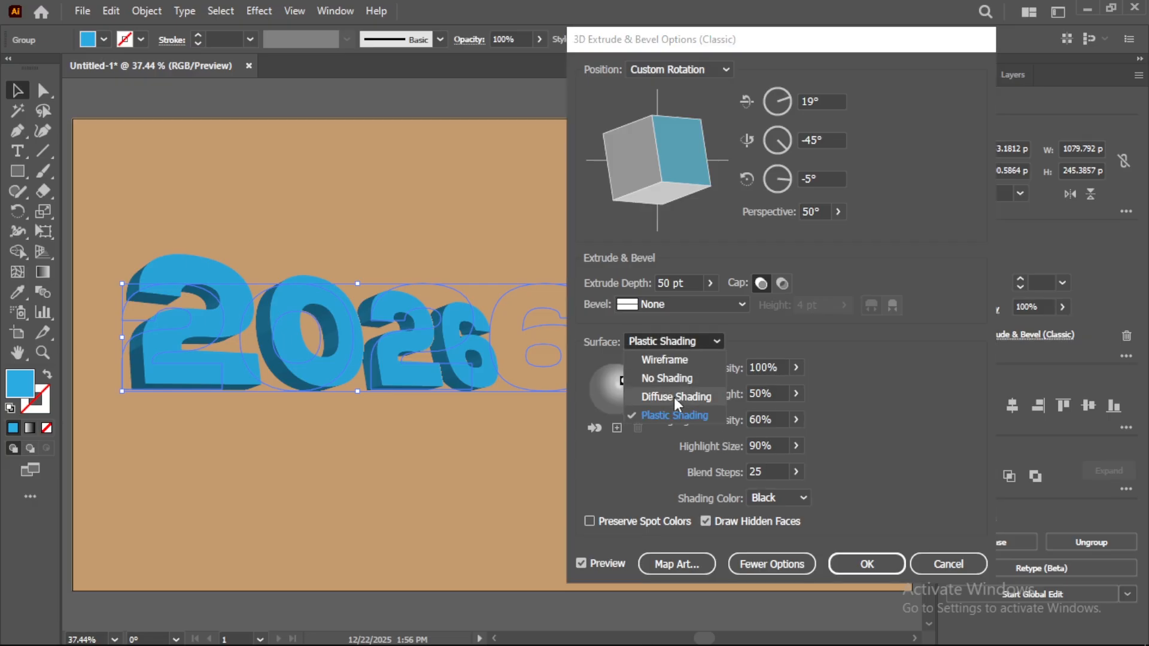
click(674, 398)
click(680, 289)
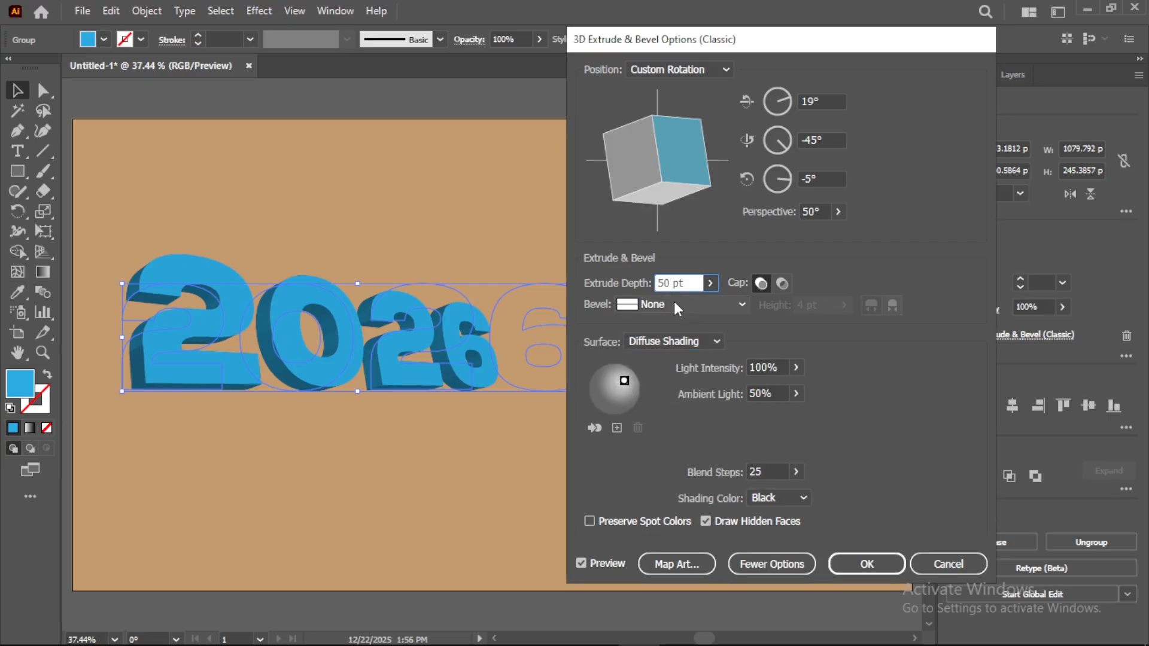
click(696, 339)
click(688, 375)
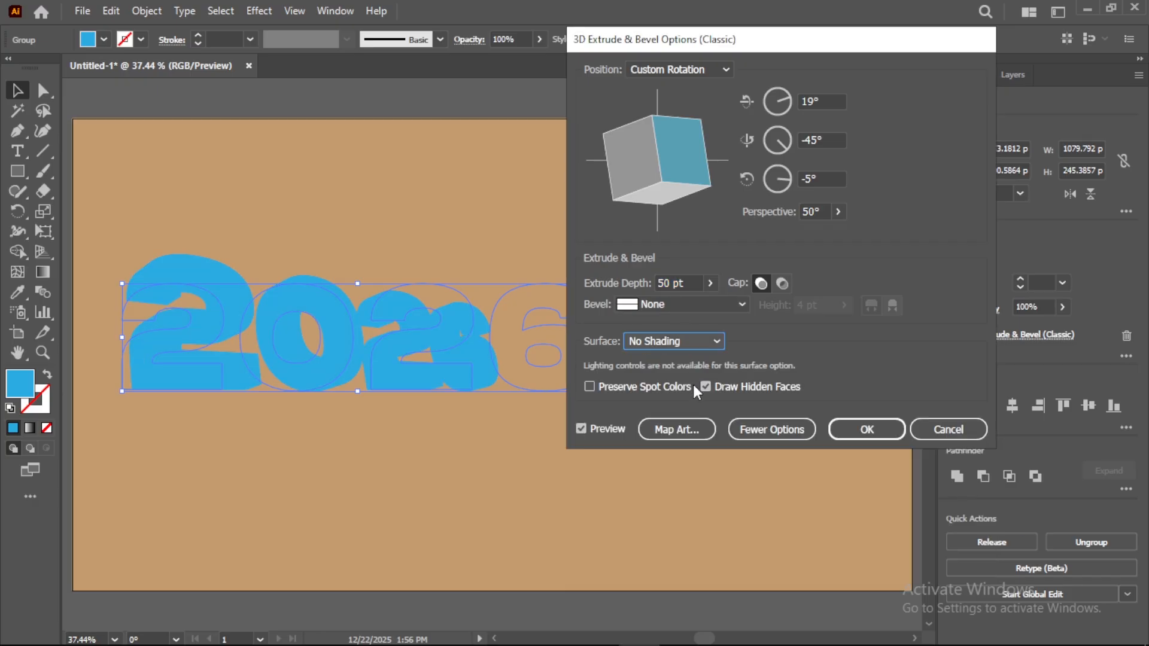
click(869, 429)
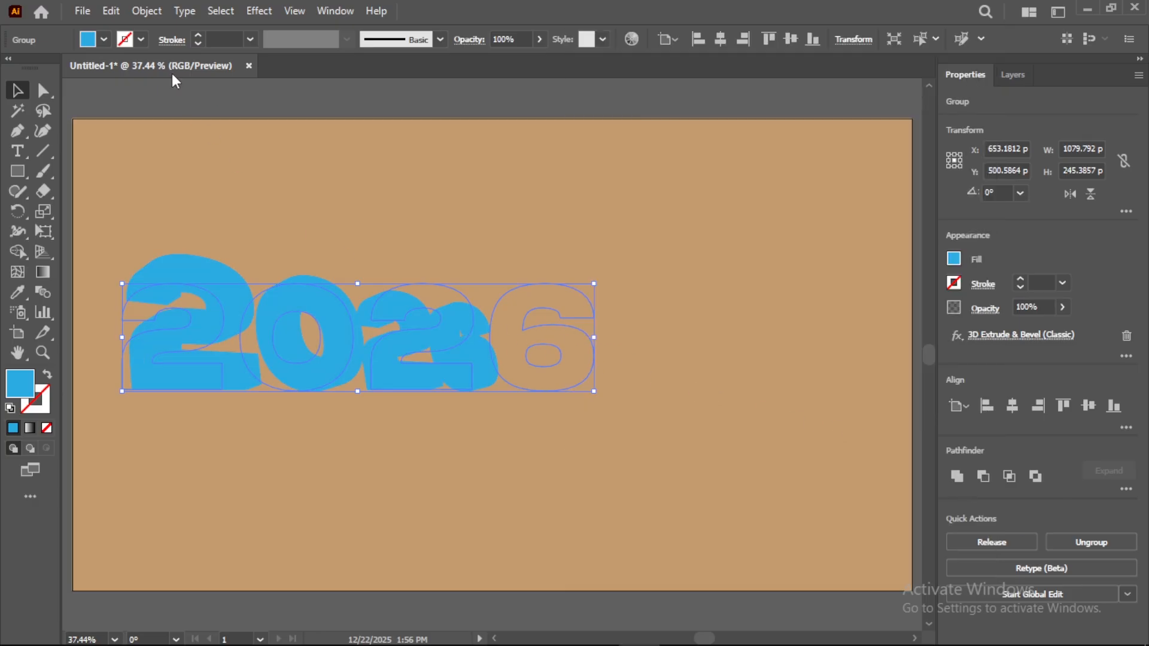
Expand the appearance of the extruded 2026 and ungroup the result three times into separate shapes.
click(146, 11)
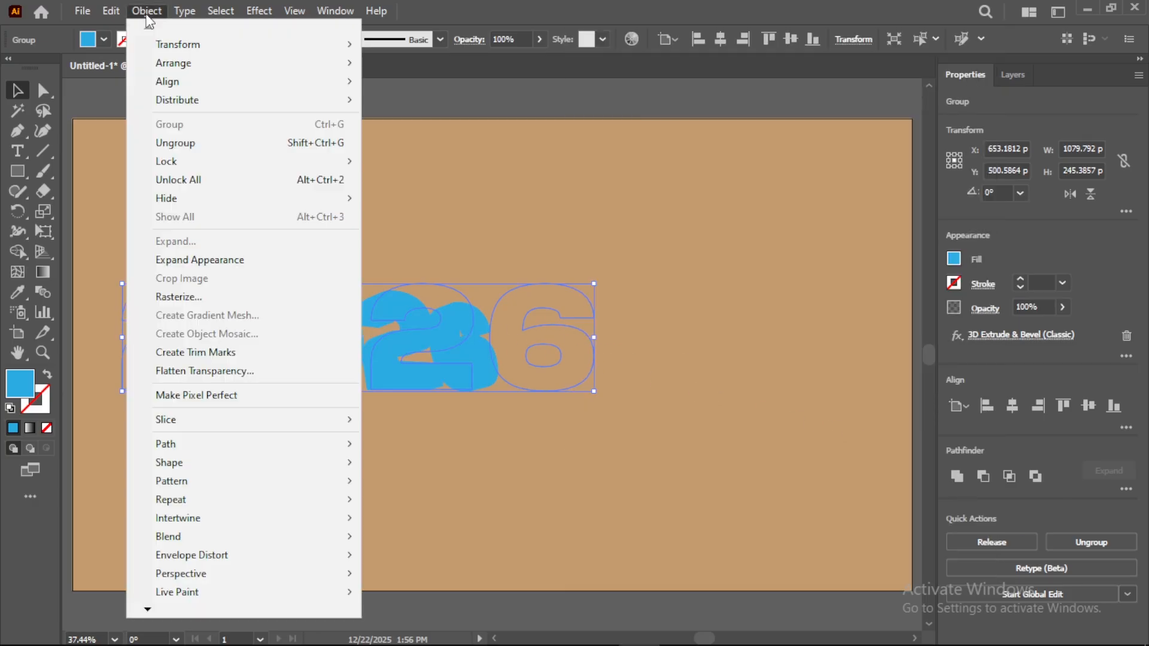
click(220, 259)
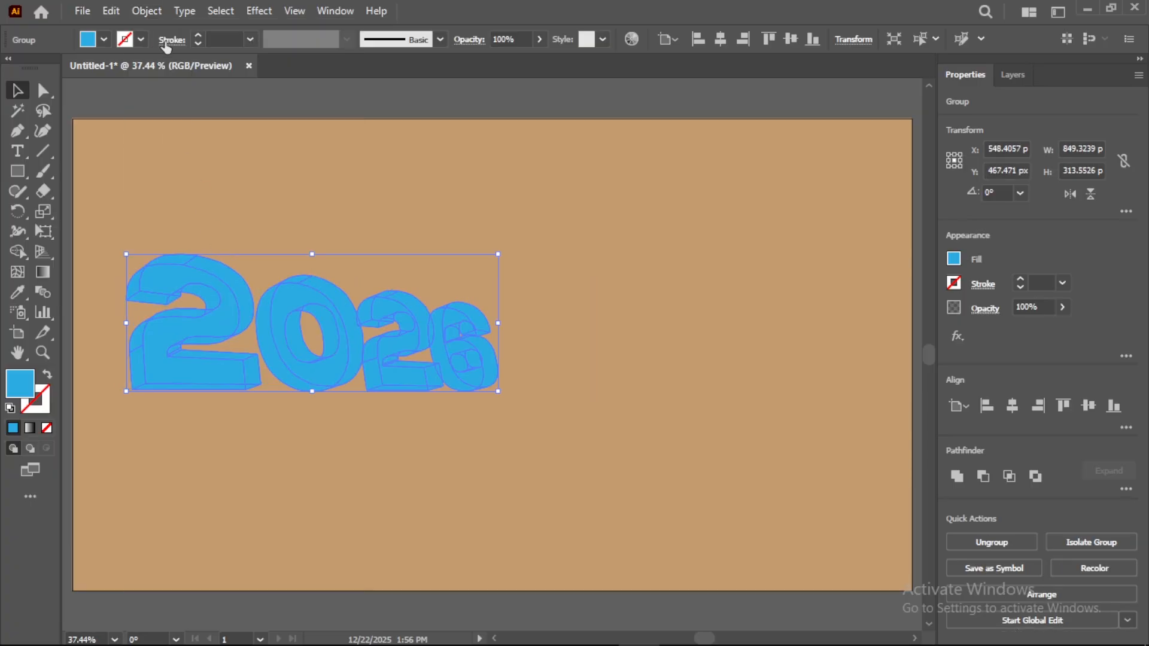
click(146, 10)
click(184, 142)
click(146, 11)
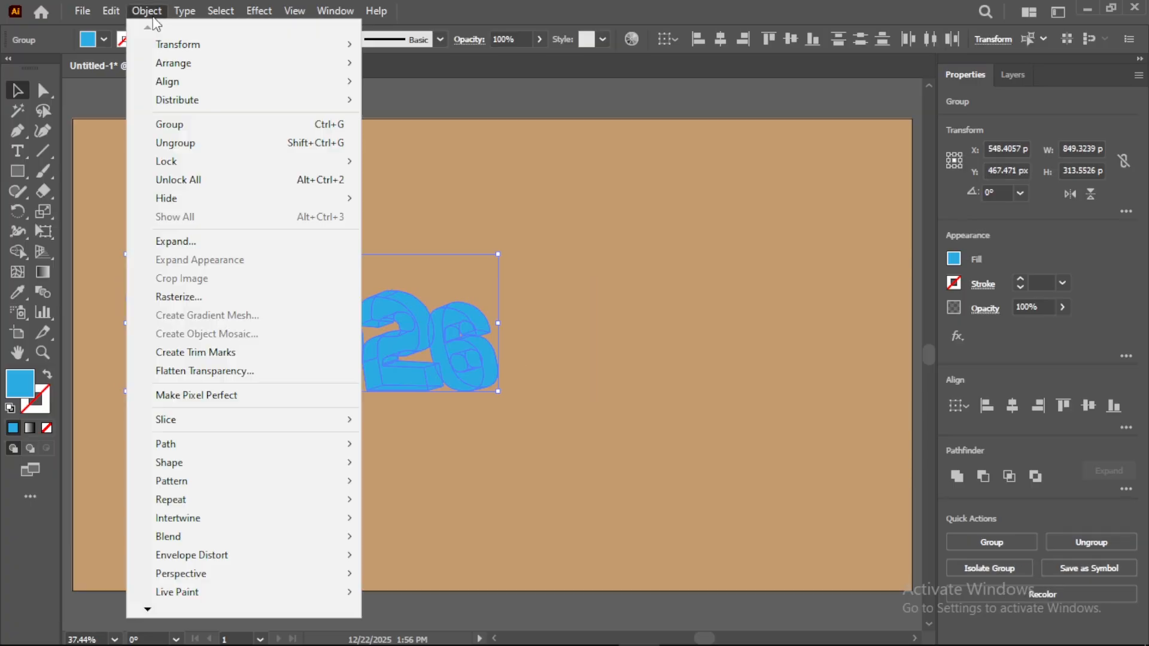
click(187, 142)
click(147, 10)
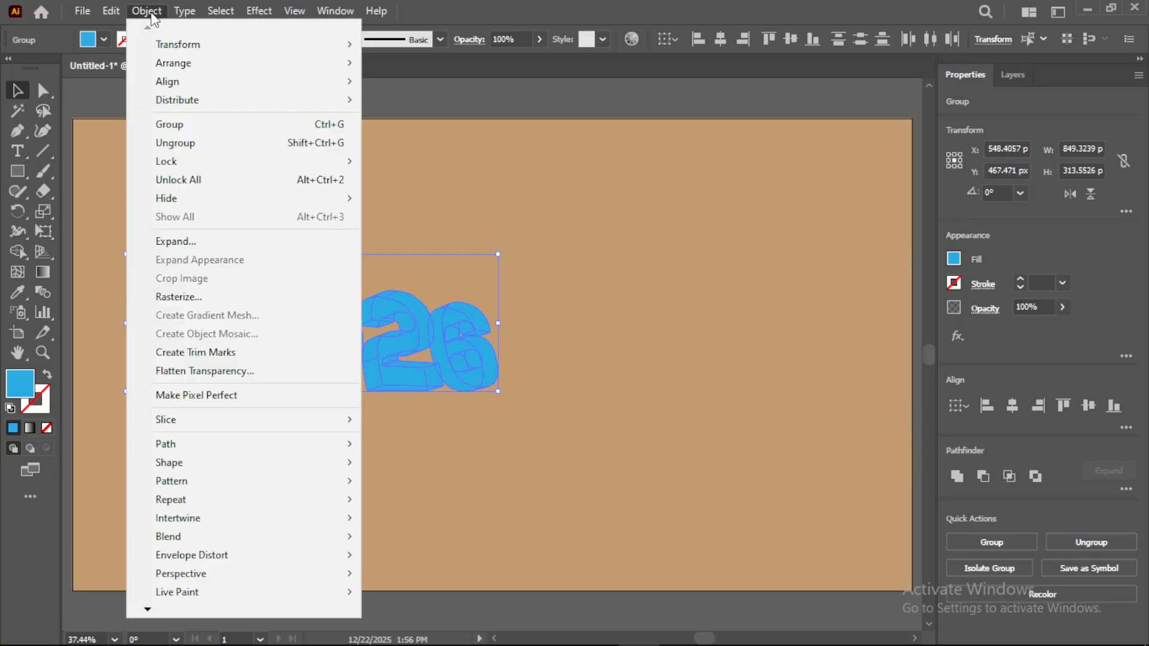
click(189, 141)
Move the front faces of all four digits down, away from the rest of the extruded 2026.
click(43, 353)
drag(156, 321, 326, 377)
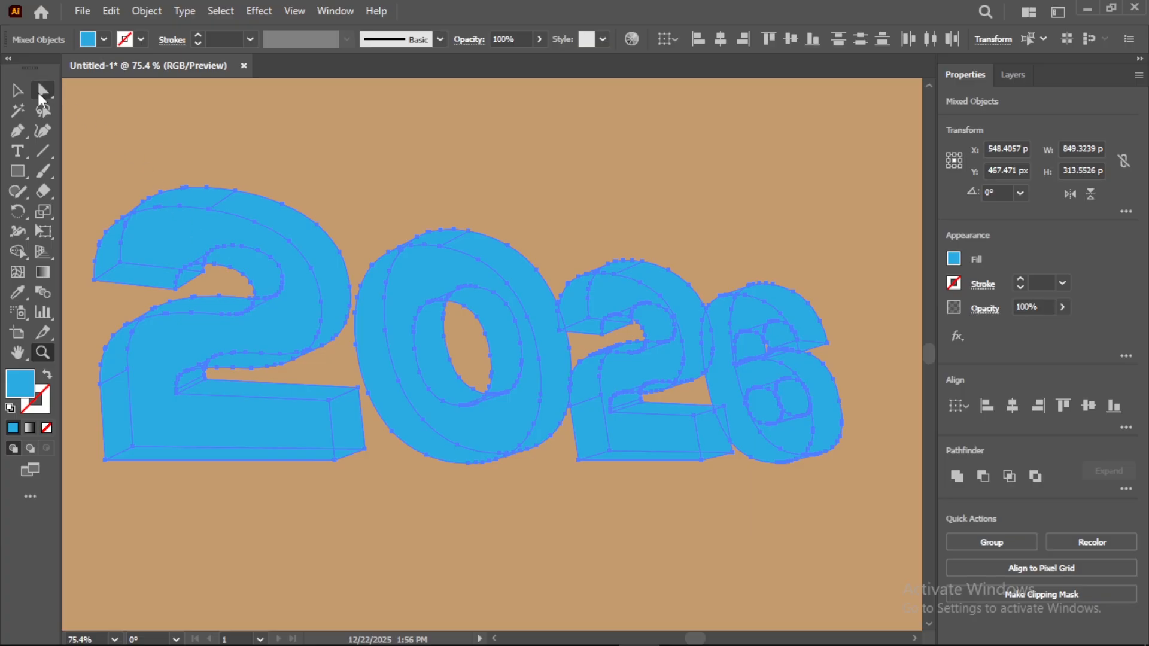
click(17, 90)
click(175, 163)
drag(172, 192, 383, 484)
drag(426, 335, 574, 478)
drag(688, 328, 778, 560)
drag(770, 458, 802, 581)
Select the back faces of the 6, 2, 0 and first 2 and group them.
click(740, 323)
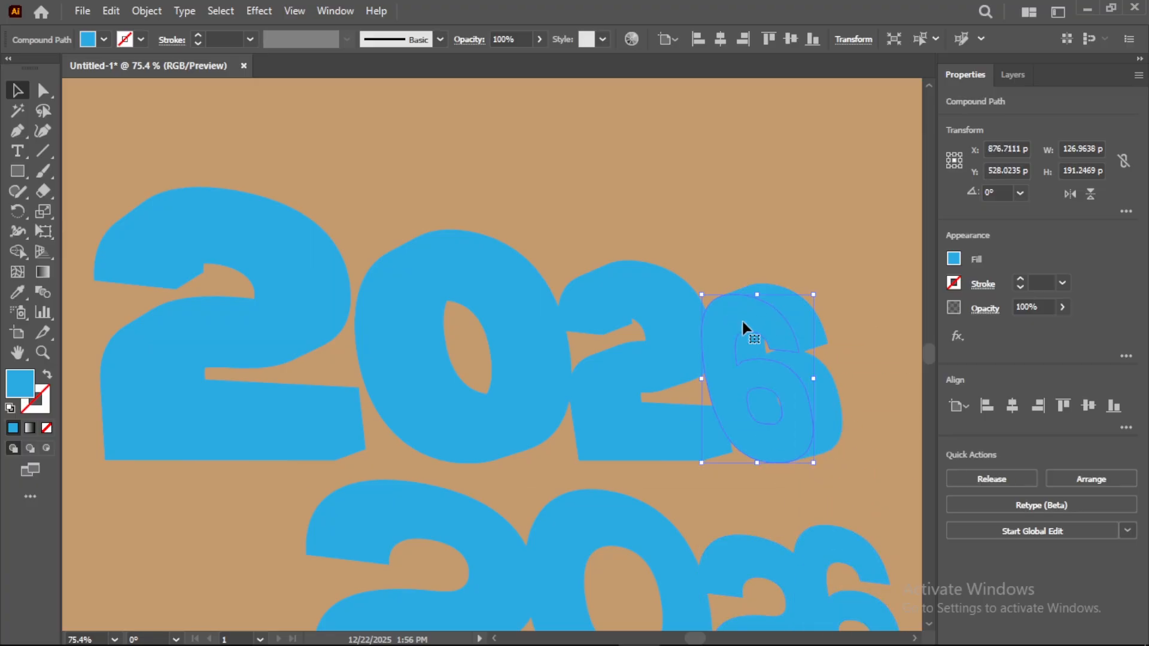
shift+click(631, 308)
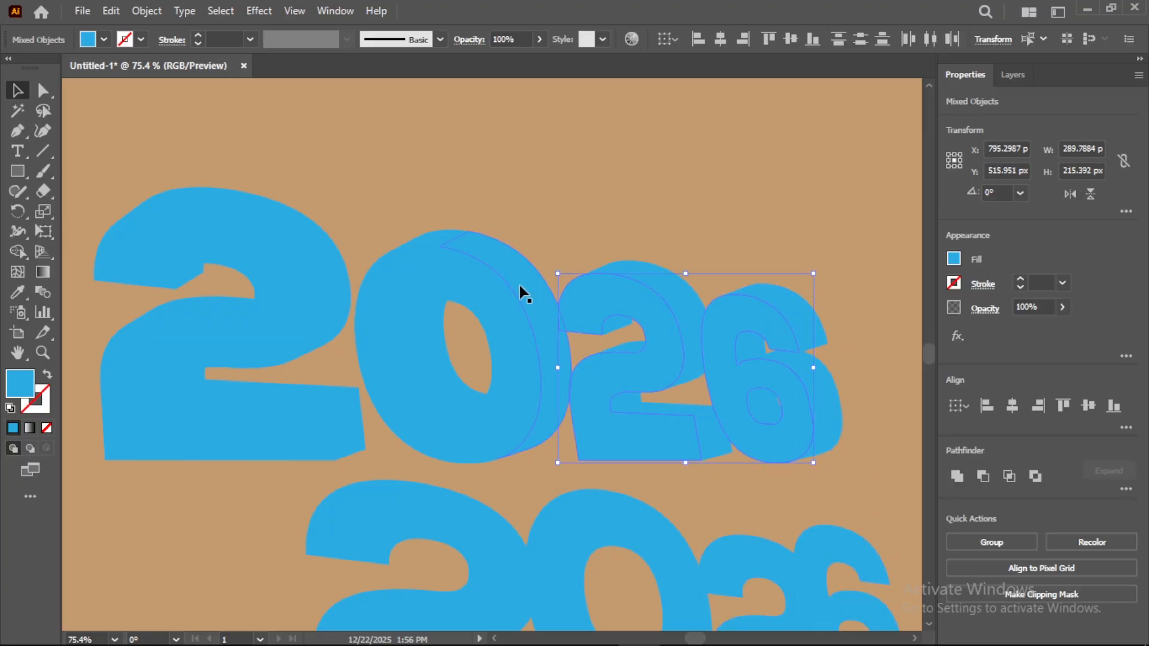
shift+click(429, 279)
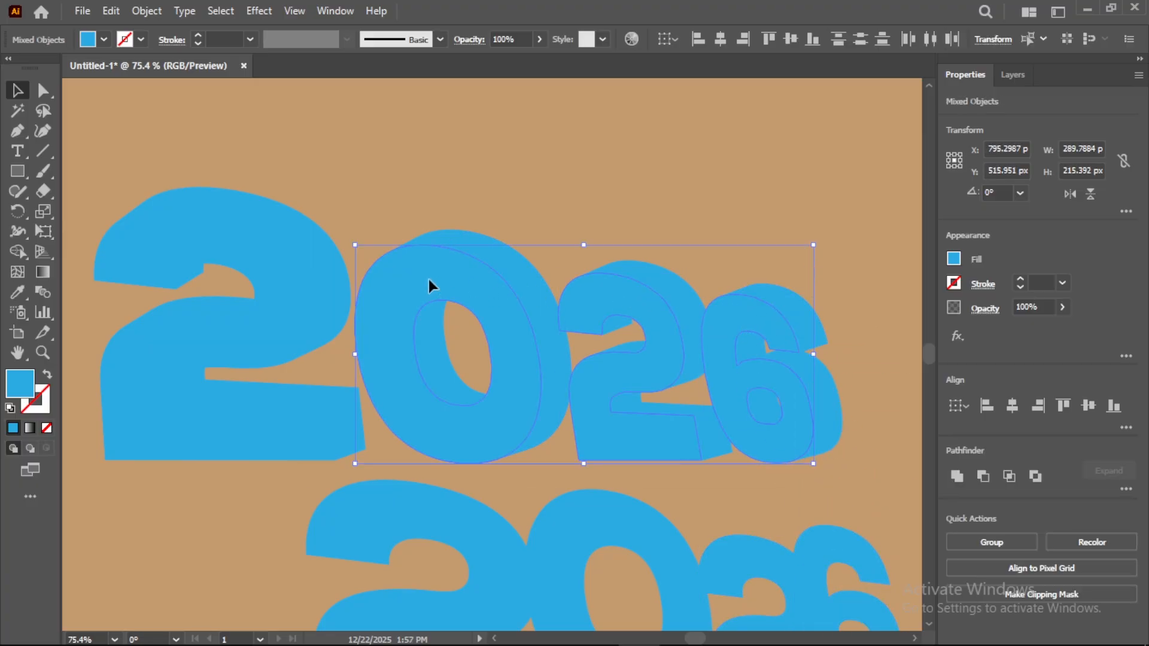
shift+click(292, 275)
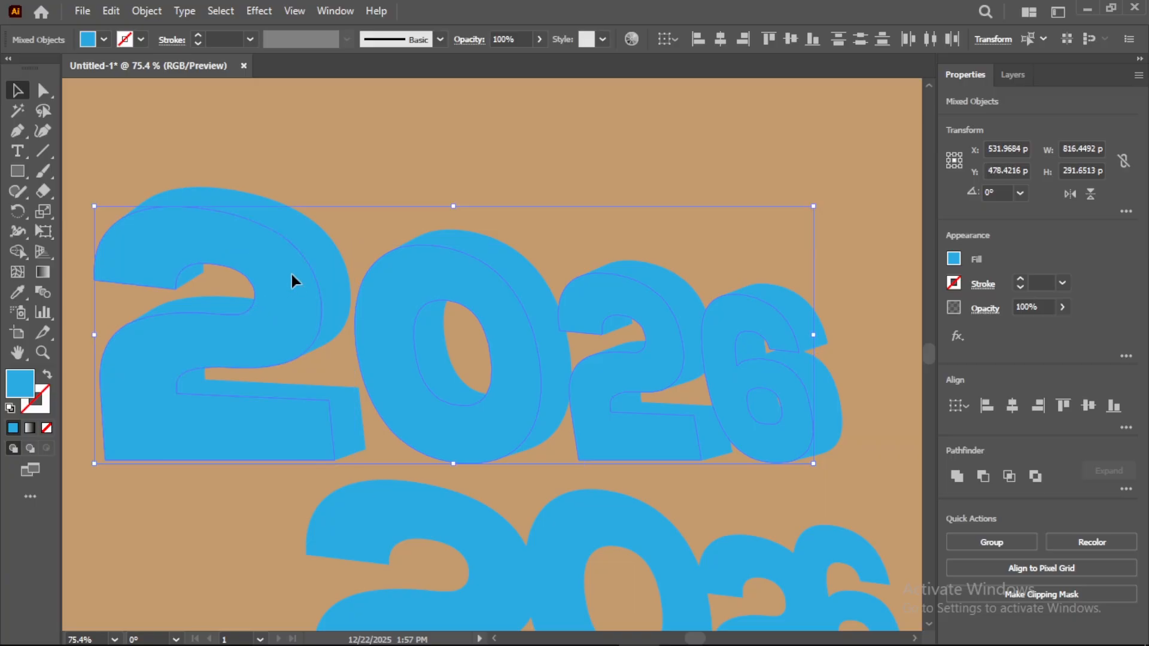
click(146, 11)
click(184, 124)
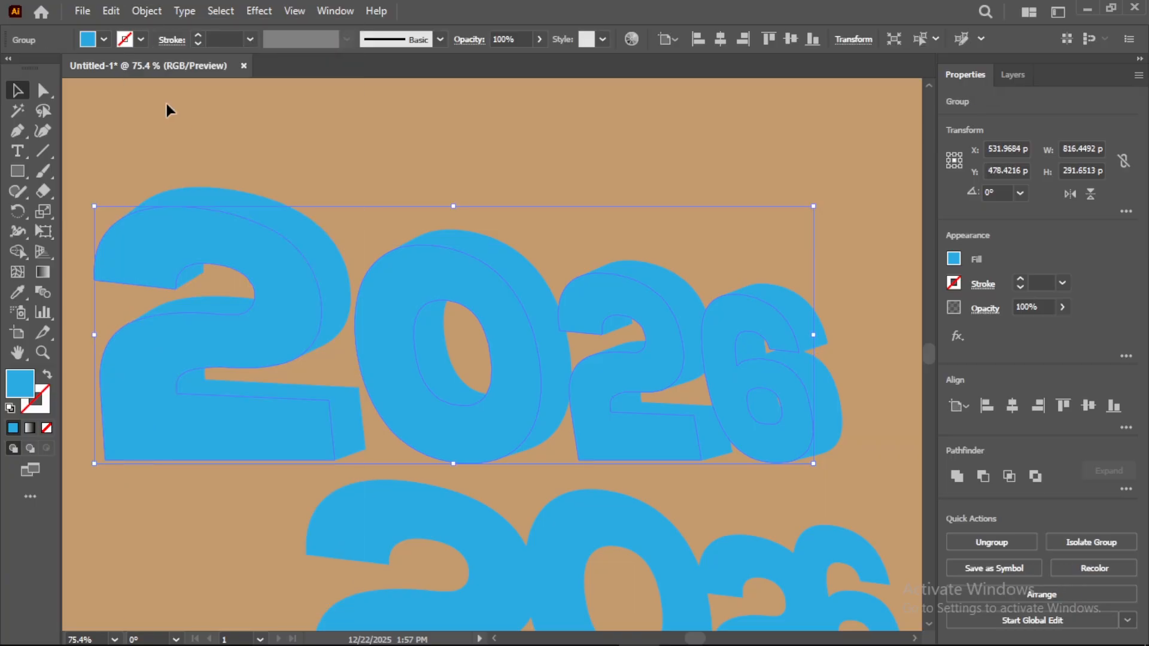
Fill the group of back faces with bright green and lock it.
click(105, 39)
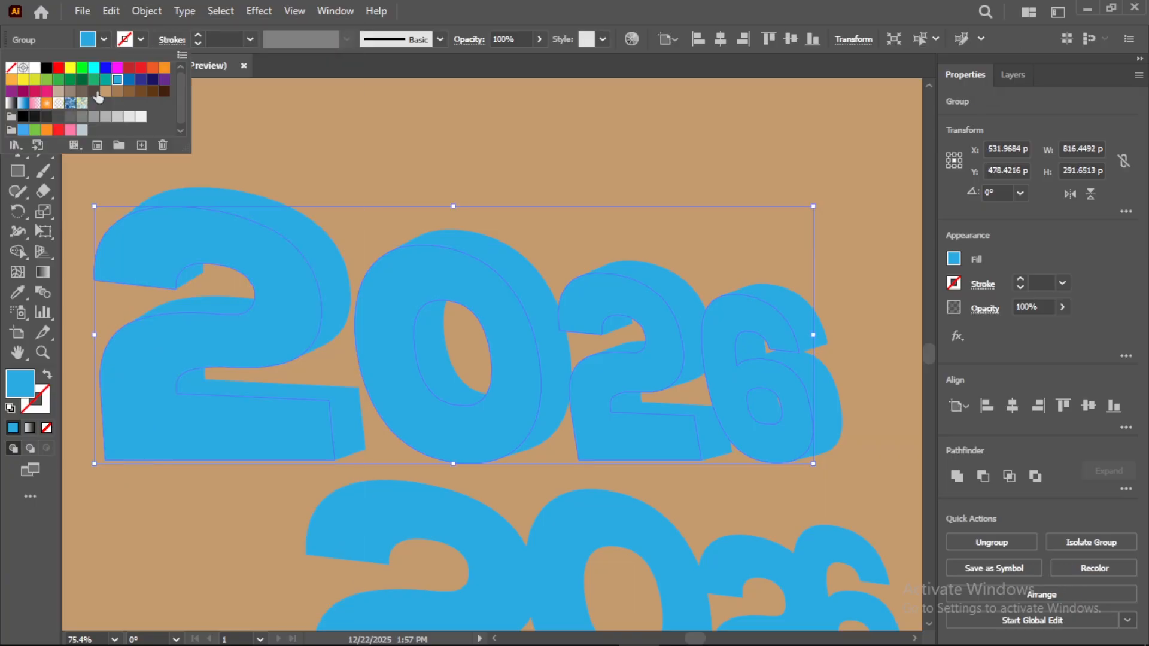
click(82, 67)
click(298, 127)
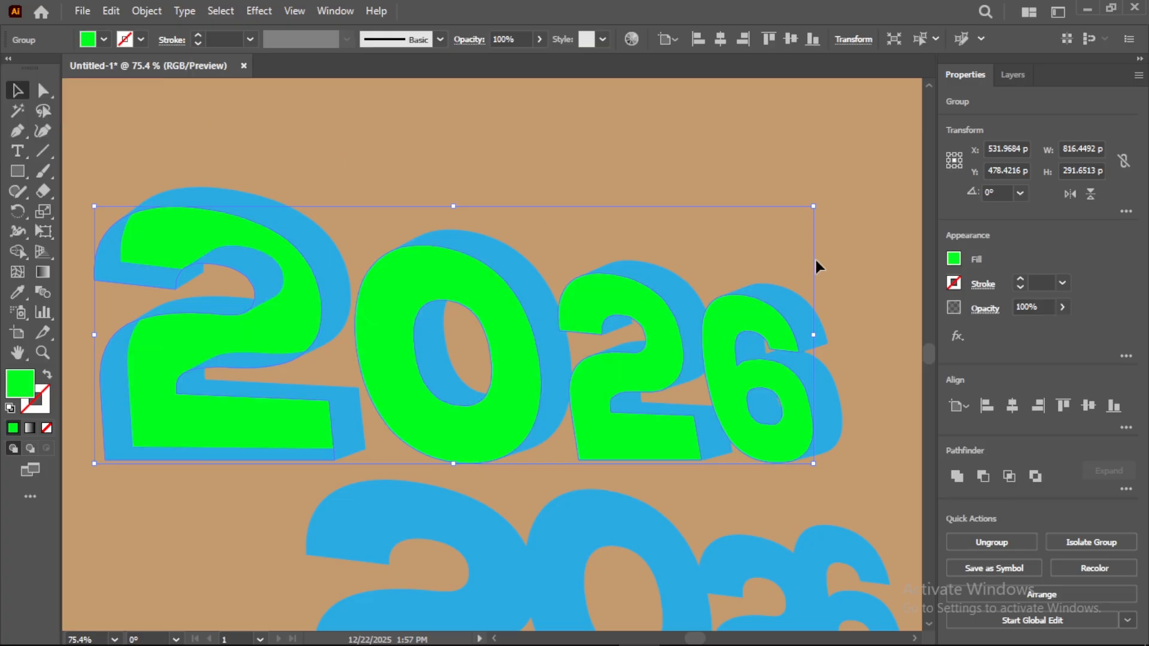
click(1014, 74)
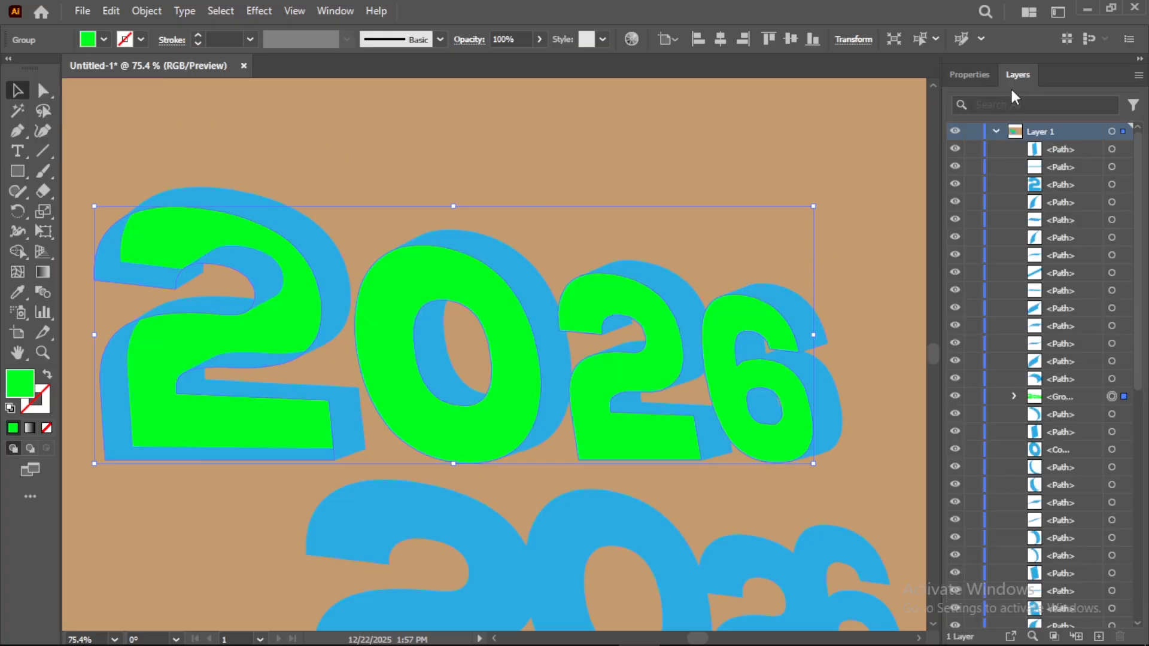
click(973, 397)
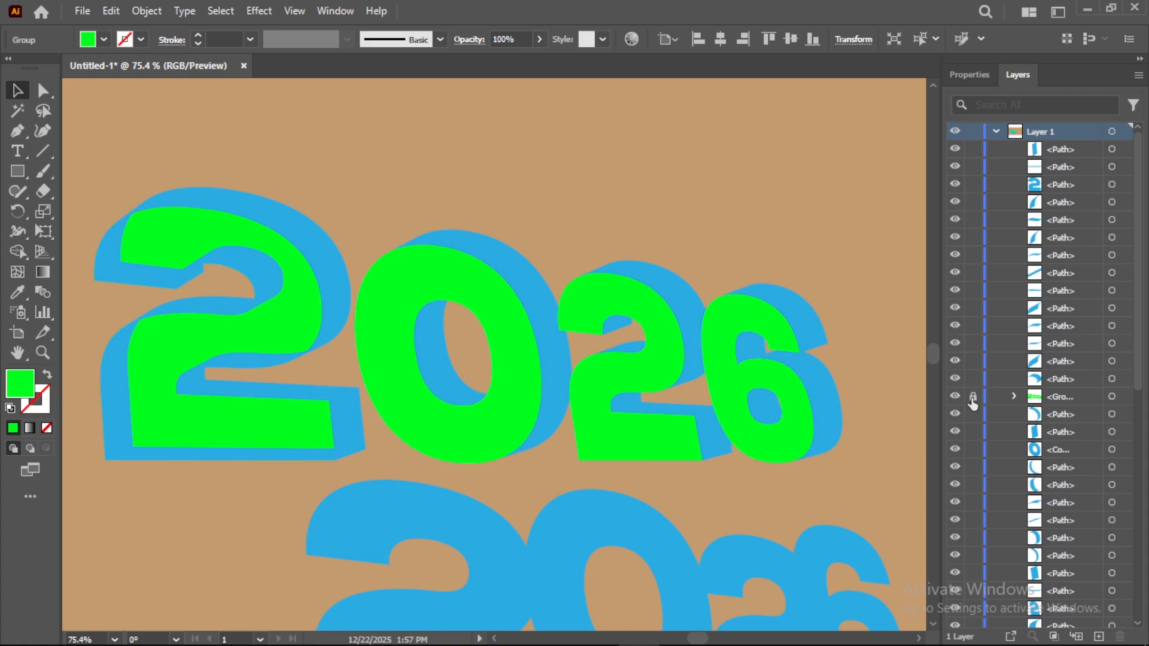
Delete all unlocked shapes and paste the copied extruded 2026 group in place.
key(ctrl+a)
key(Delete)
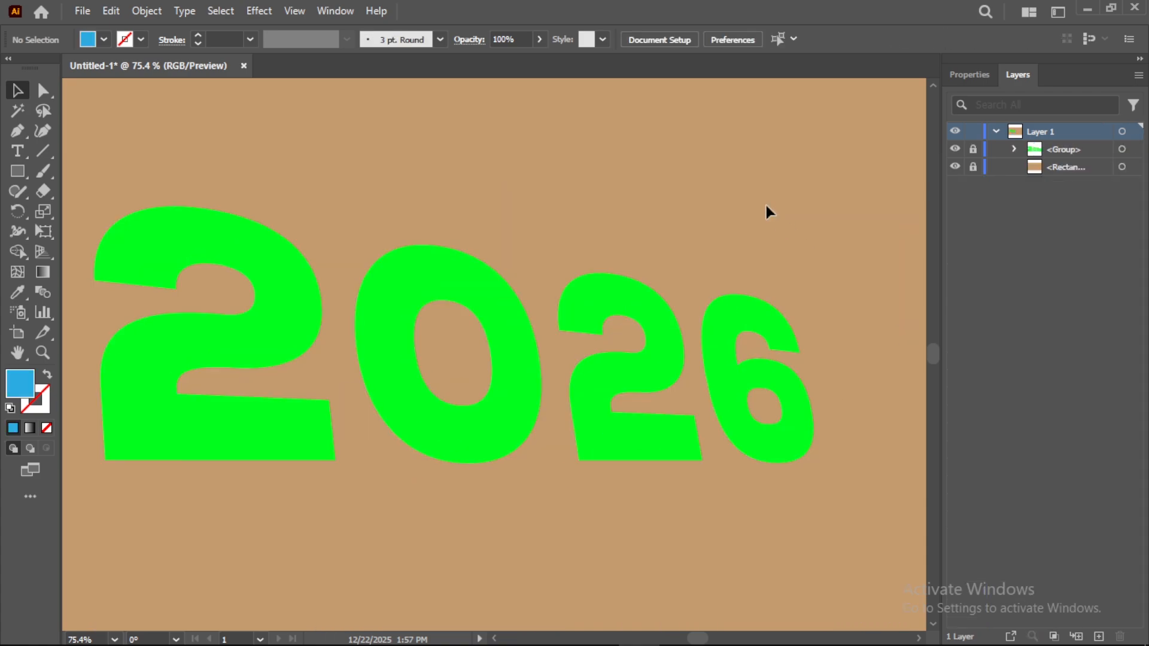
click(111, 14)
click(157, 165)
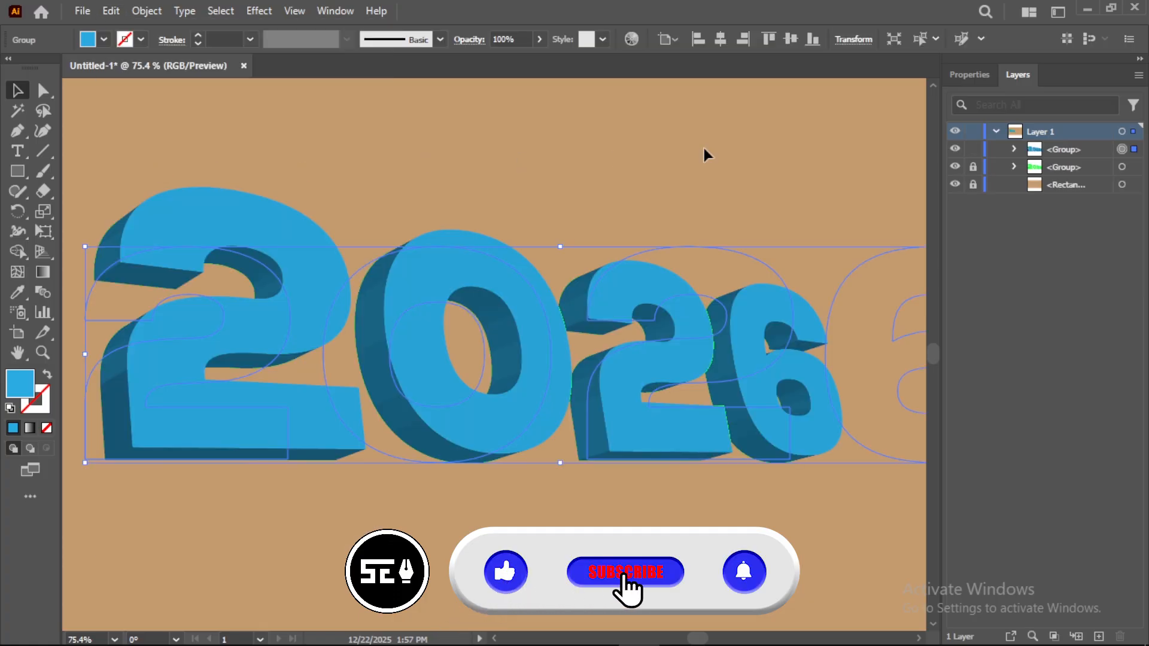
Set the pasted 2026 group's extrusion surface to No Shading.
click(951, 82)
click(1004, 333)
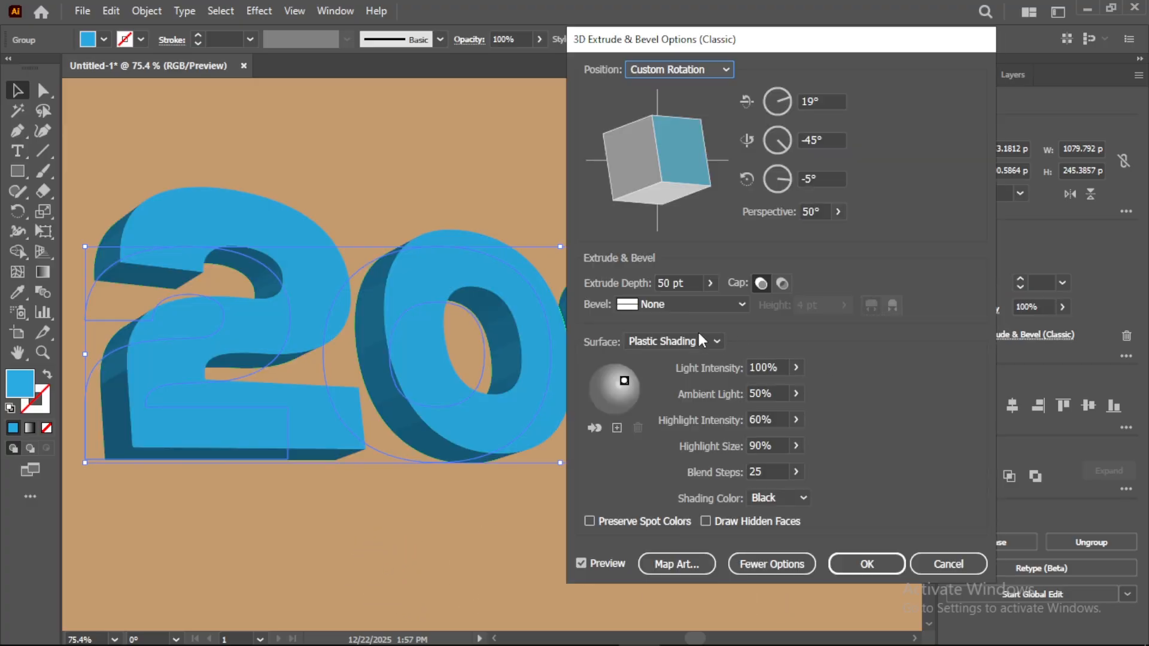
click(701, 340)
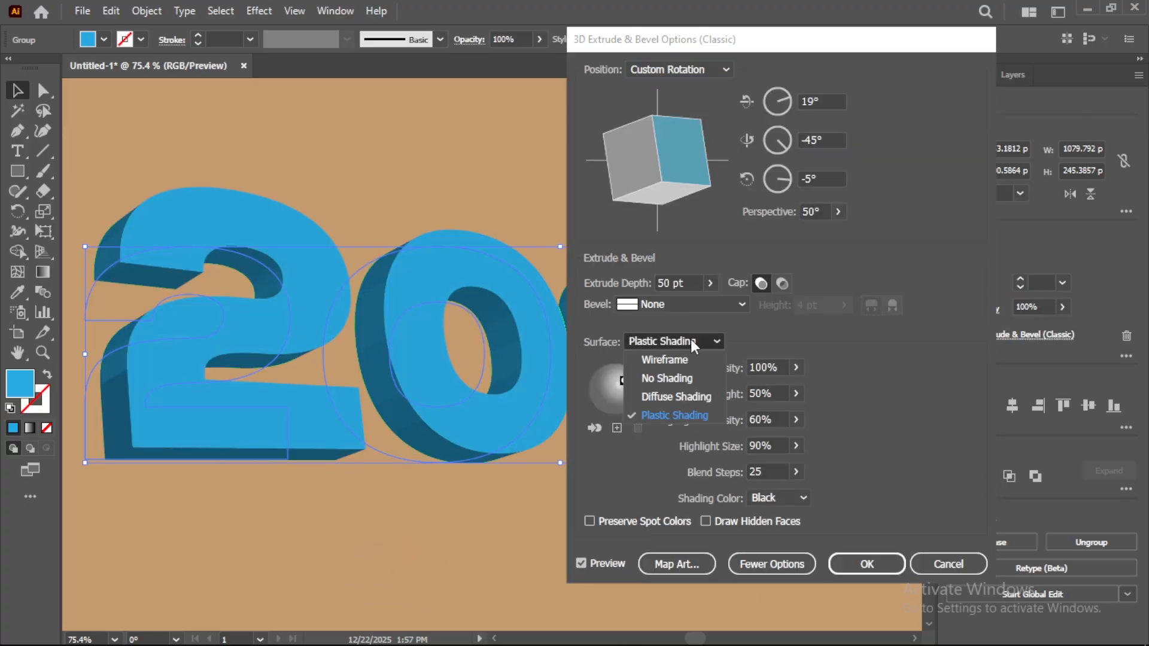
click(686, 376)
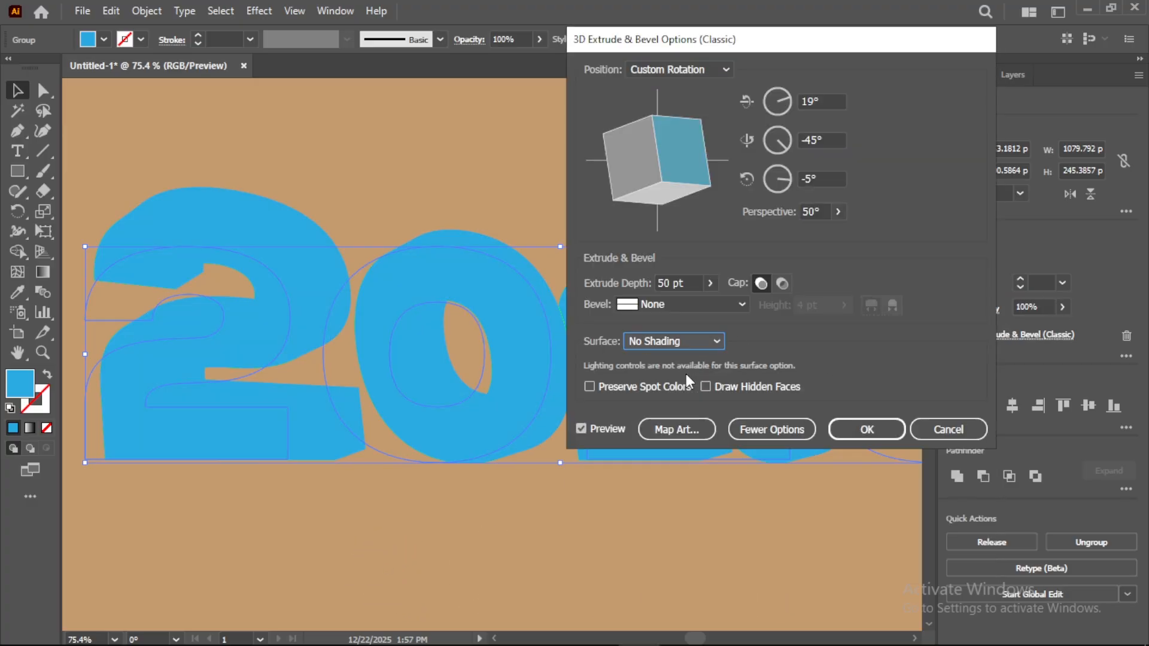
click(867, 429)
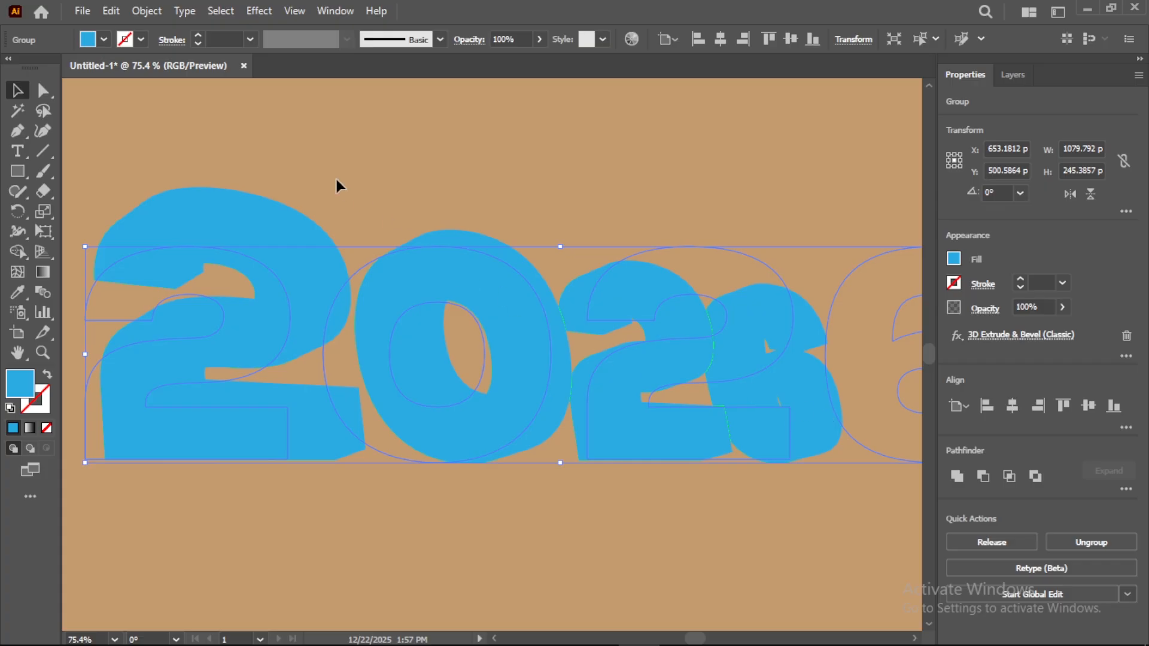
Expand the appearance of the pasted 2026 and ungroup it three times into individual faces.
click(146, 12)
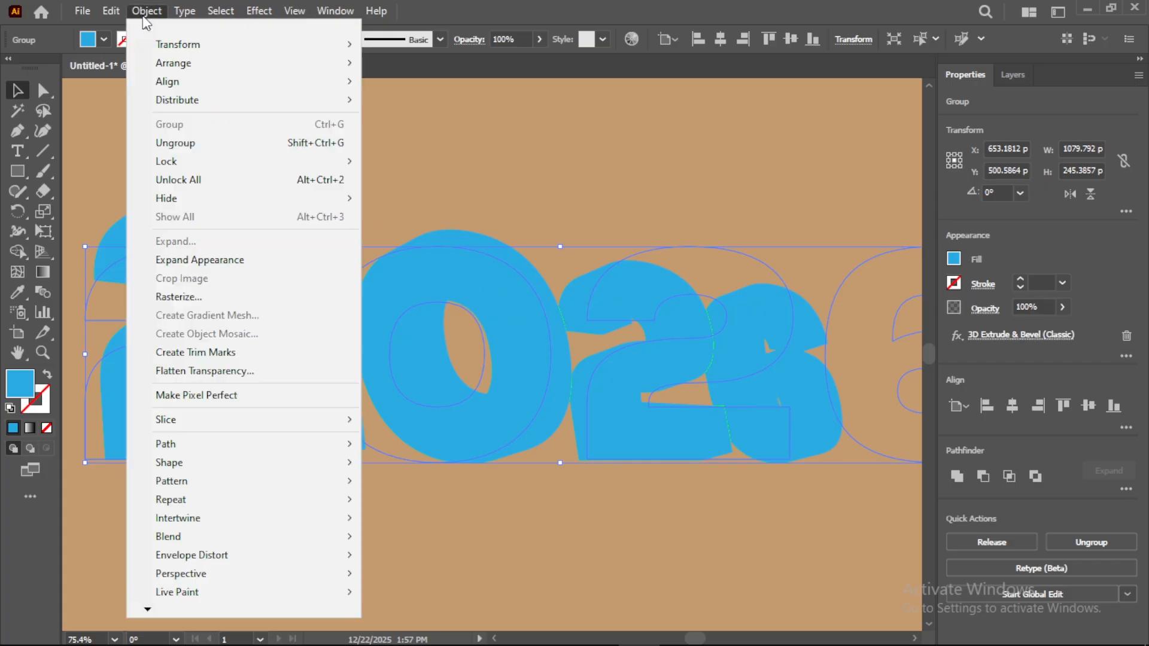
click(207, 259)
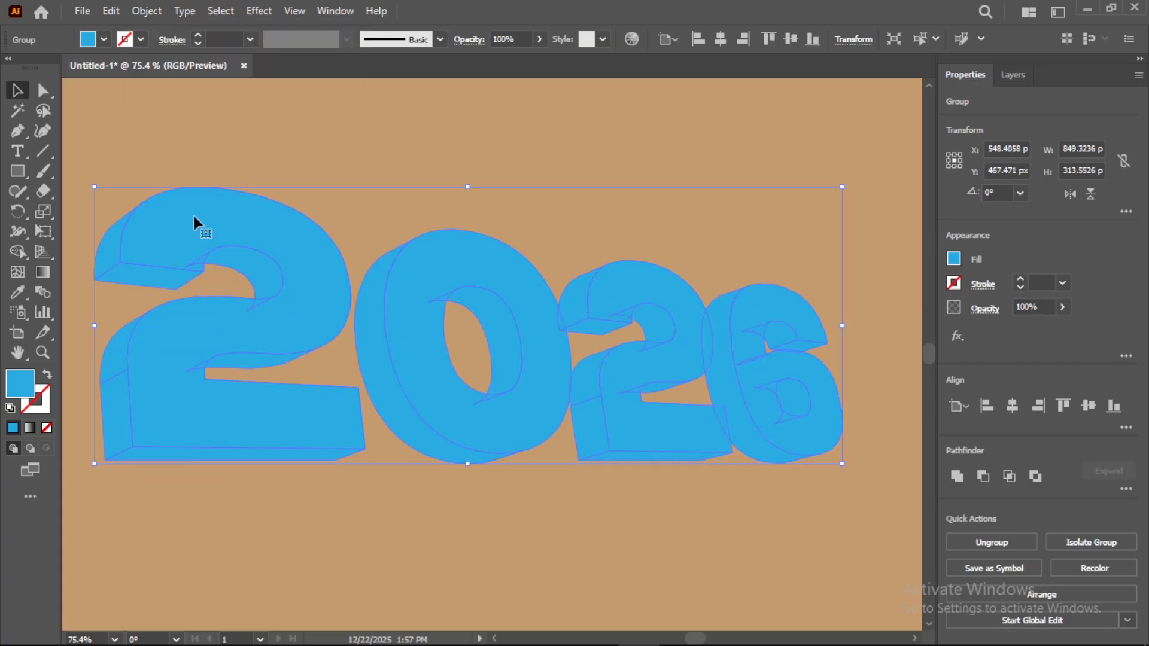
click(147, 12)
click(190, 144)
click(147, 12)
click(187, 144)
click(146, 11)
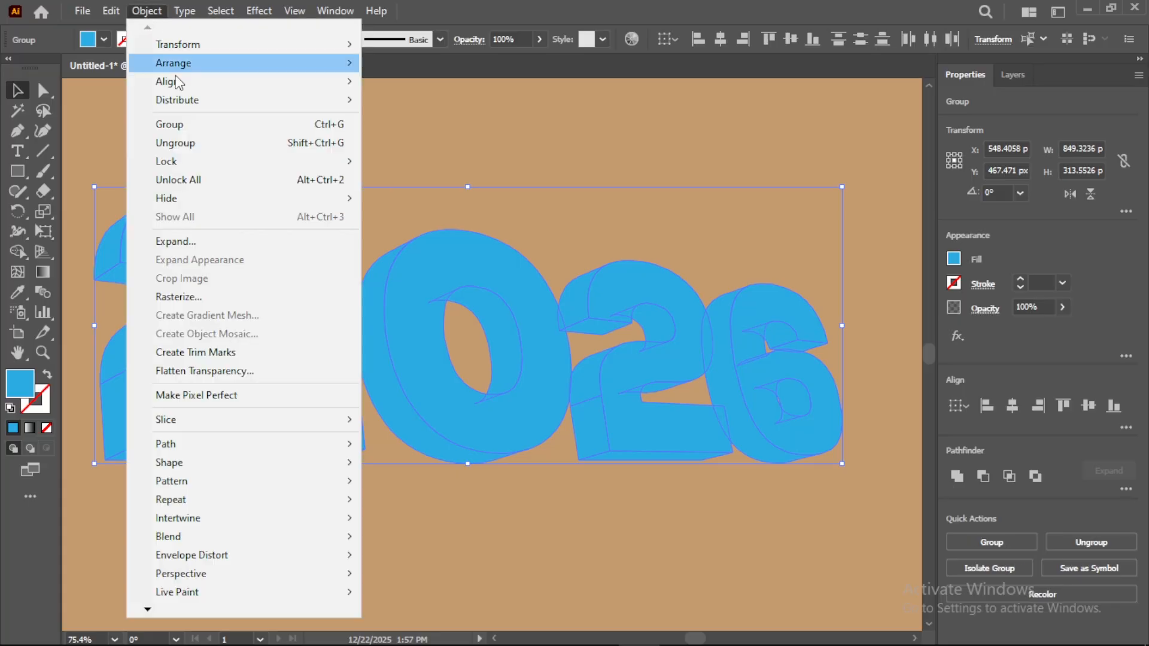
click(190, 142)
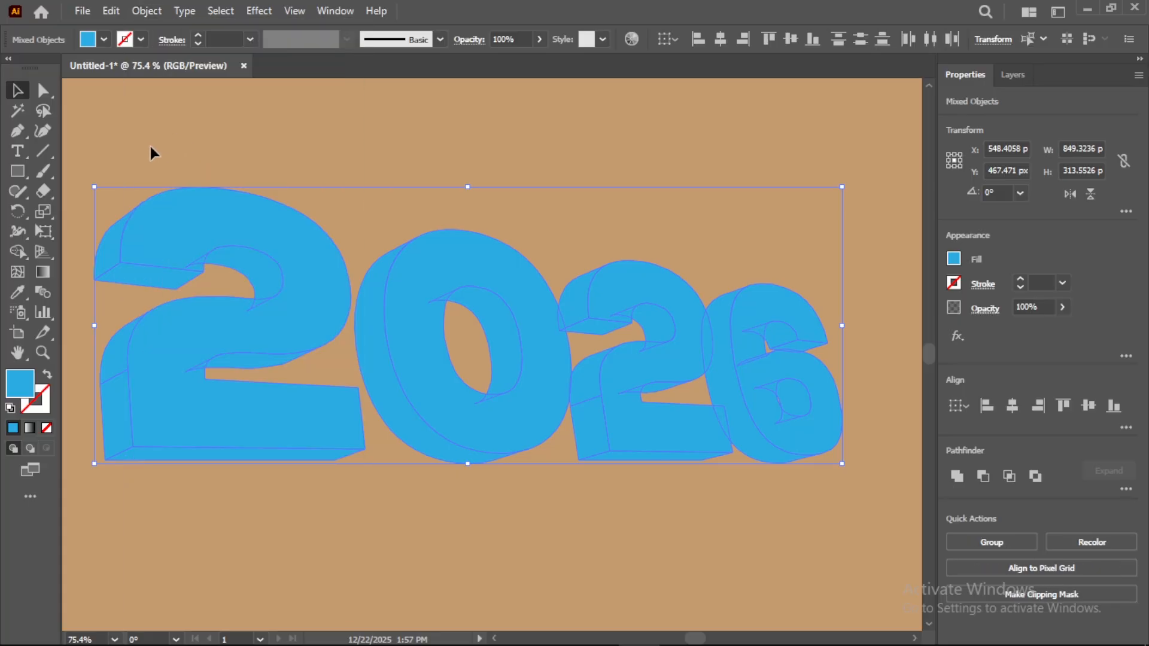
Merge the fragmented front and side faces of the first 2 and the 0 with the Shape Builder tool.
click(21, 251)
mouse_move(191, 229)
mouse_down()
mouse_move(196, 273)
mouse_move(263, 305)
mouse_up()
mouse_move(204, 345)
mouse_down()
mouse_move(199, 368)
mouse_move(133, 356)
mouse_move(121, 369)
mouse_up()
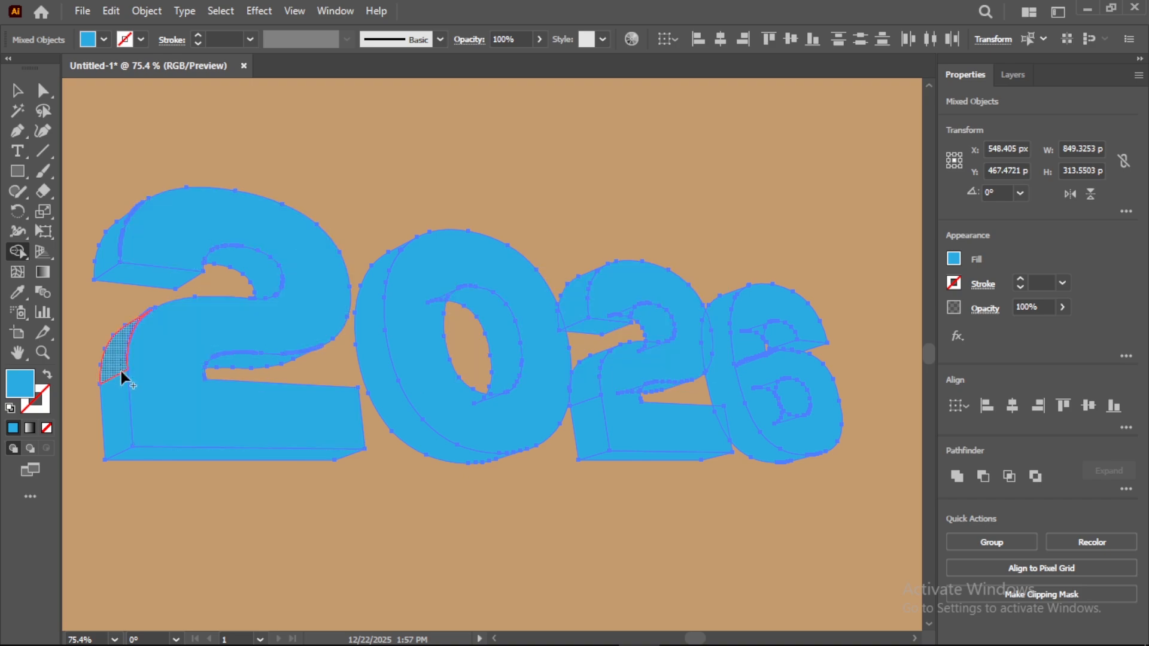
click(122, 386)
click(441, 308)
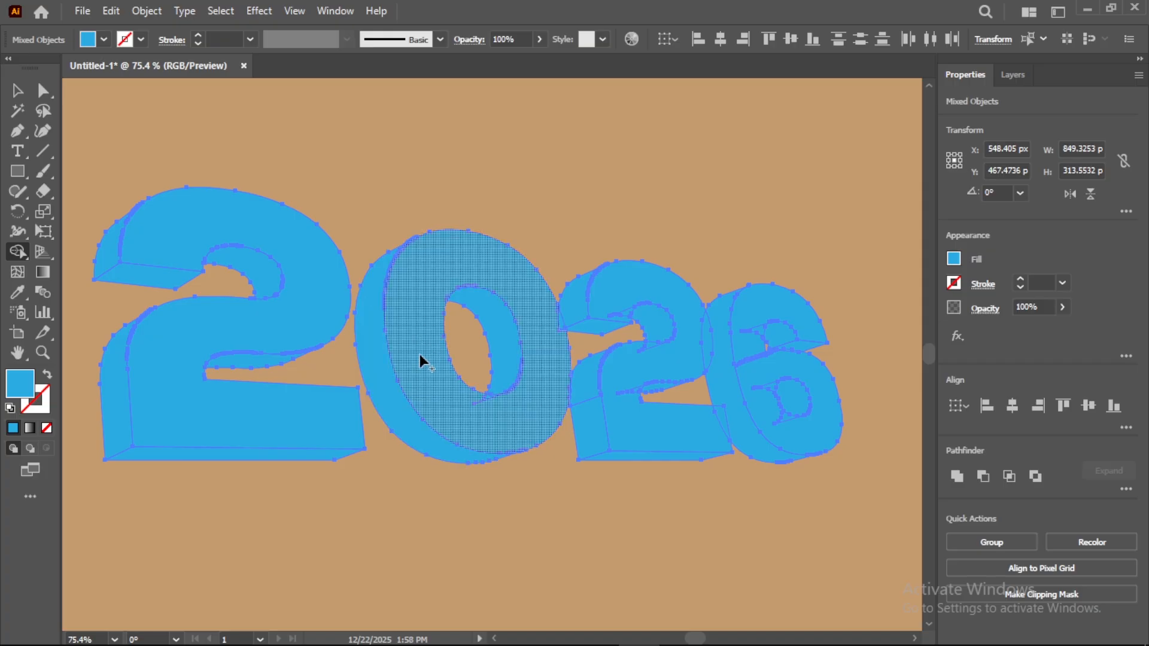
click(486, 402)
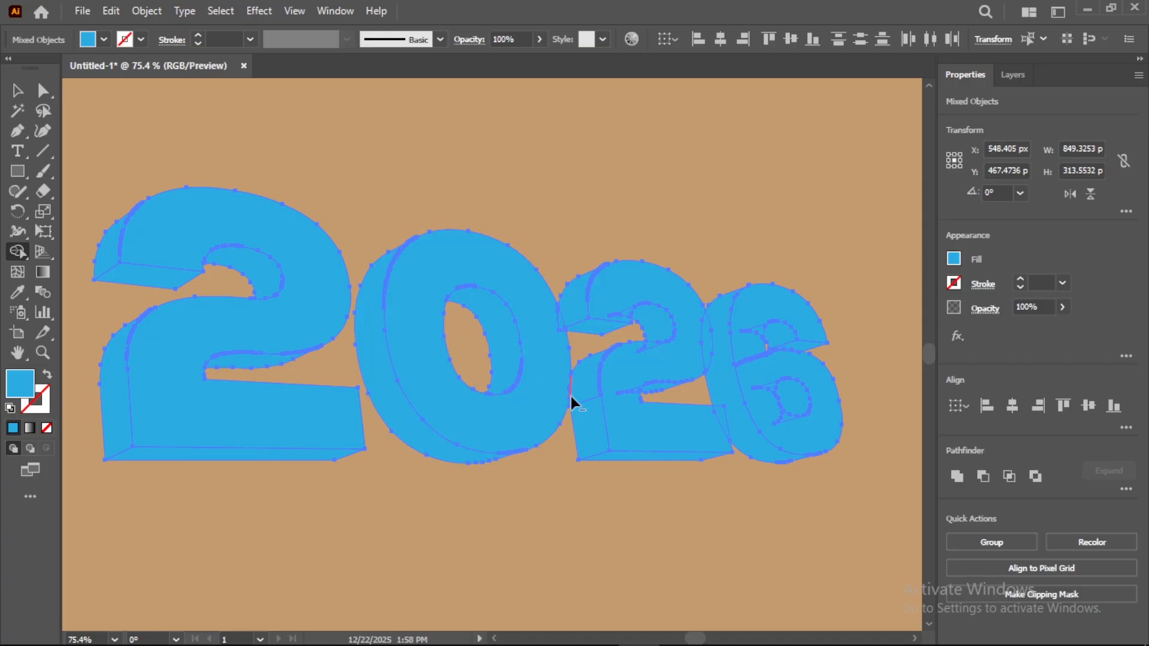
Merge the overlapping face fragments where the 0 meets the second 2, including that 2's front face, with the Shape Builder tool.
scroll(571, 396, up, 4)
scroll(571, 396, up, 3)
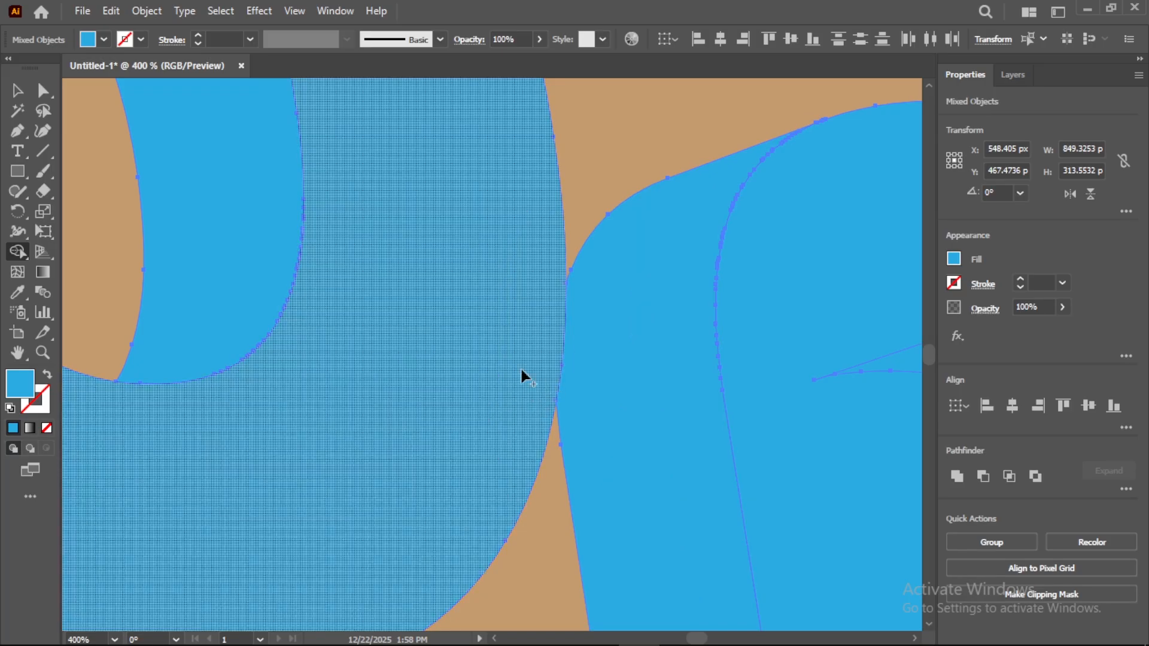
scroll(515, 367, up, 2)
scroll(512, 365, down, 3)
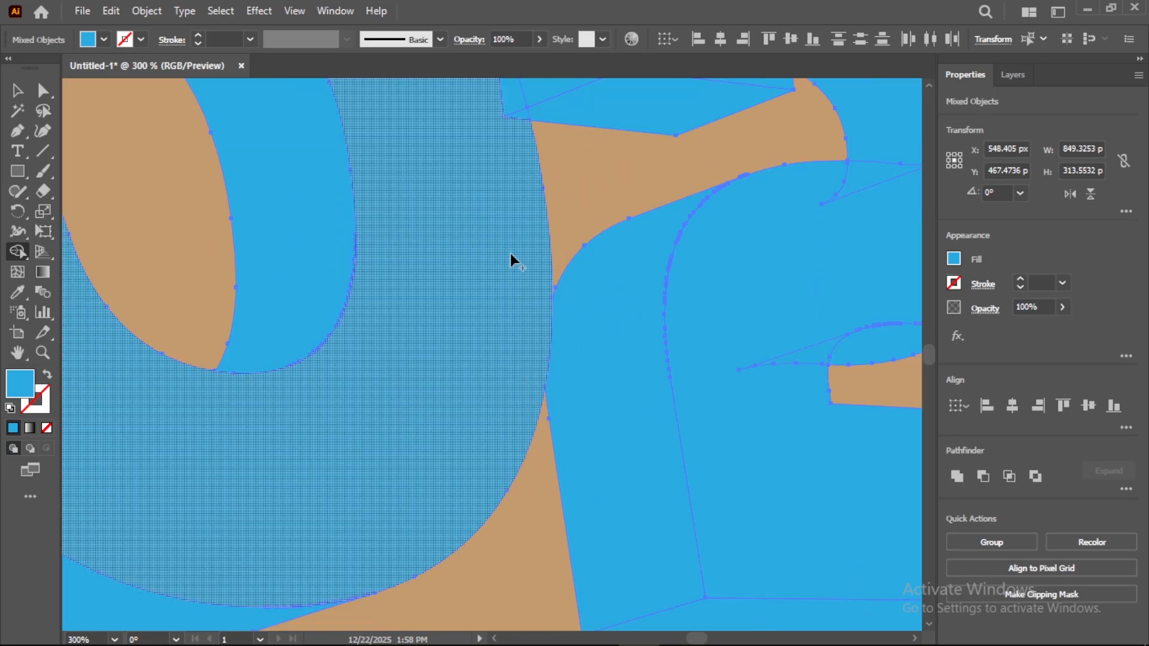
scroll(512, 245, up, 1)
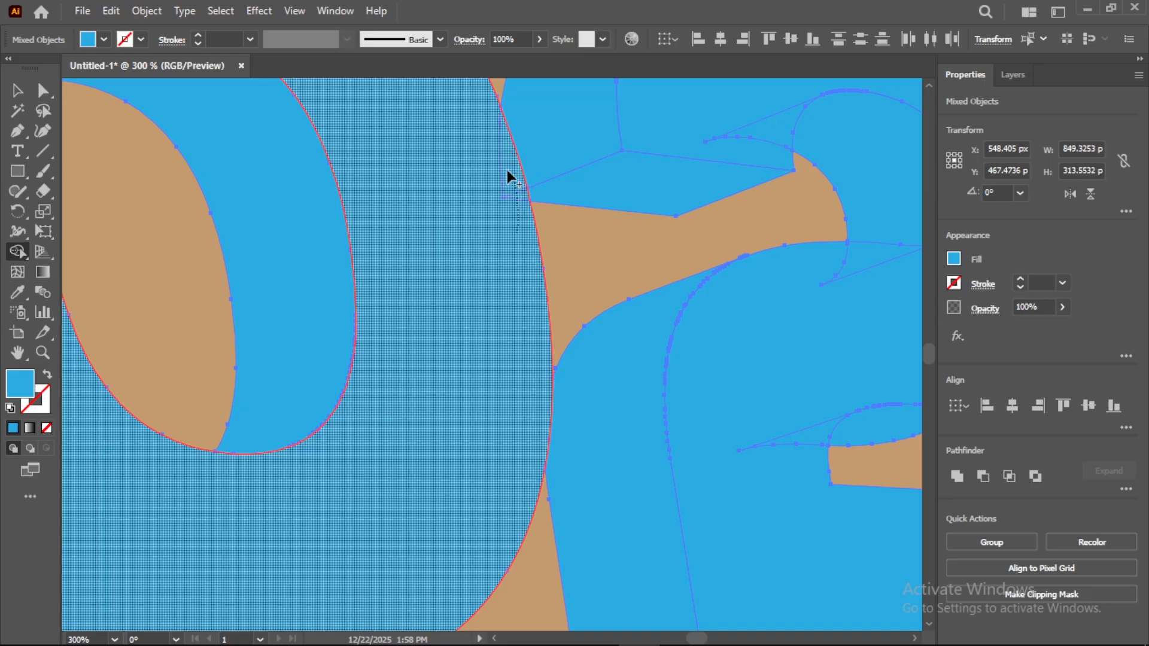
mouse_move(772, 146)
mouse_down()
mouse_move(784, 105)
mouse_move(781, 123)
mouse_up()
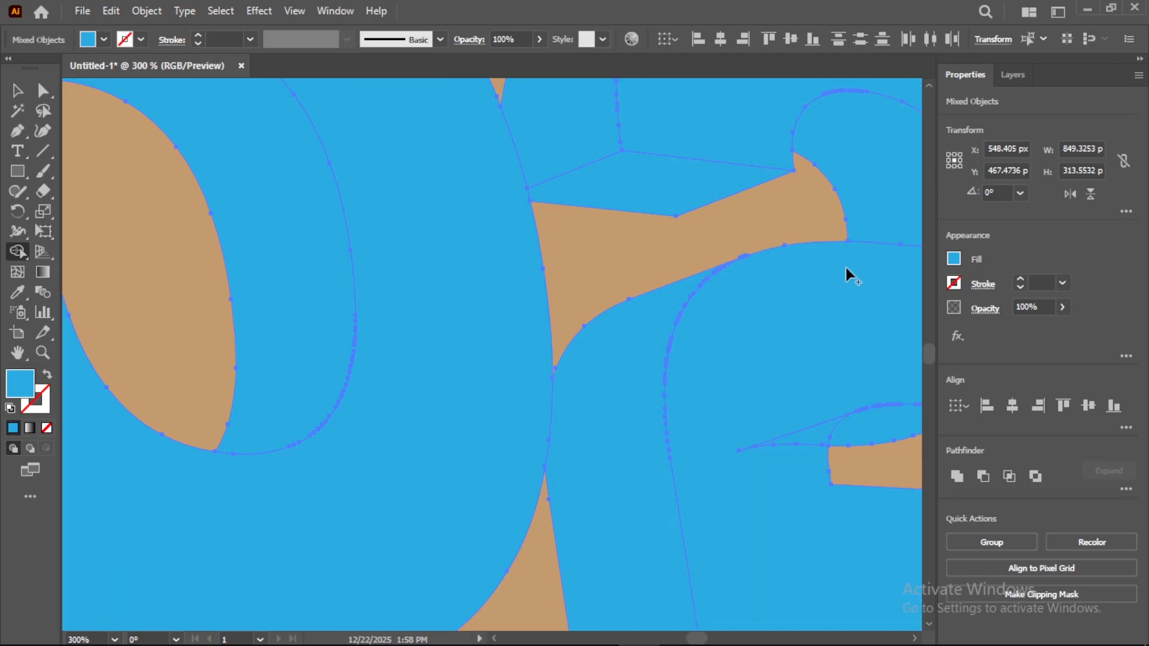
drag(835, 296, 565, 200)
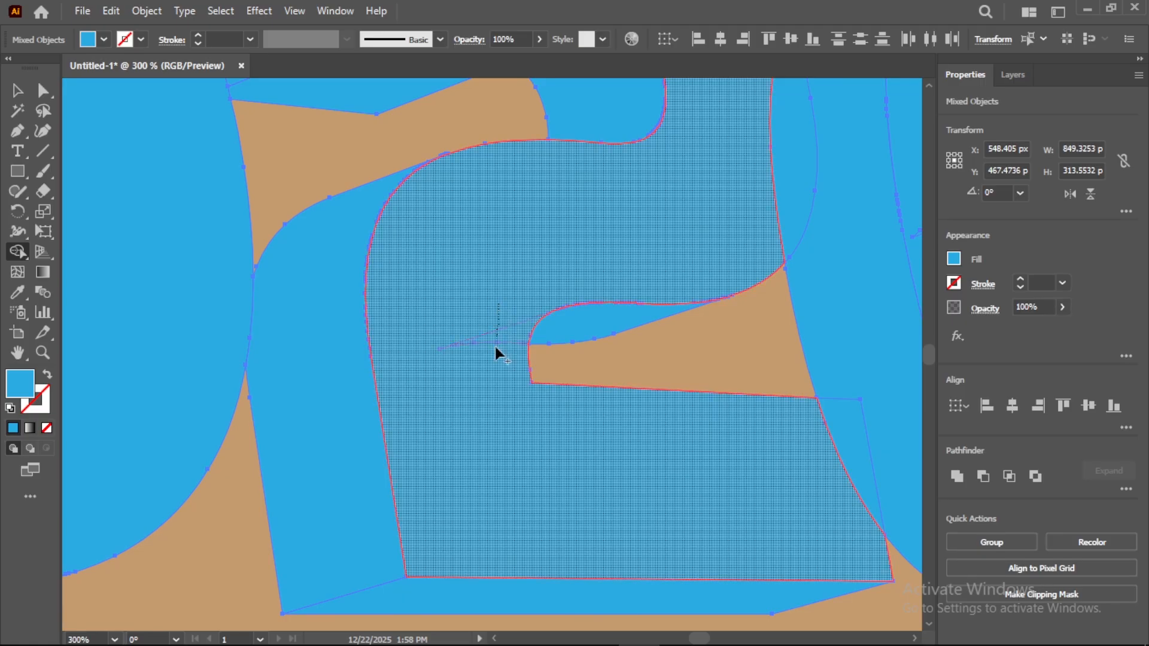
drag(495, 353, 495, 354)
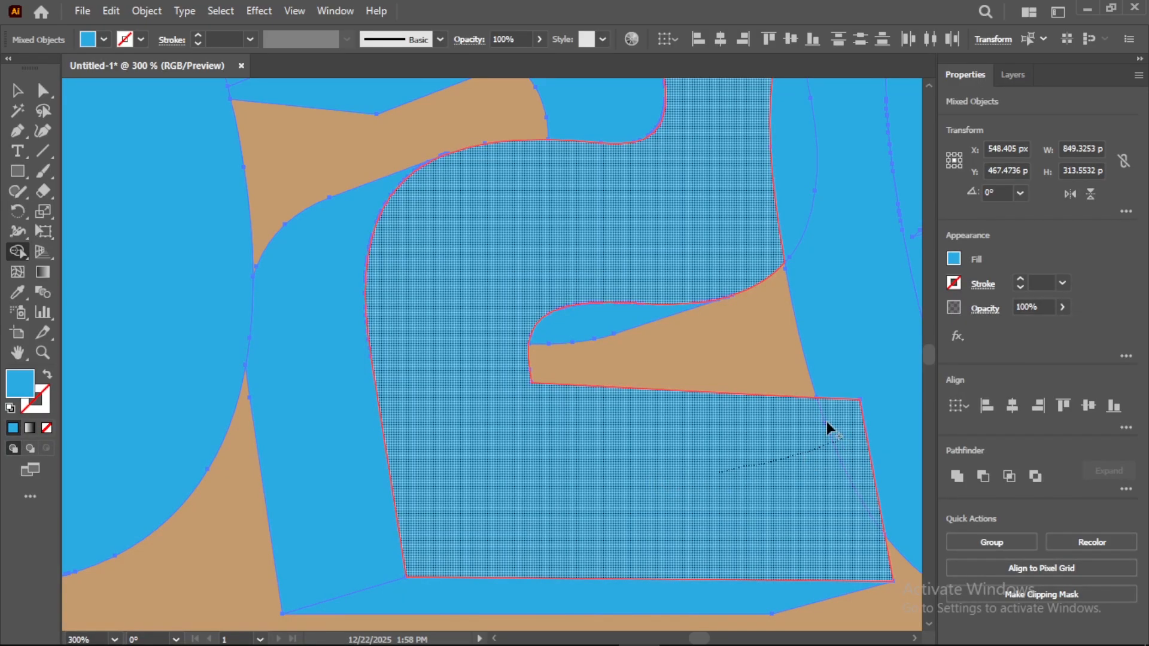
scroll(778, 253, up, 5)
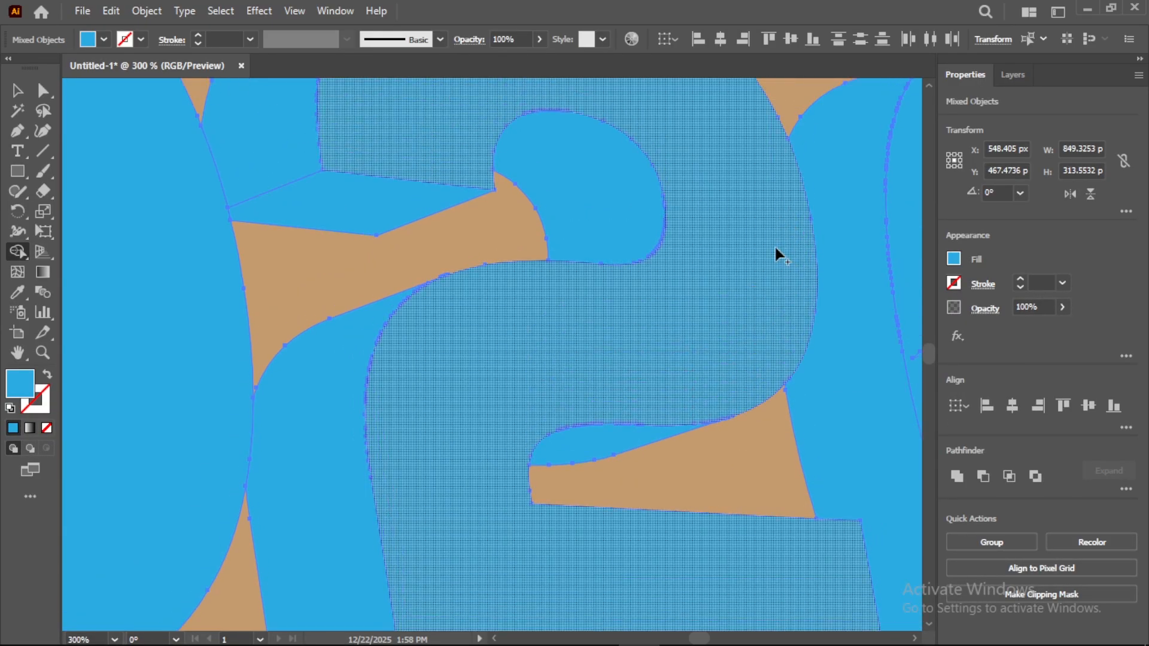
Merge the fragmented front face of the 6 around its bowl and upper opening with the Shape Builder tool.
mouse_move(782, 265)
mouse_down()
mouse_move(353, 192)
mouse_move(287, 159)
mouse_up()
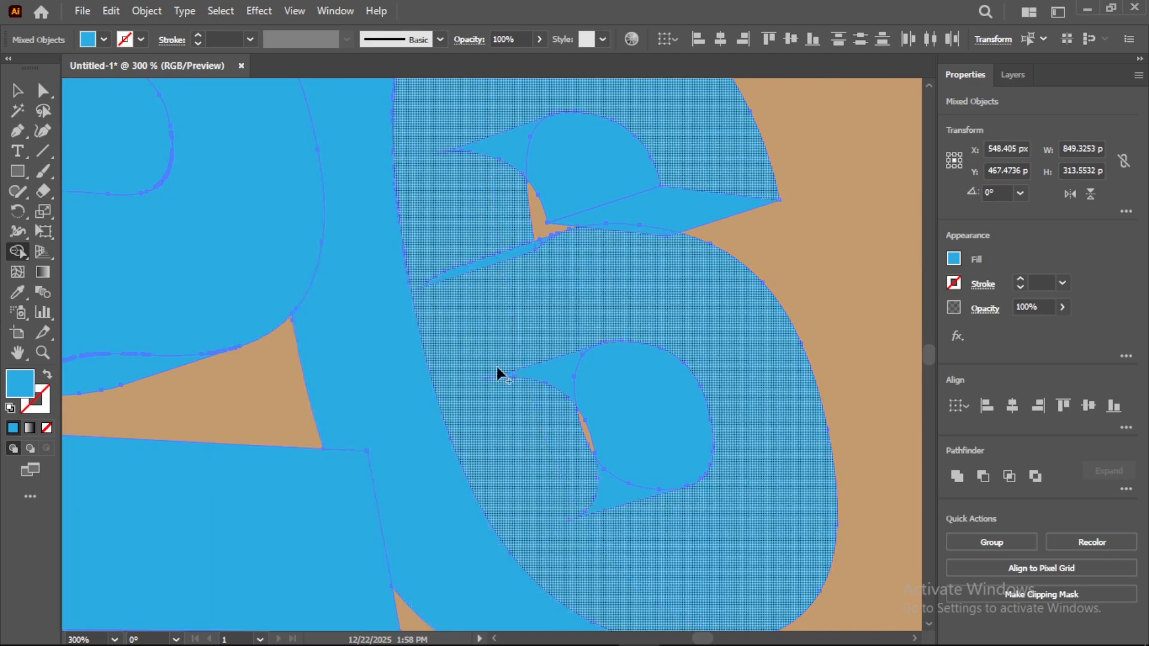
drag(636, 518, 597, 509)
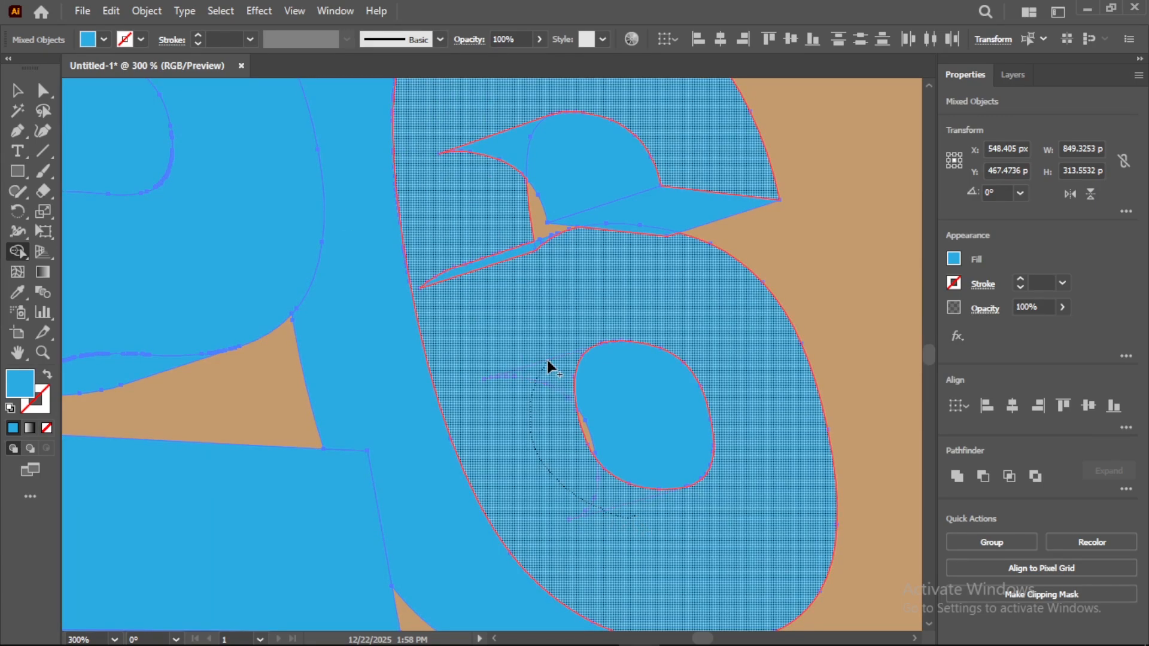
drag(547, 360, 547, 361)
mouse_move(508, 310)
mouse_down()
mouse_move(489, 265)
mouse_move(488, 135)
mouse_up()
drag(665, 251, 641, 232)
scroll(602, 274, up, 1)
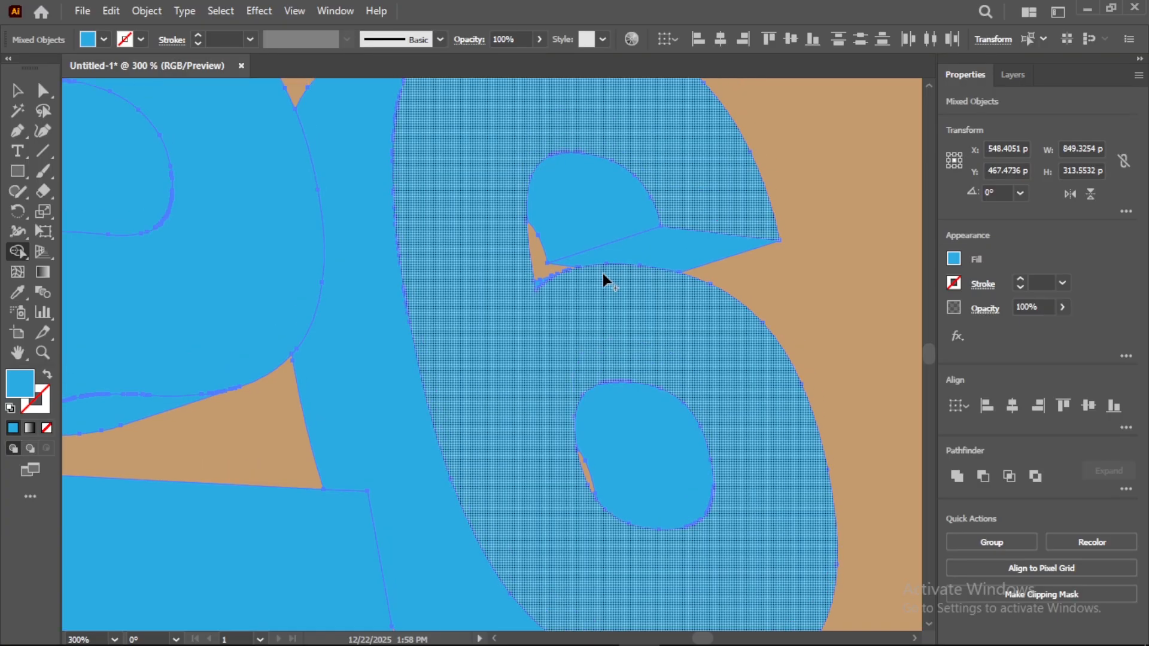
scroll(557, 283, down, 1)
scroll(557, 284, up, 2)
scroll(556, 283, down, 3)
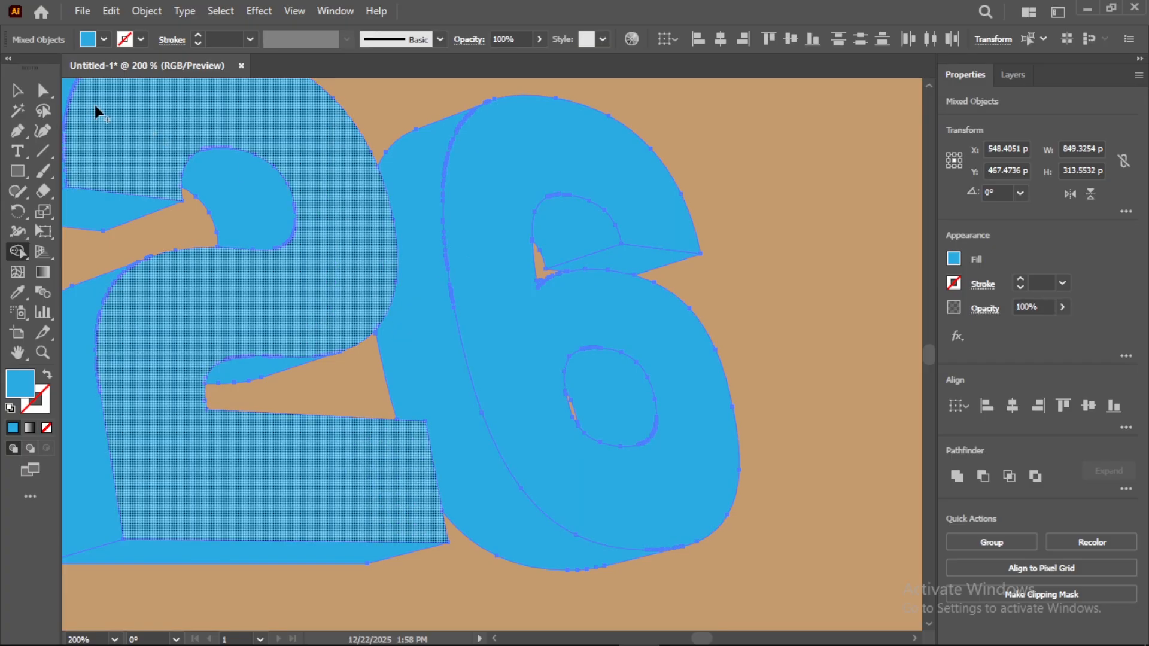
Select the front, side and inner faces of the 6 and the second 2 together.
click(17, 91)
click(810, 260)
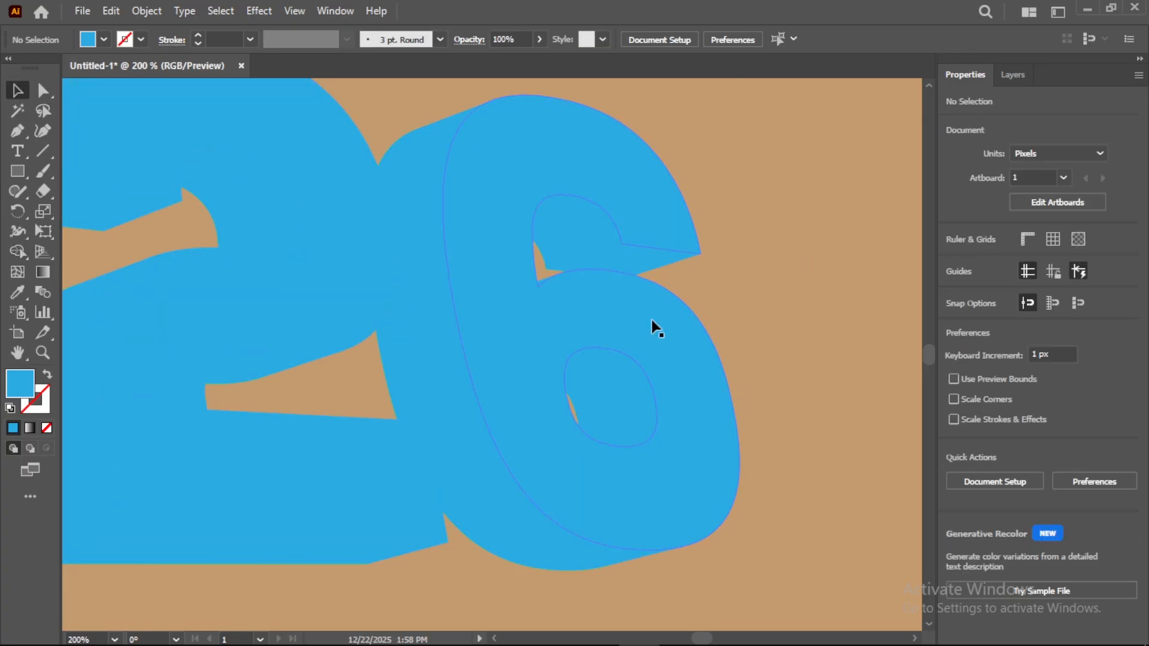
click(541, 282)
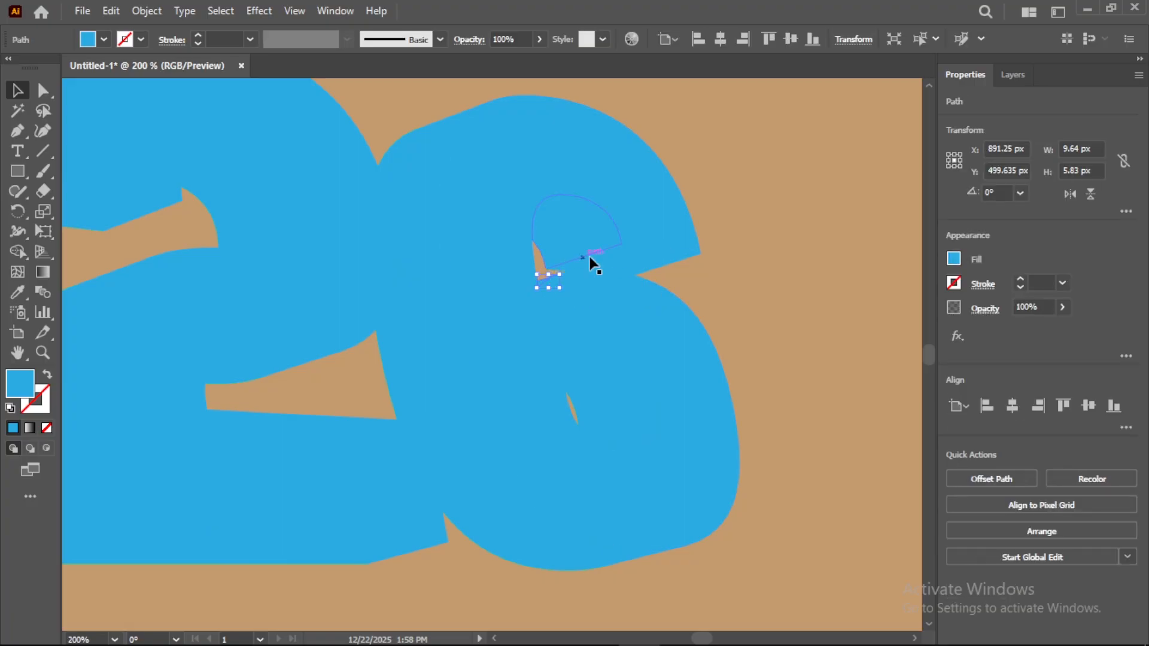
shift+click(636, 264)
shift+click(575, 232)
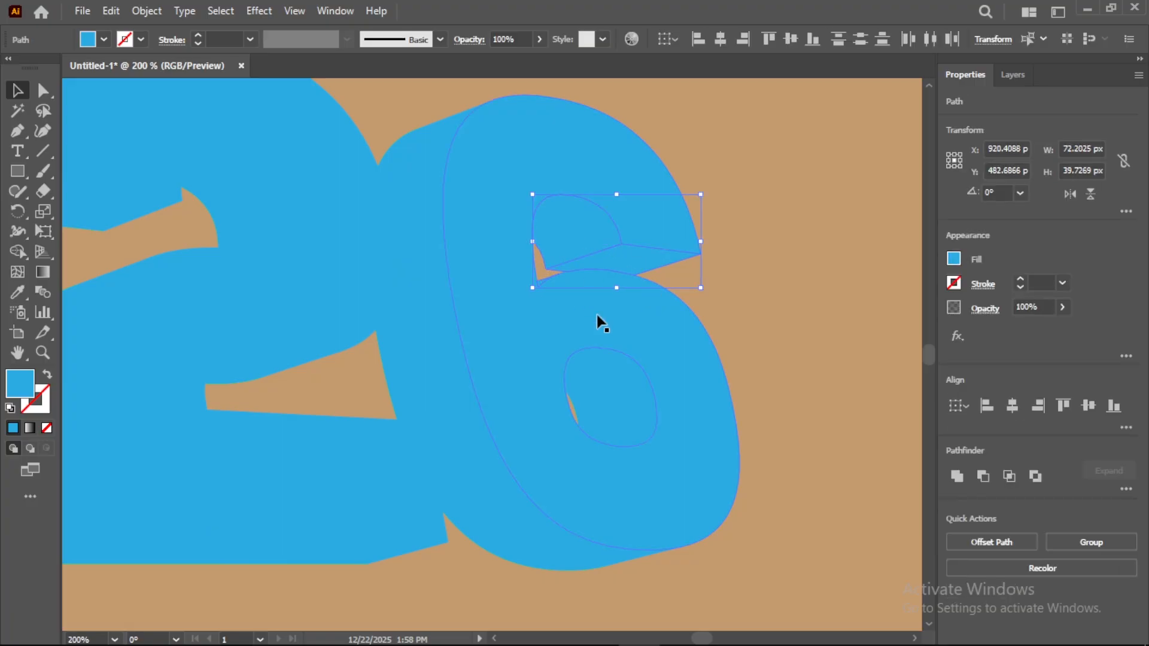
shift+click(612, 381)
shift+click(601, 306)
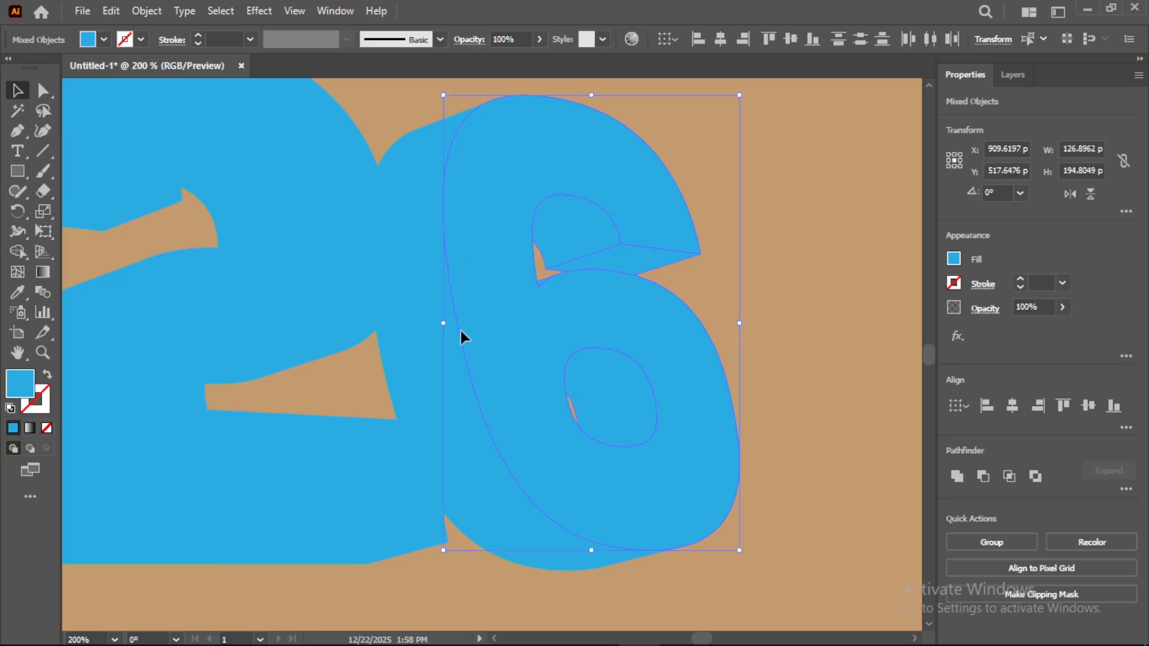
shift+click(423, 356)
drag(354, 354, 595, 359)
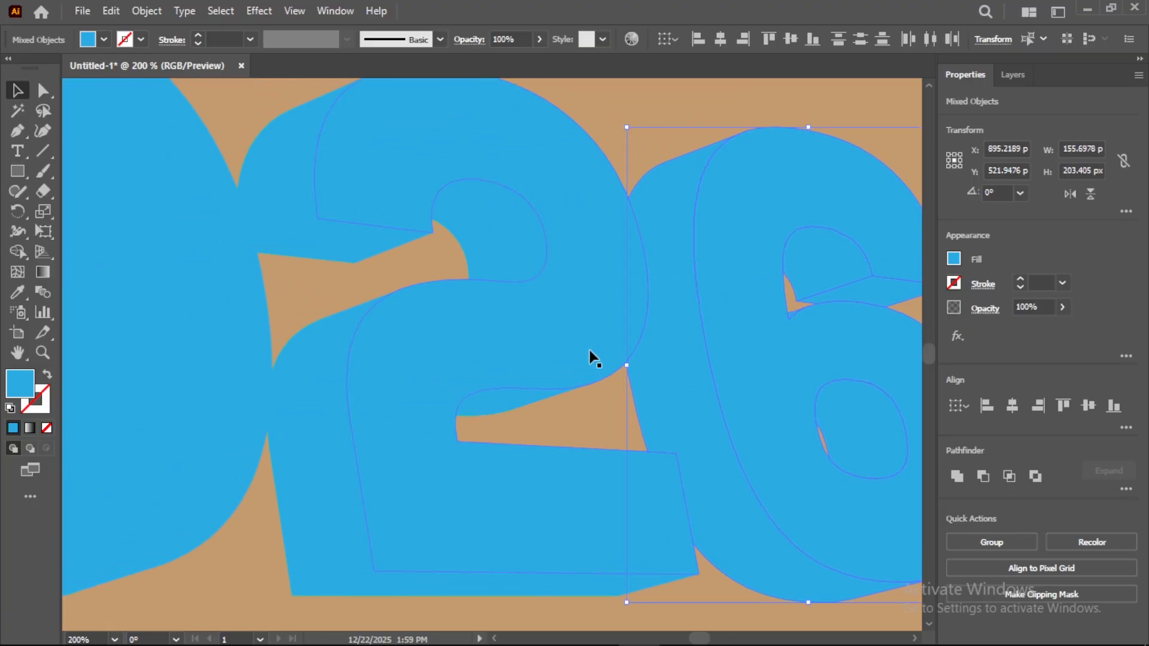
shift+click(601, 247)
shift+click(286, 161)
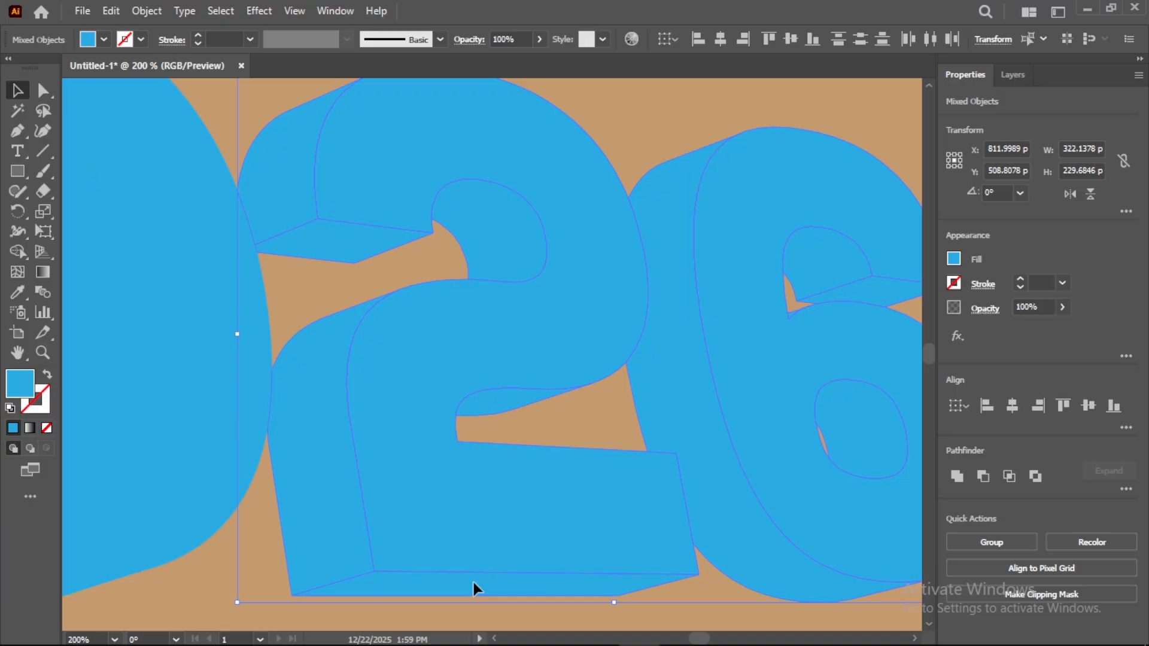
Add the blue faces of the 0 and the first 2 to the selection and cut all selected faces.
drag(216, 364, 607, 393)
shift+click(597, 350)
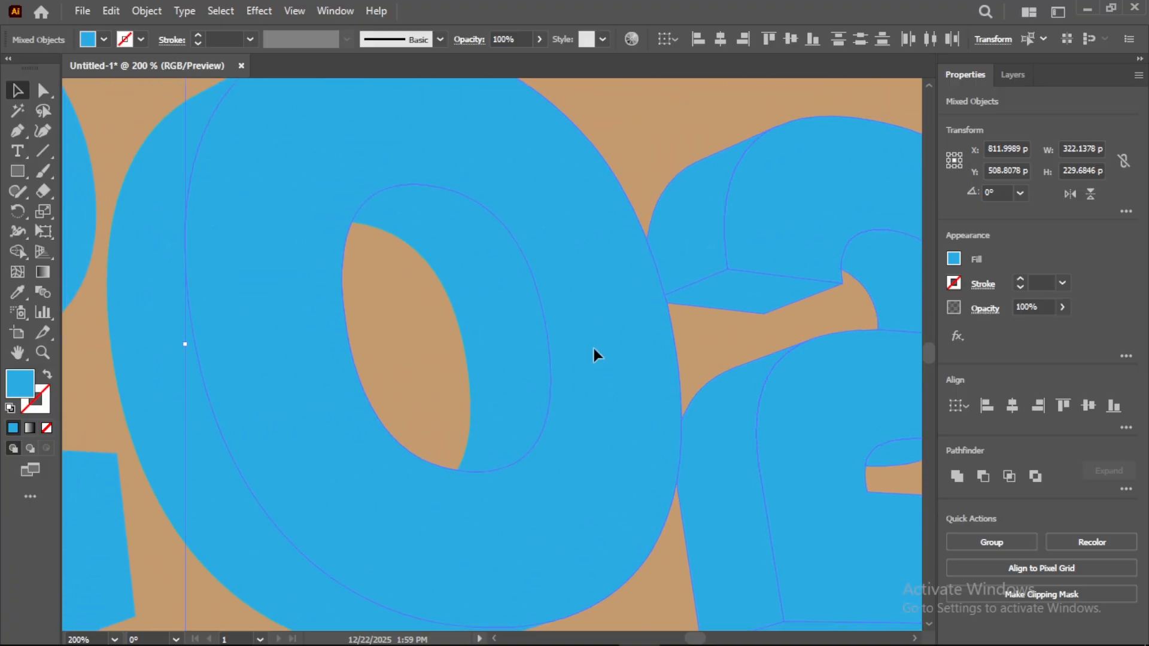
shift+click(168, 353)
drag(167, 371, 743, 318)
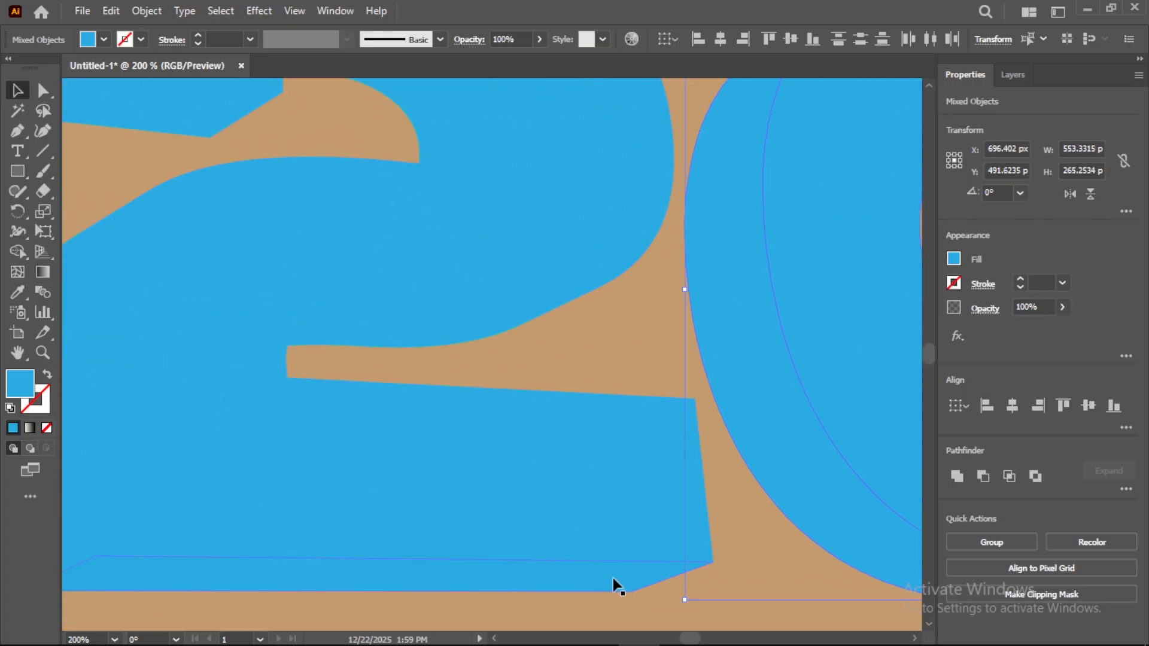
shift+click(583, 578)
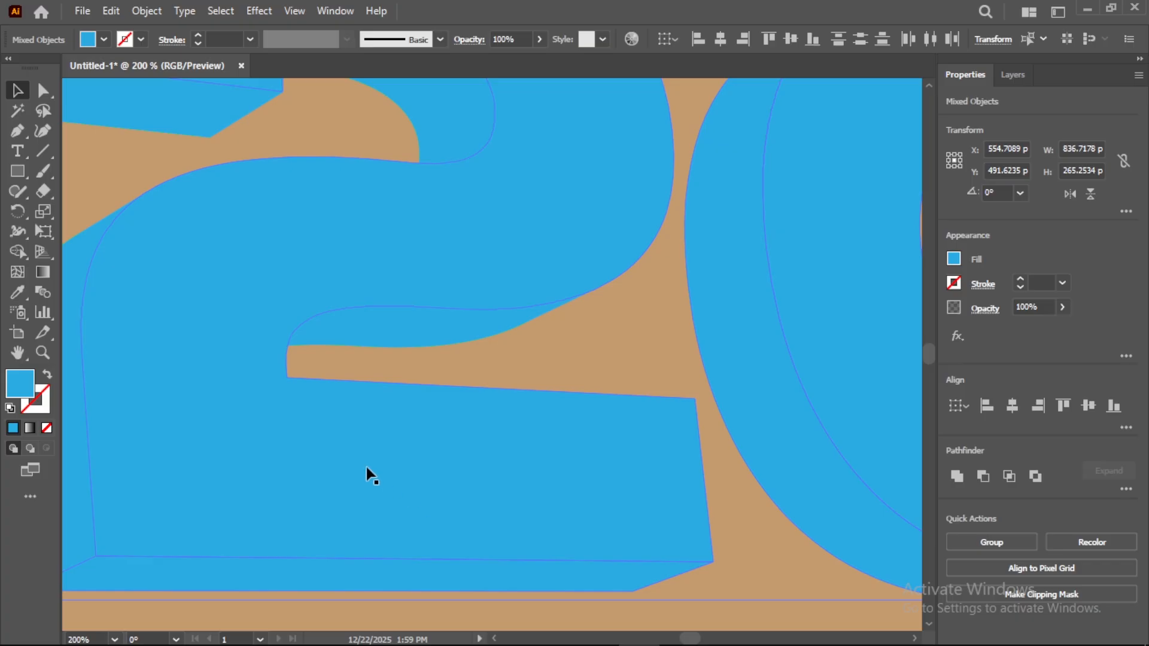
shift+click(77, 427)
shift+click(375, 329)
scroll(415, 350, up, 2)
scroll(415, 358, up, 2)
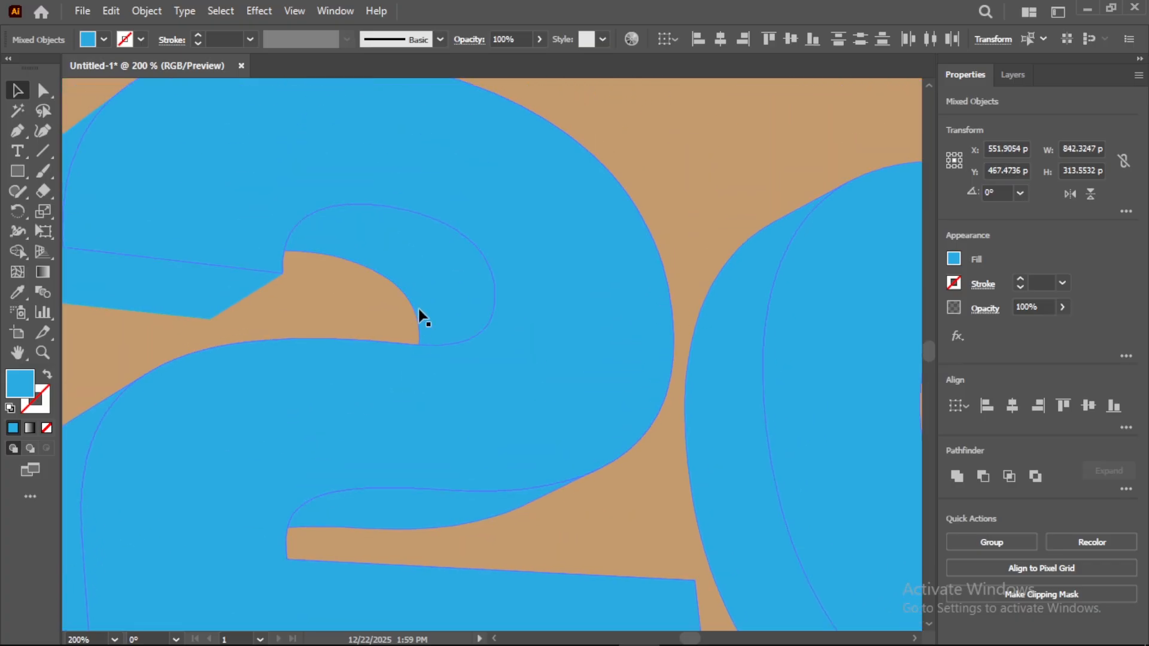
shift+click(192, 293)
drag(172, 238, 458, 290)
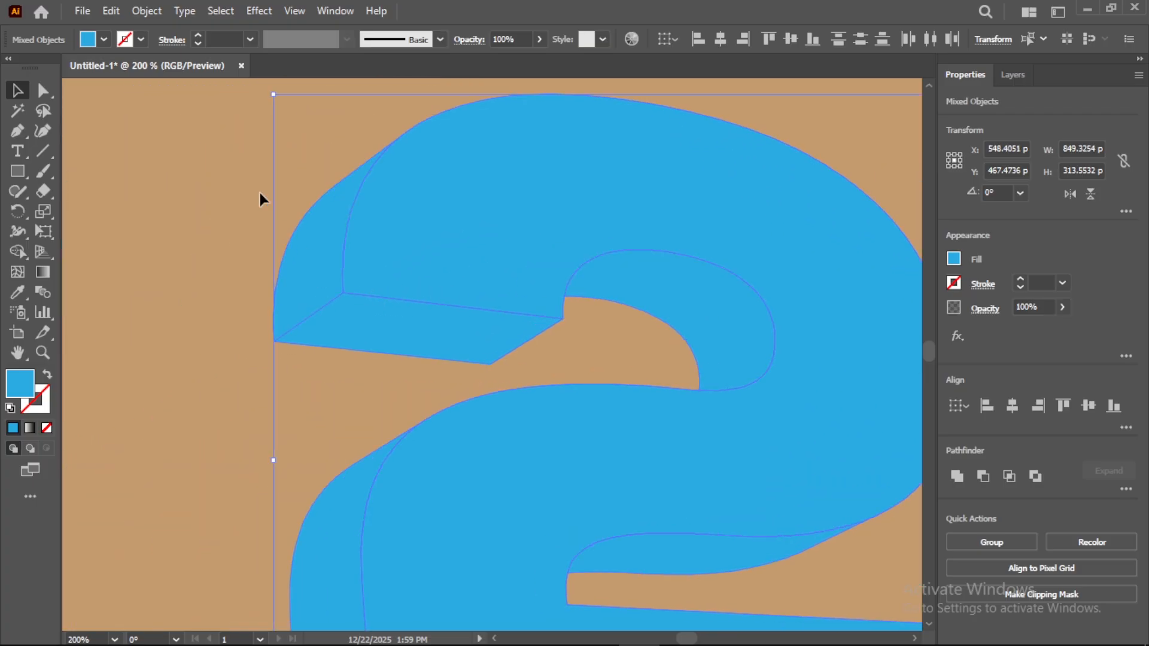
click(111, 12)
click(127, 69)
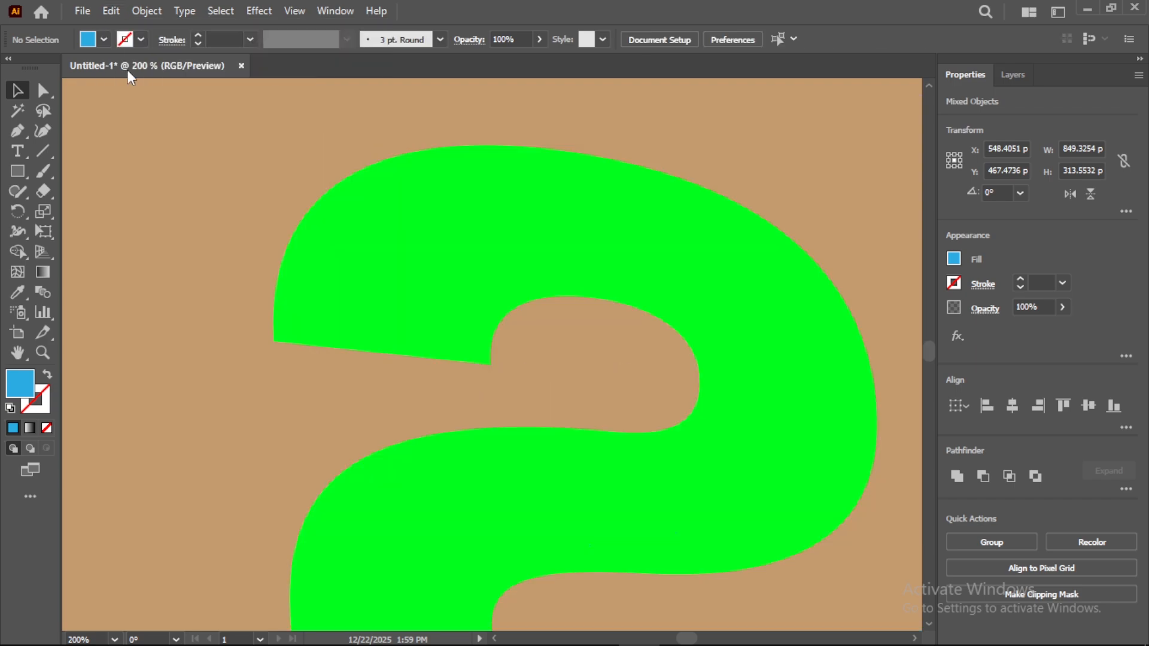
Delete the leftover unlocked fragments around the green 2026 and paste the cut faces in place.
double_click(21, 349)
key(v)
drag(96, 164, 364, 422)
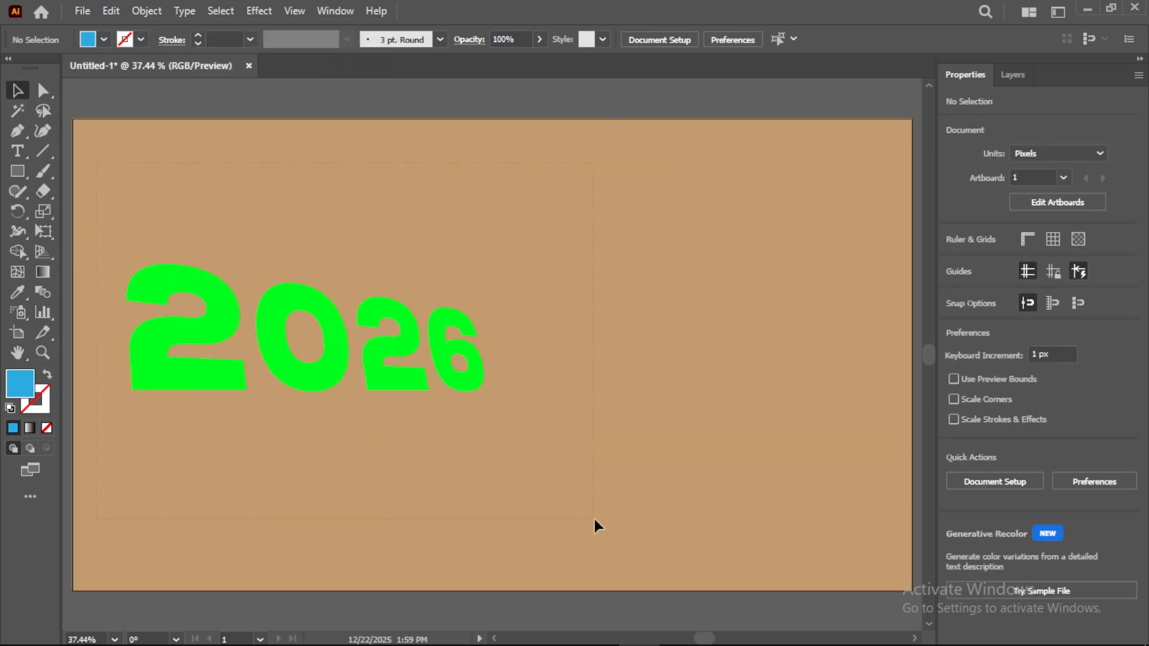
drag(594, 519, 663, 372)
click(661, 365)
click(112, 12)
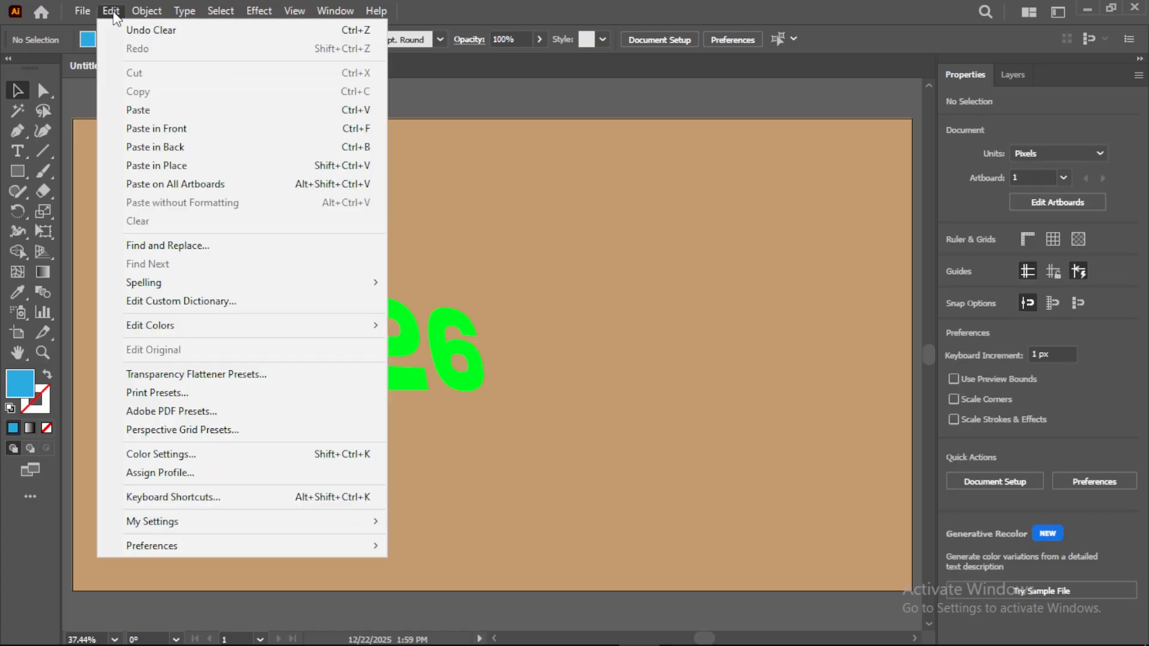
click(186, 165)
Fill all the pasted 2026 front and side faces with black.
click(44, 354)
drag(153, 341, 295, 397)
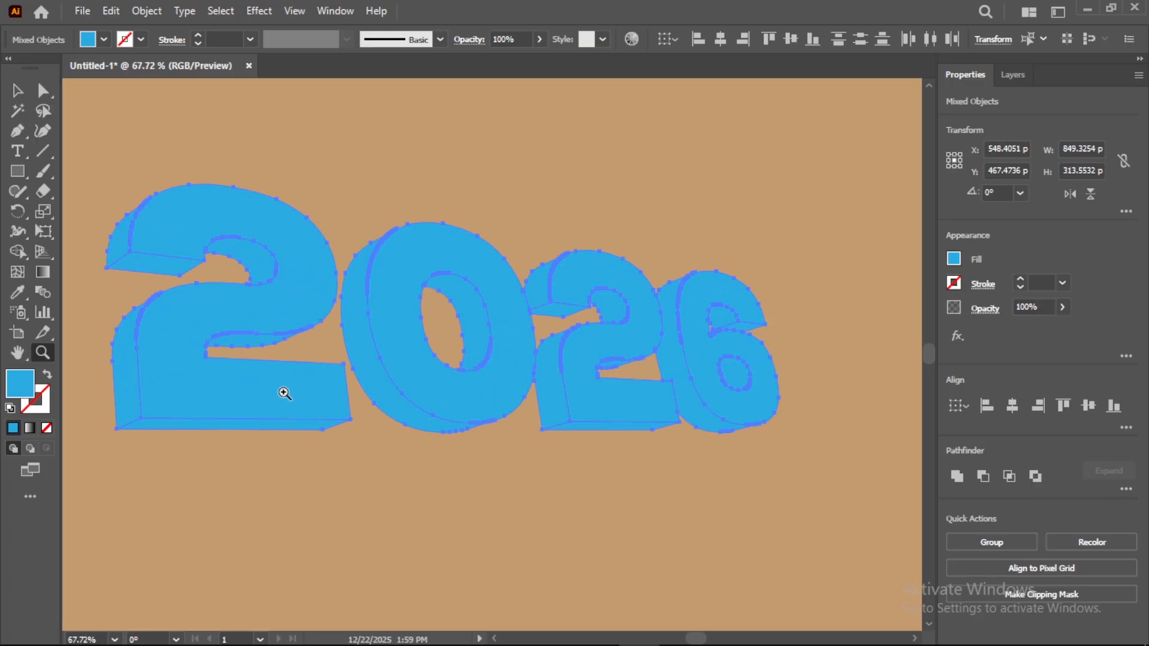
click(18, 95)
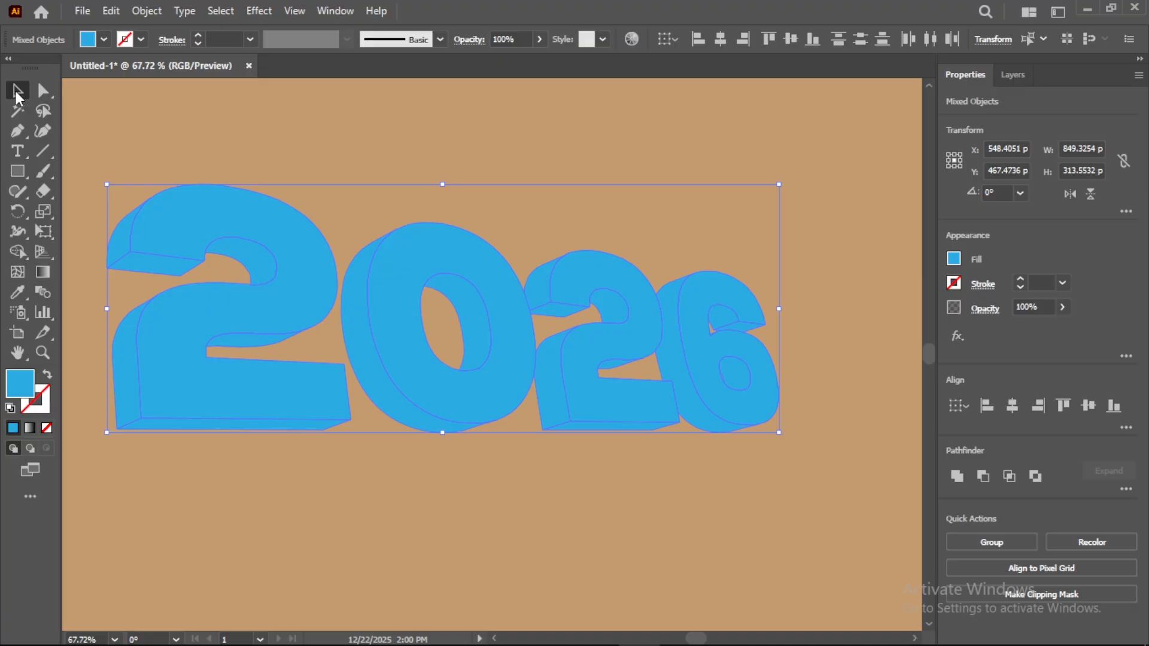
click(104, 40)
click(47, 67)
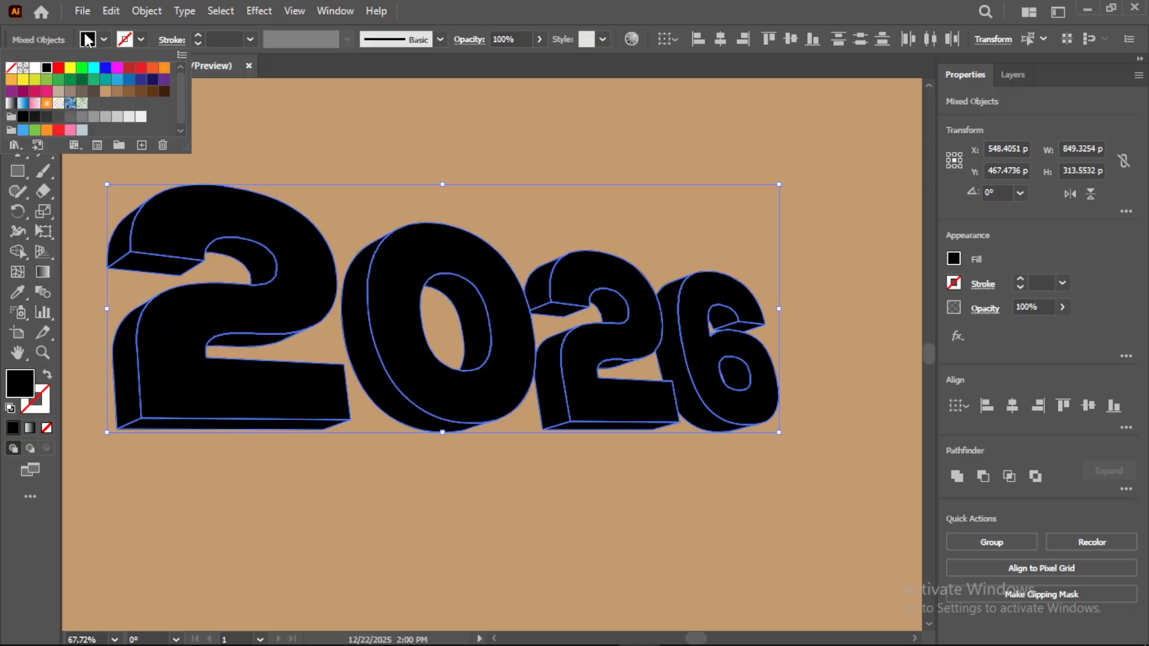
click(145, 10)
click(145, 12)
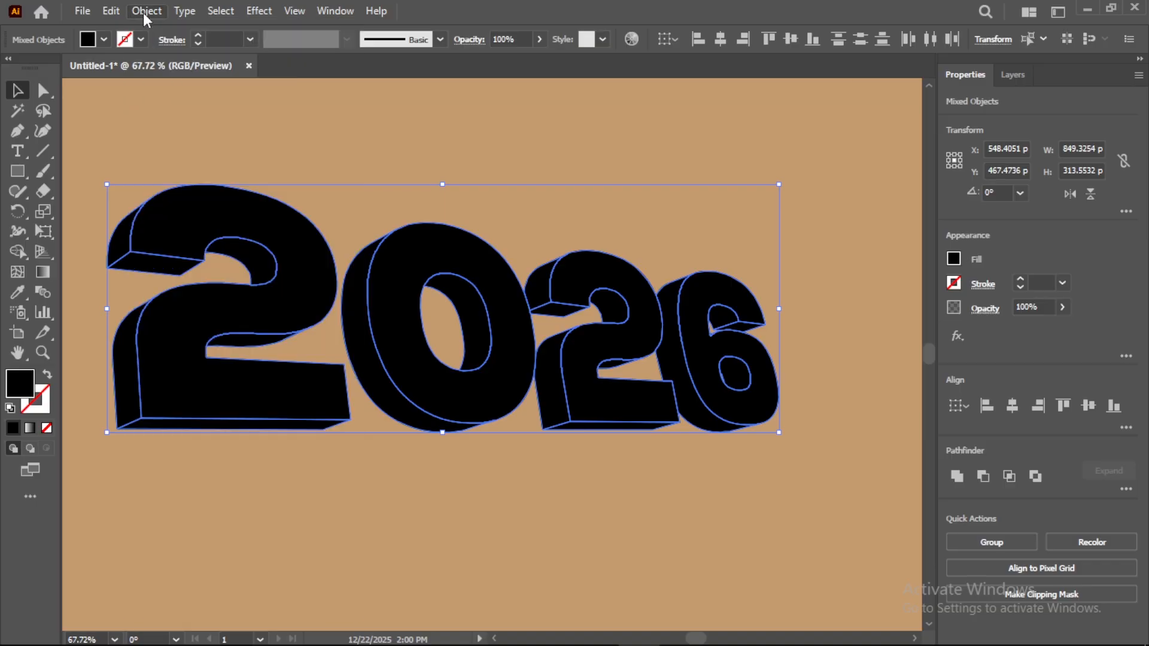
Start an Inner Glow effect on the black 2026 faces, previewed in Screen mode from the edge with a 14 px blur.
click(258, 12)
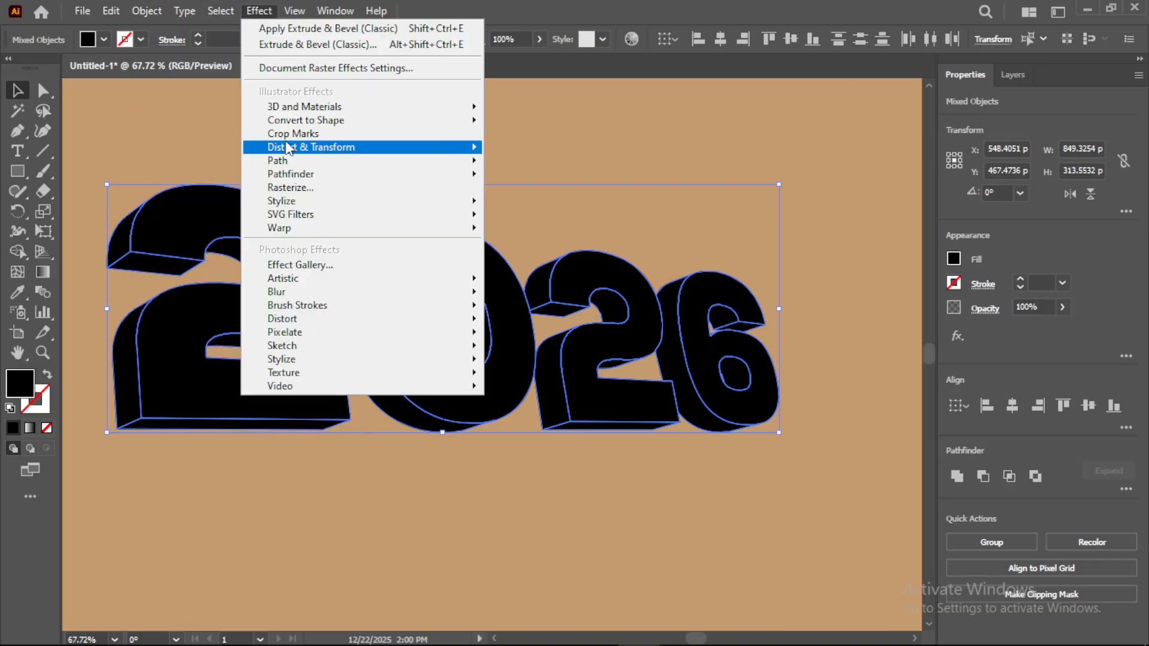
mouse_move(460, 201)
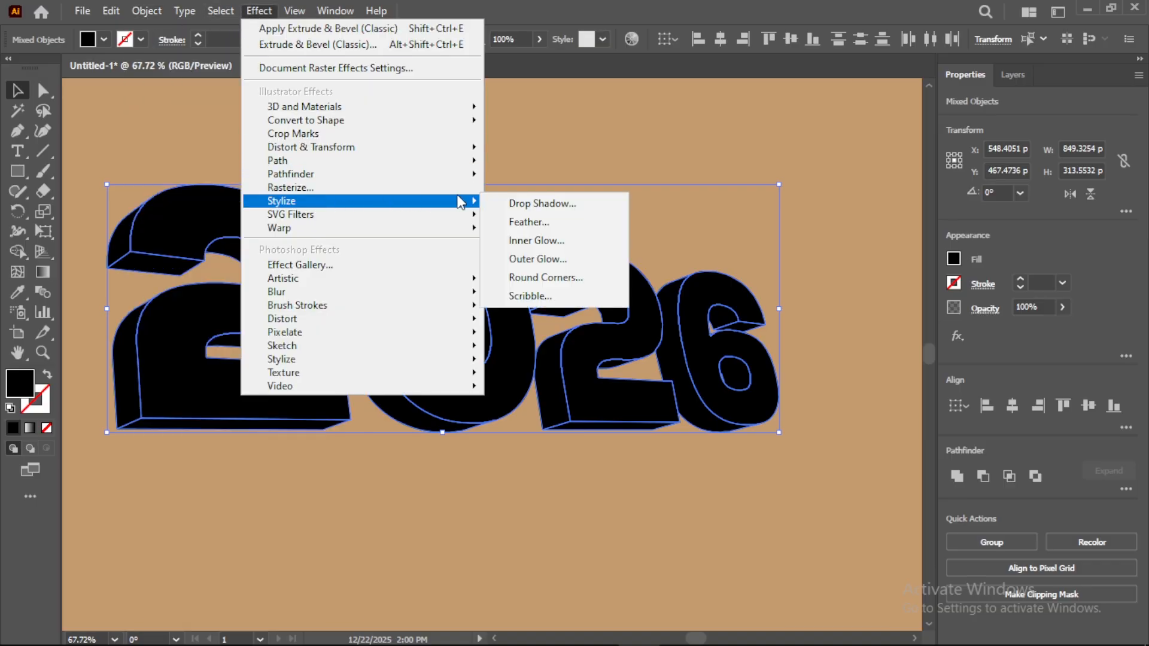
click(544, 241)
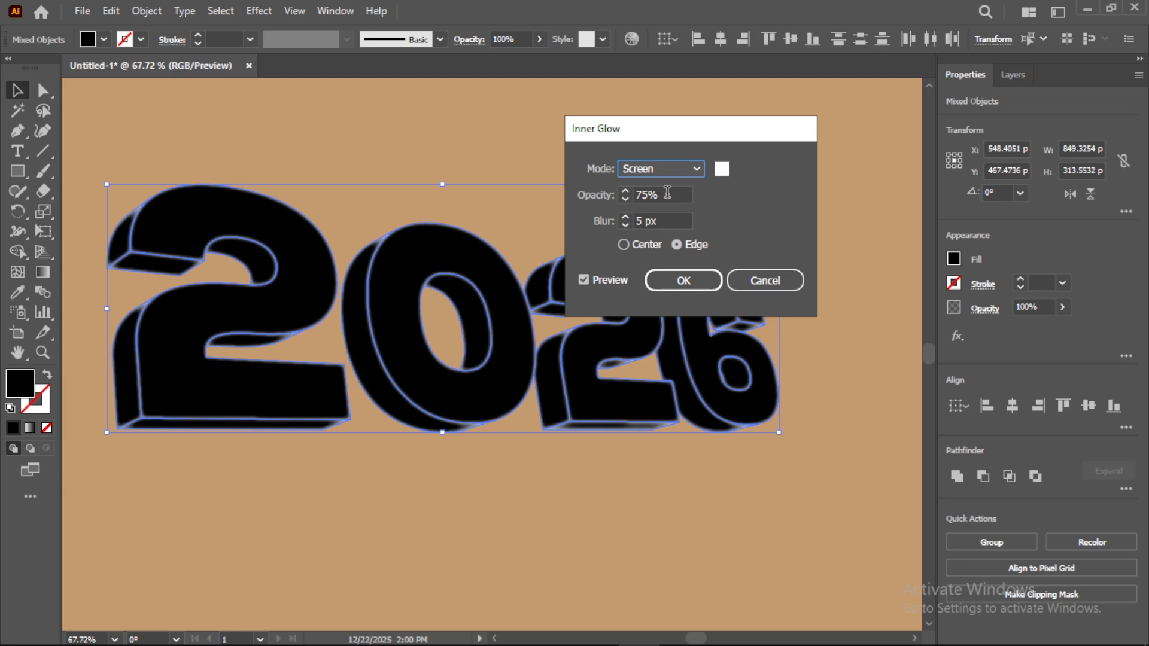
click(625, 217)
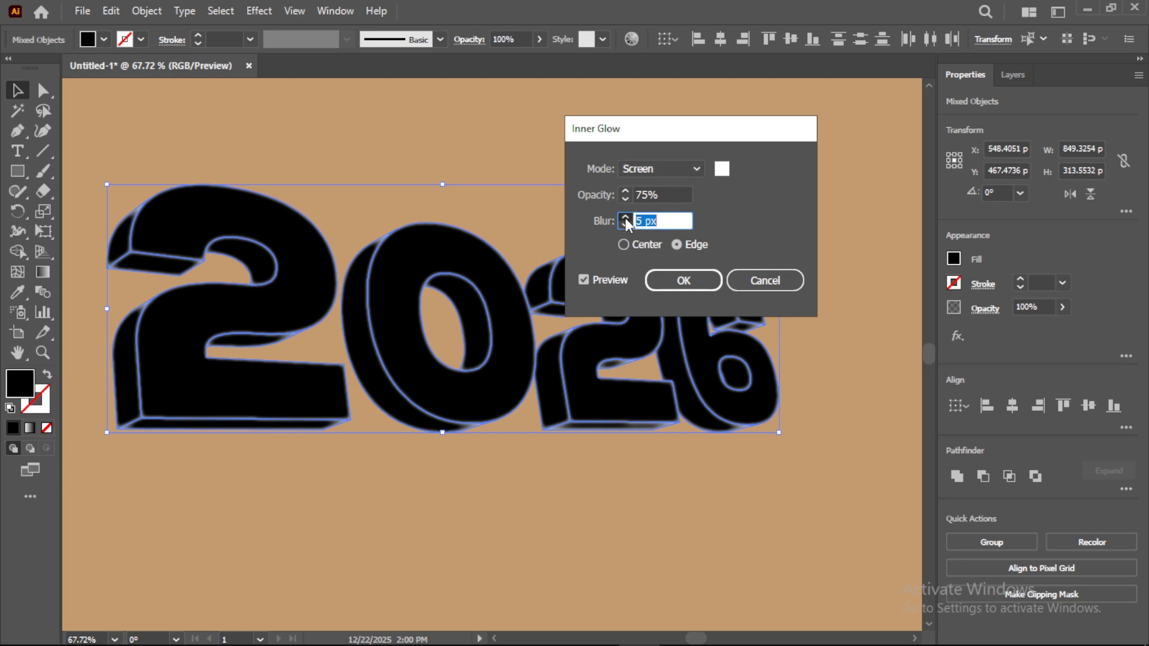
click(626, 217)
click(625, 217)
click(625, 218)
click(625, 217)
click(625, 218)
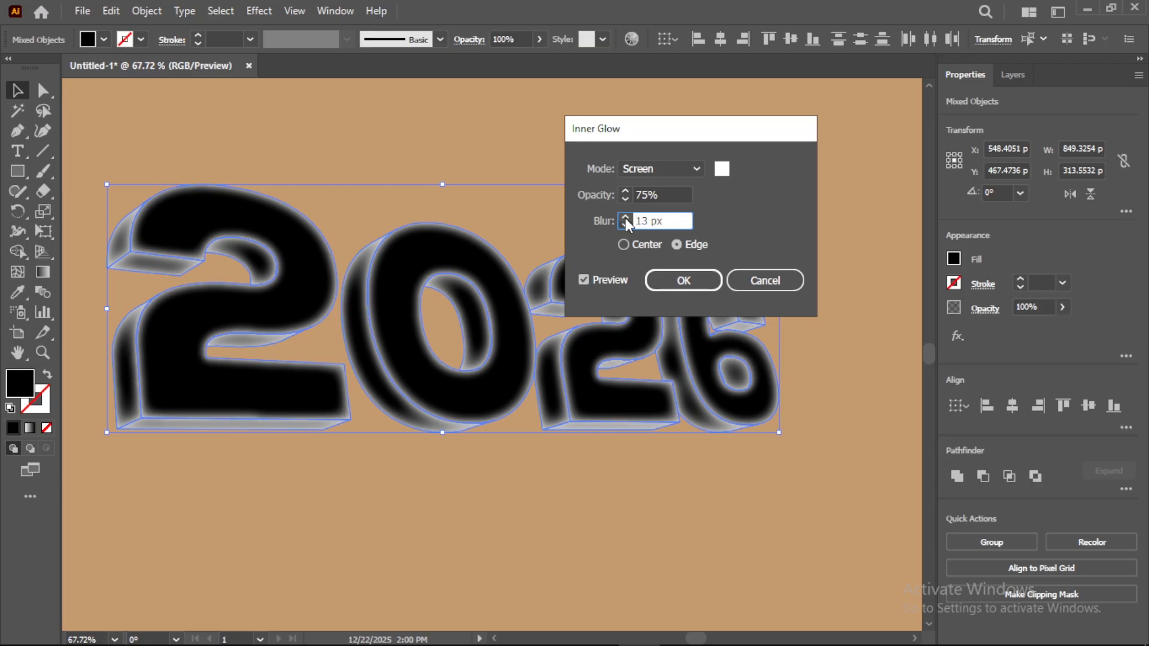
click(625, 218)
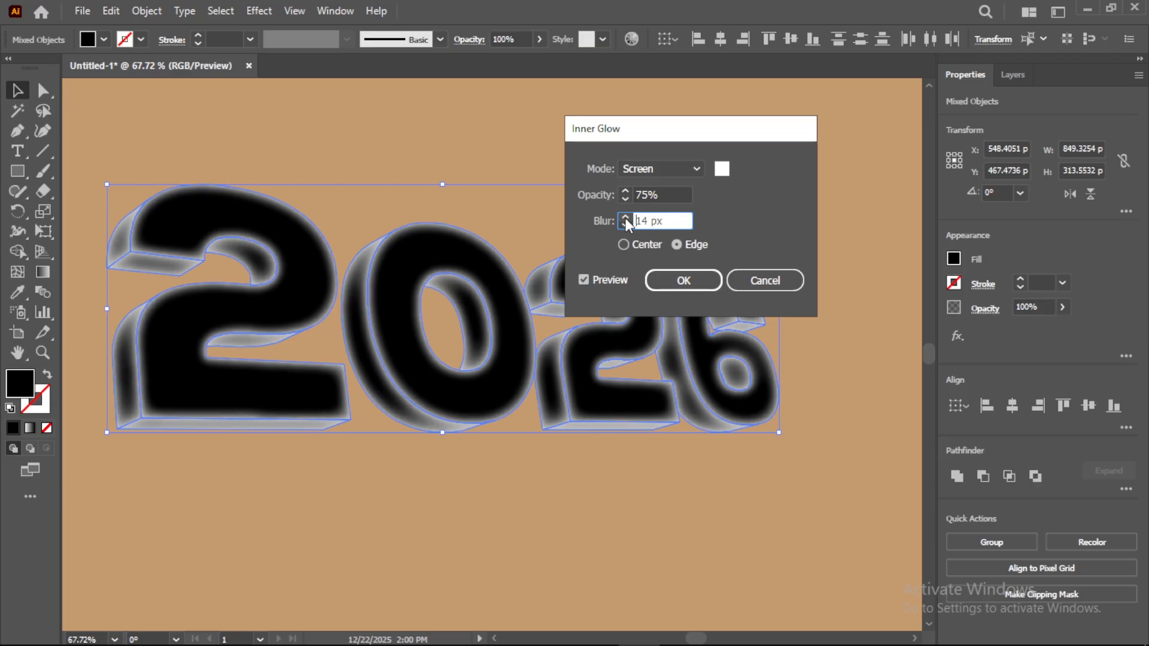
Set the inner glow colour to orange FF9700 and its opacity to 80%, and apply the effect.
click(722, 169)
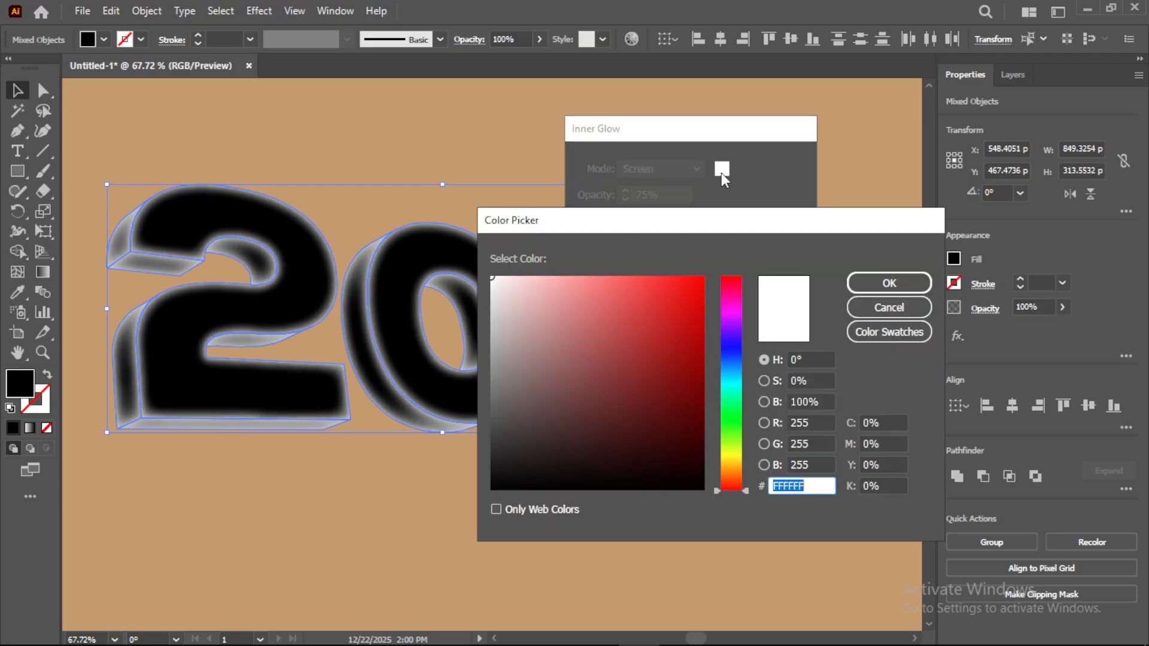
drag(737, 372, 732, 470)
click(703, 277)
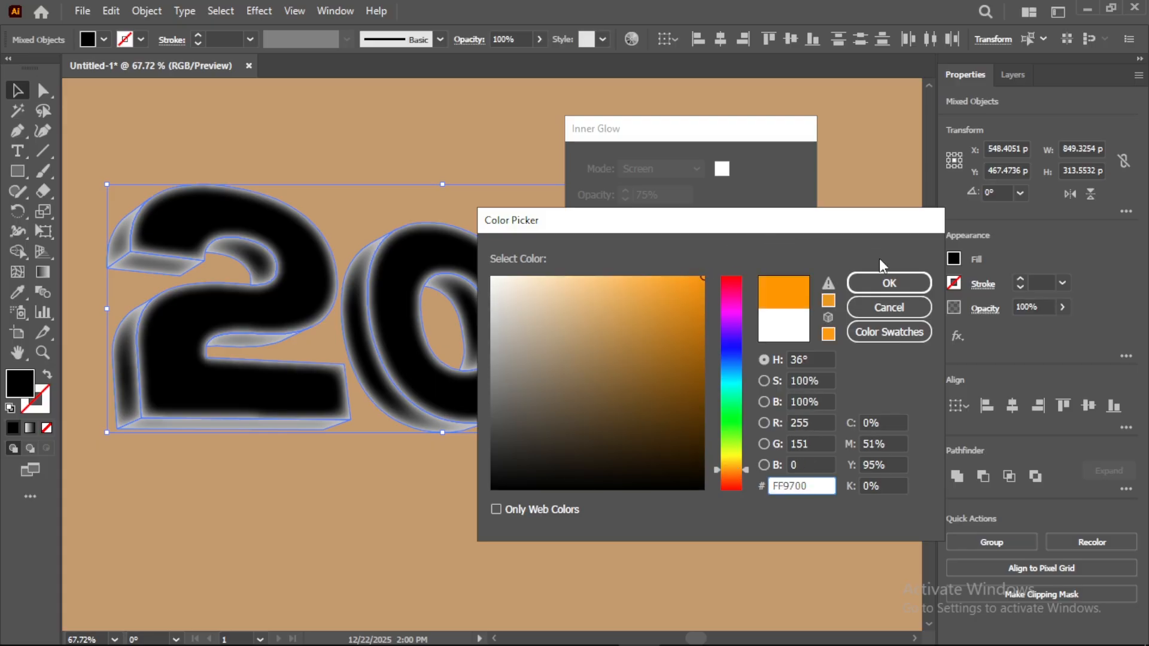
click(887, 286)
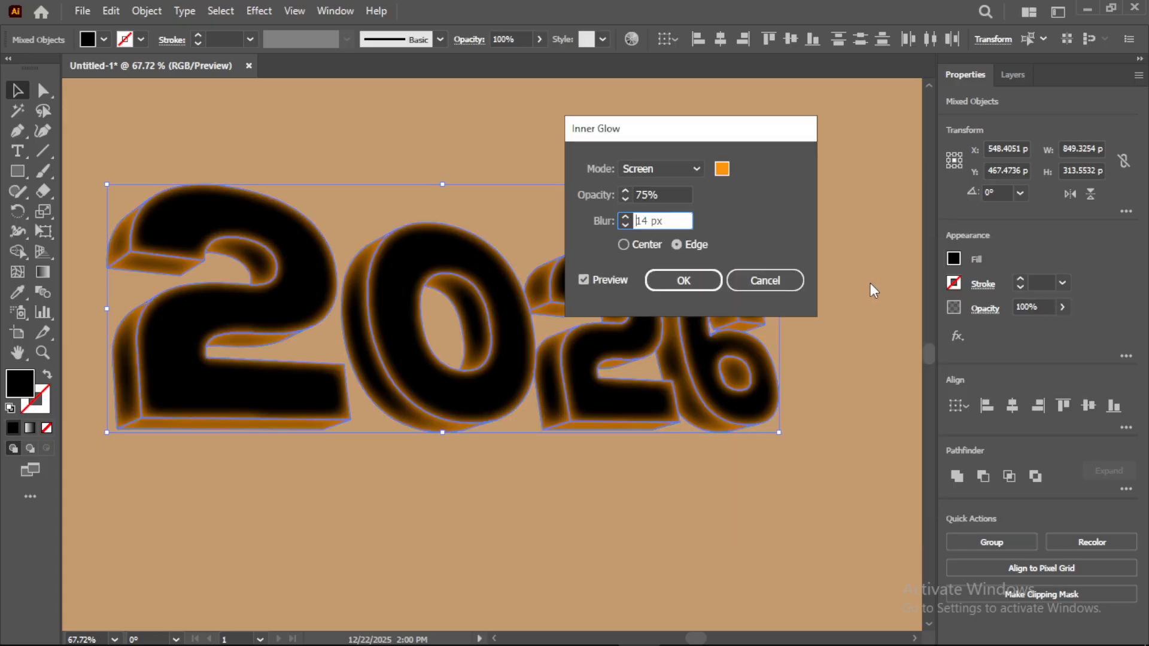
click(626, 193)
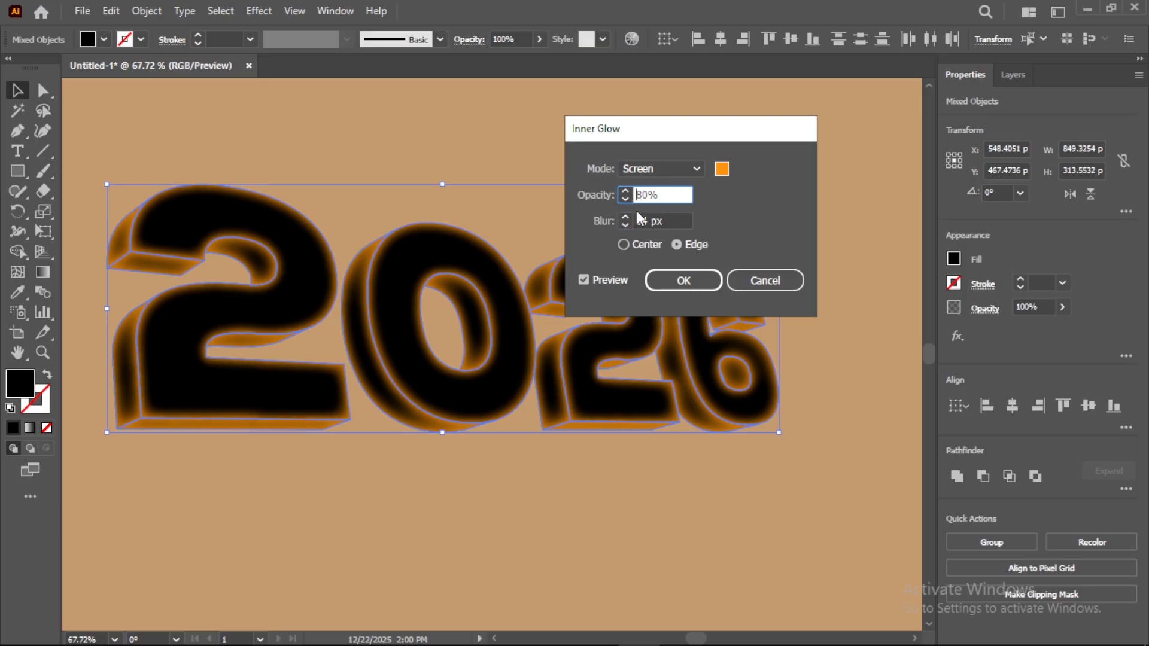
click(670, 283)
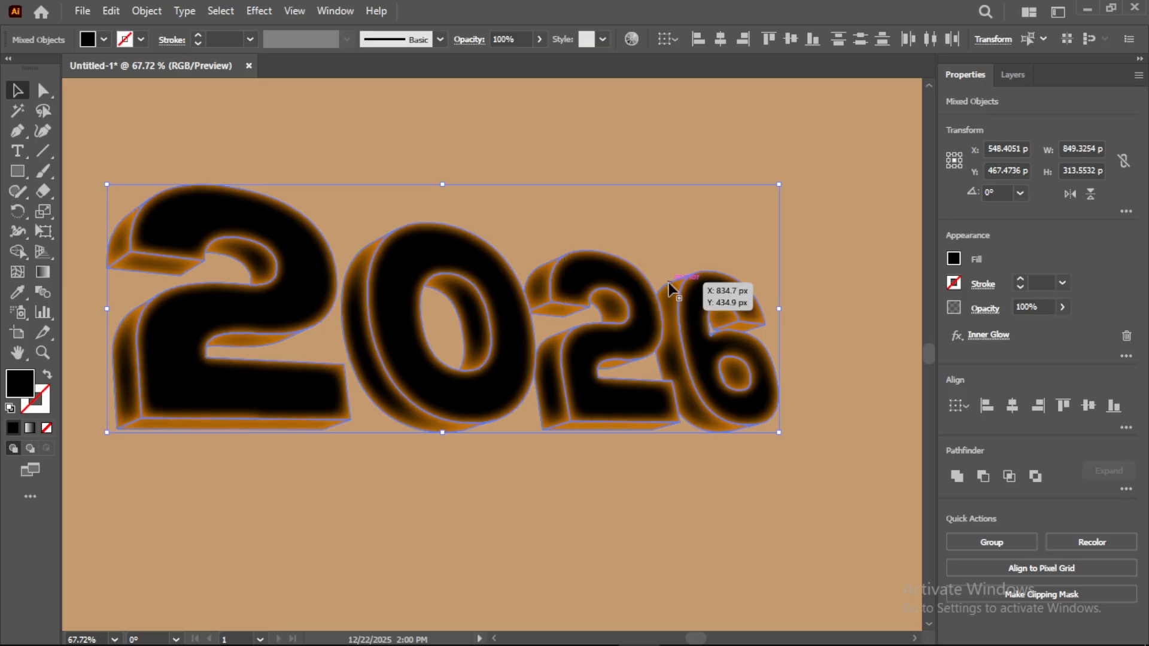
Set the blending mode of the glowing 2026 faces to Screen and show the layer contents.
click(984, 308)
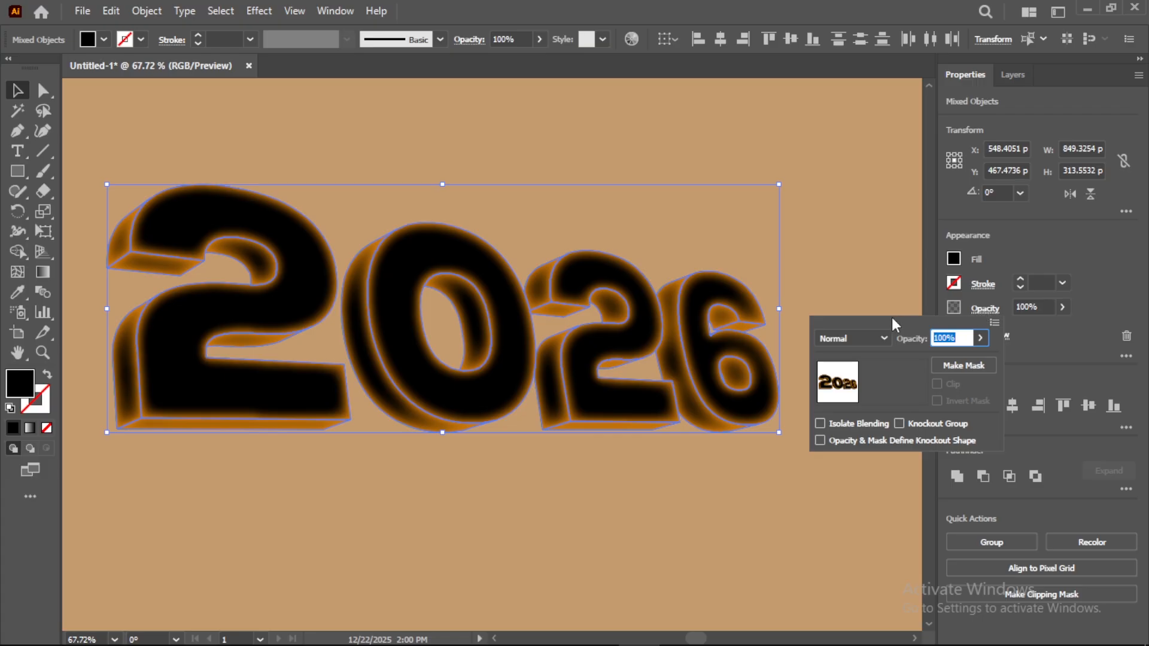
click(860, 339)
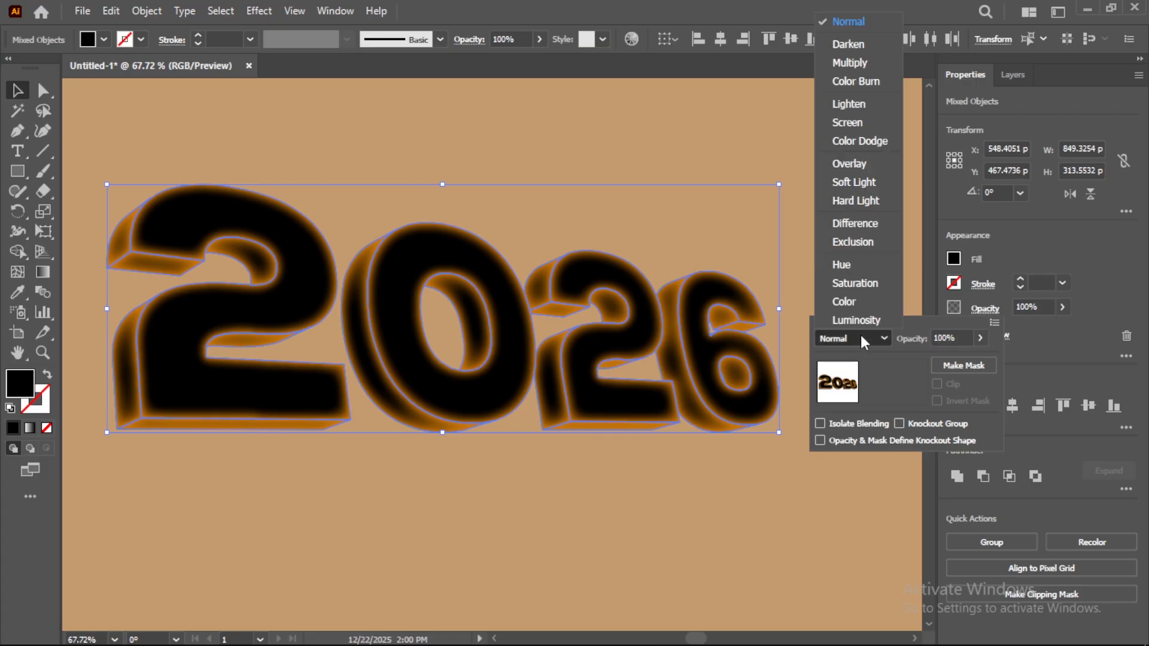
click(856, 123)
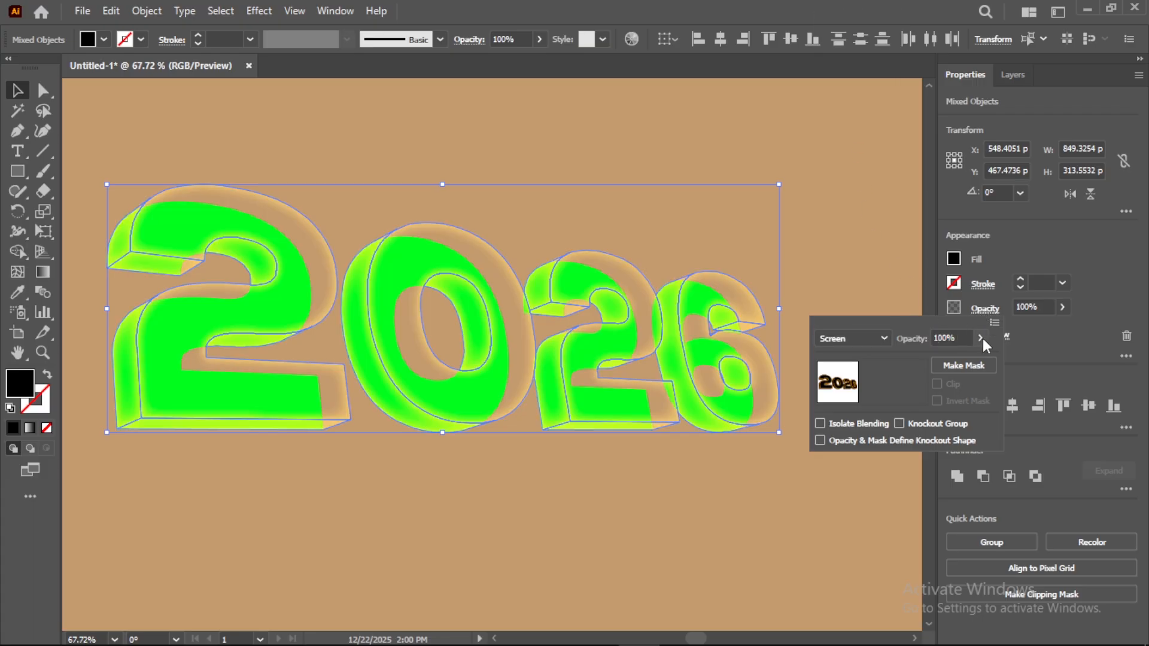
click(1004, 76)
click(1007, 75)
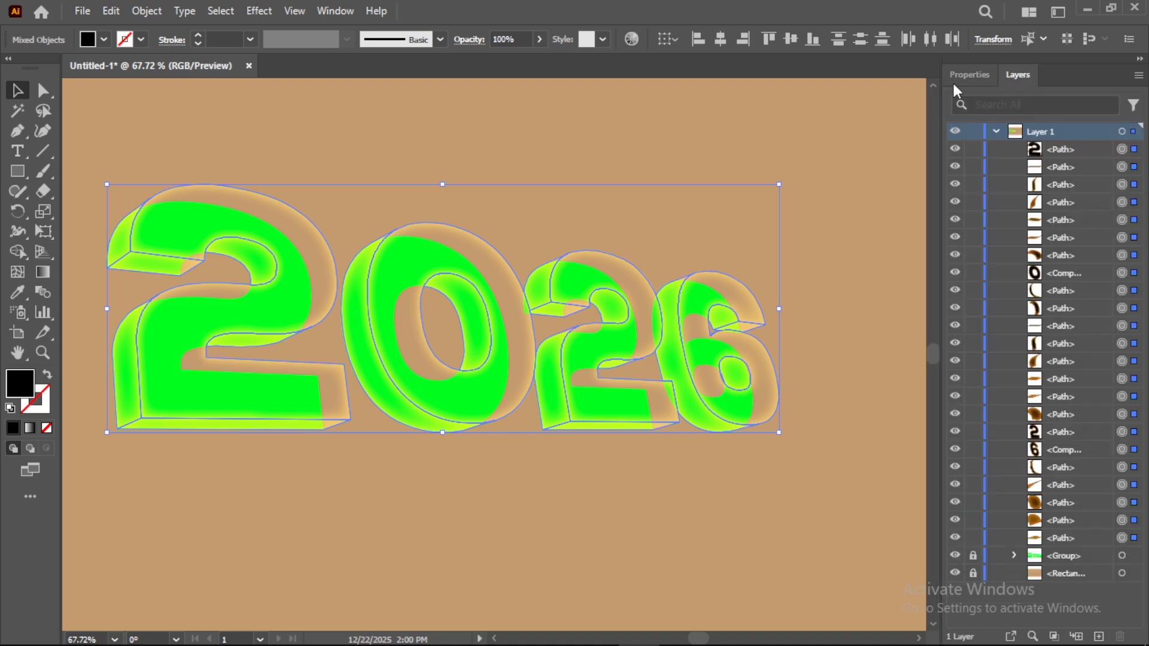
Give the selected 2026 faces a 1 pt orange-red stroke aligned to the inside.
click(147, 12)
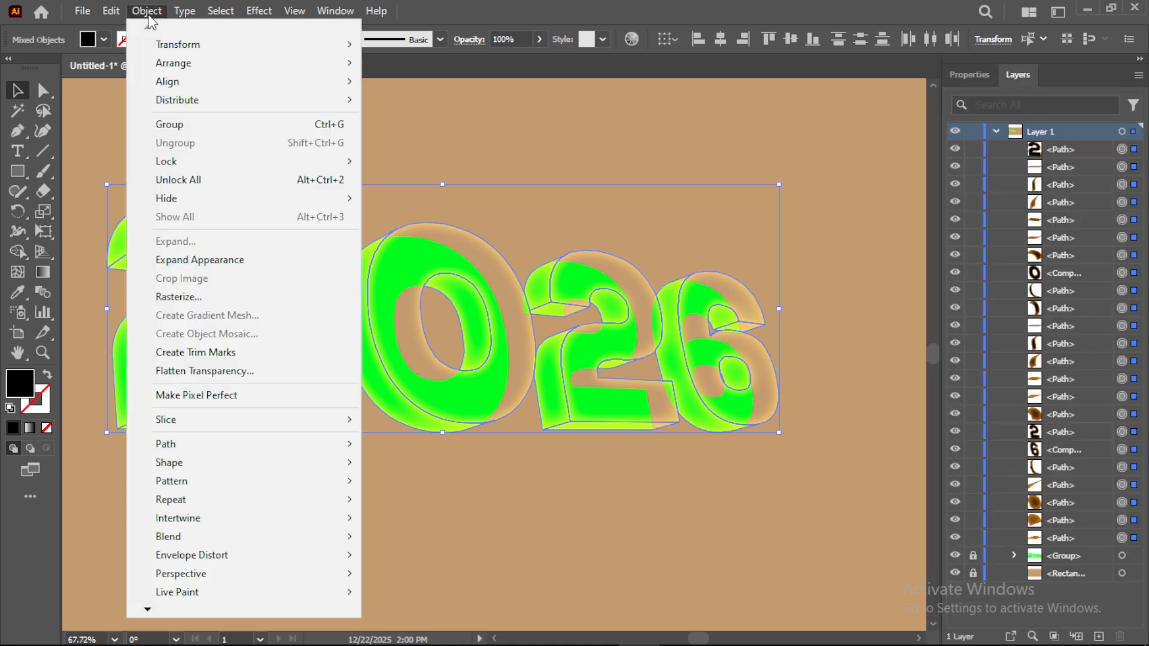
click(149, 14)
click(140, 40)
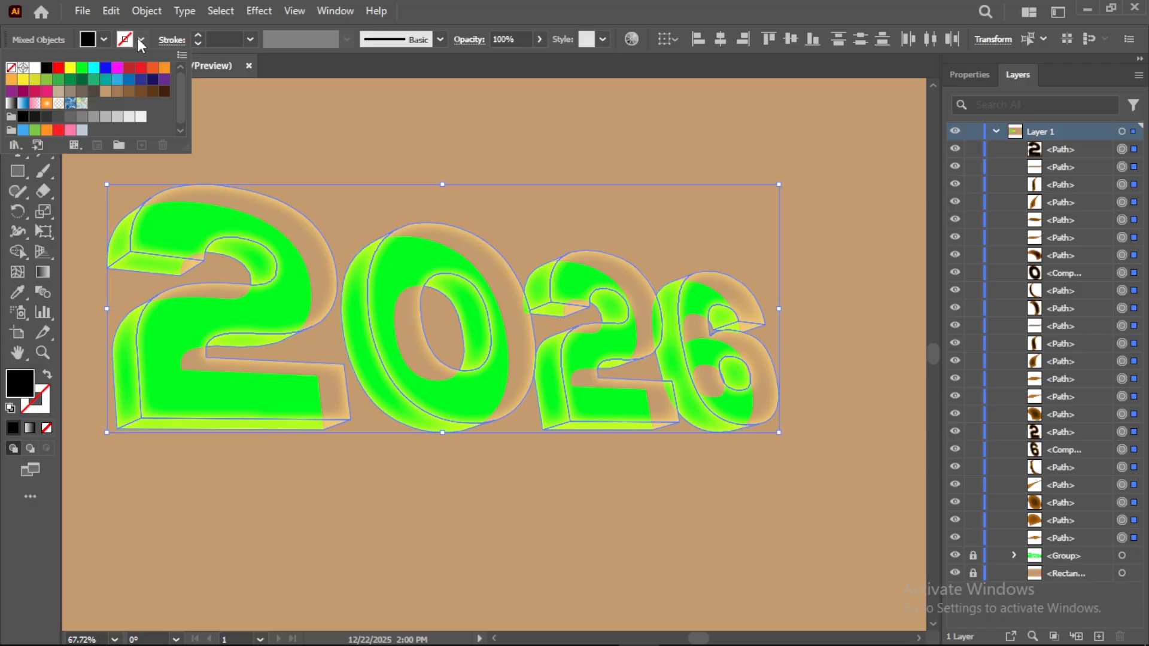
click(141, 70)
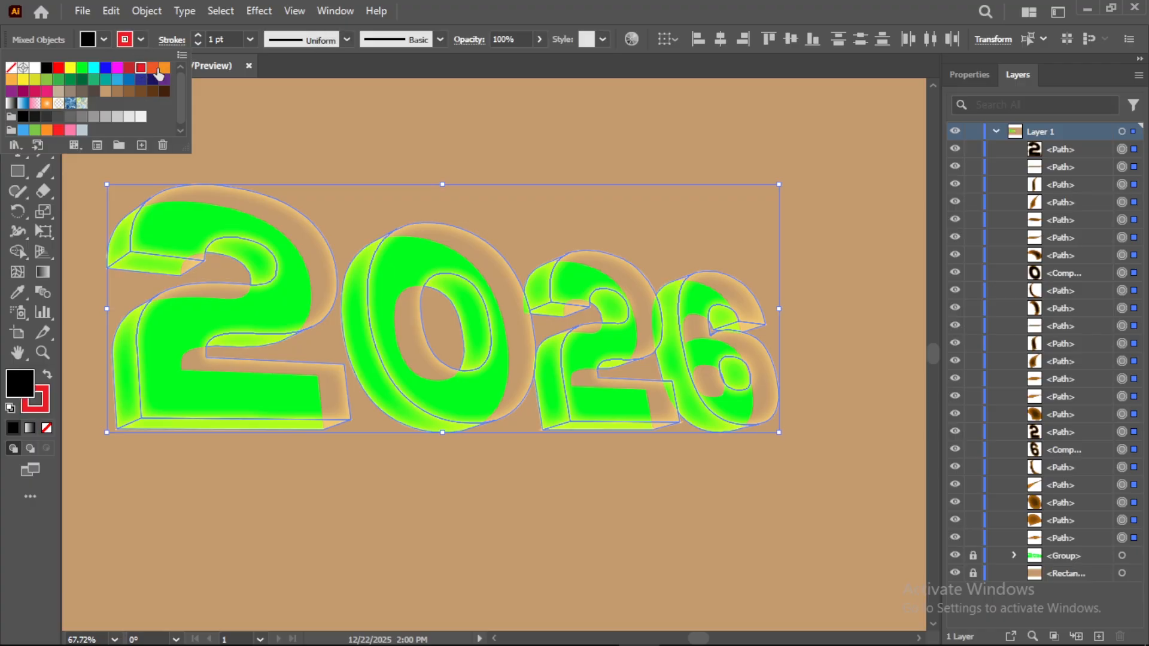
click(154, 68)
click(199, 35)
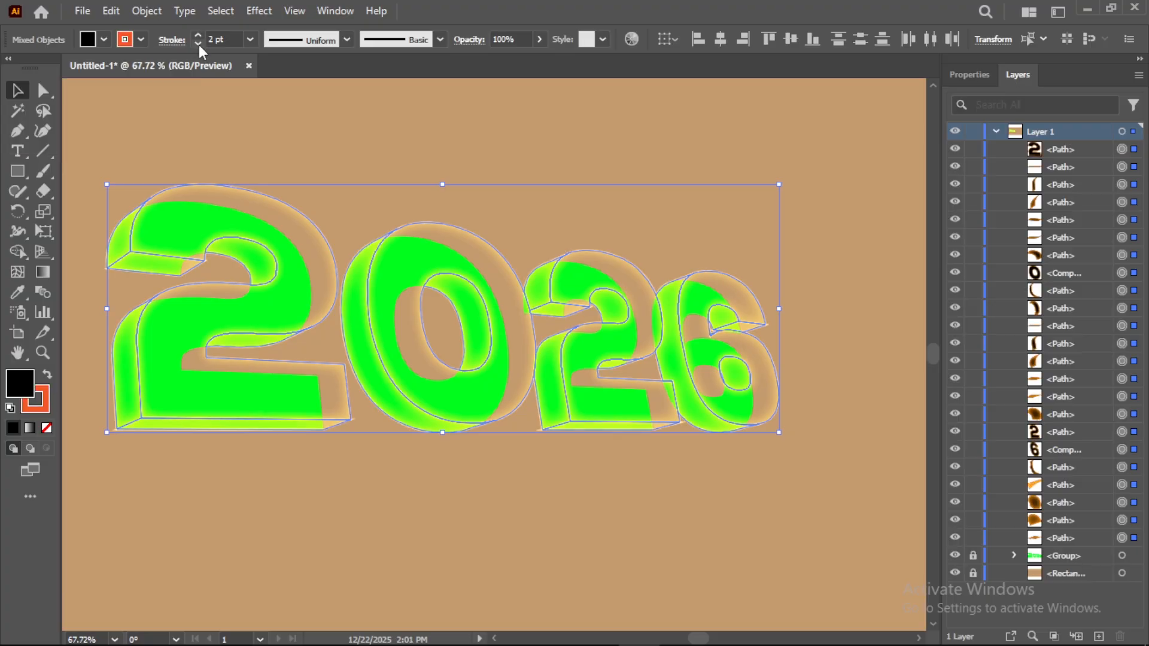
click(170, 40)
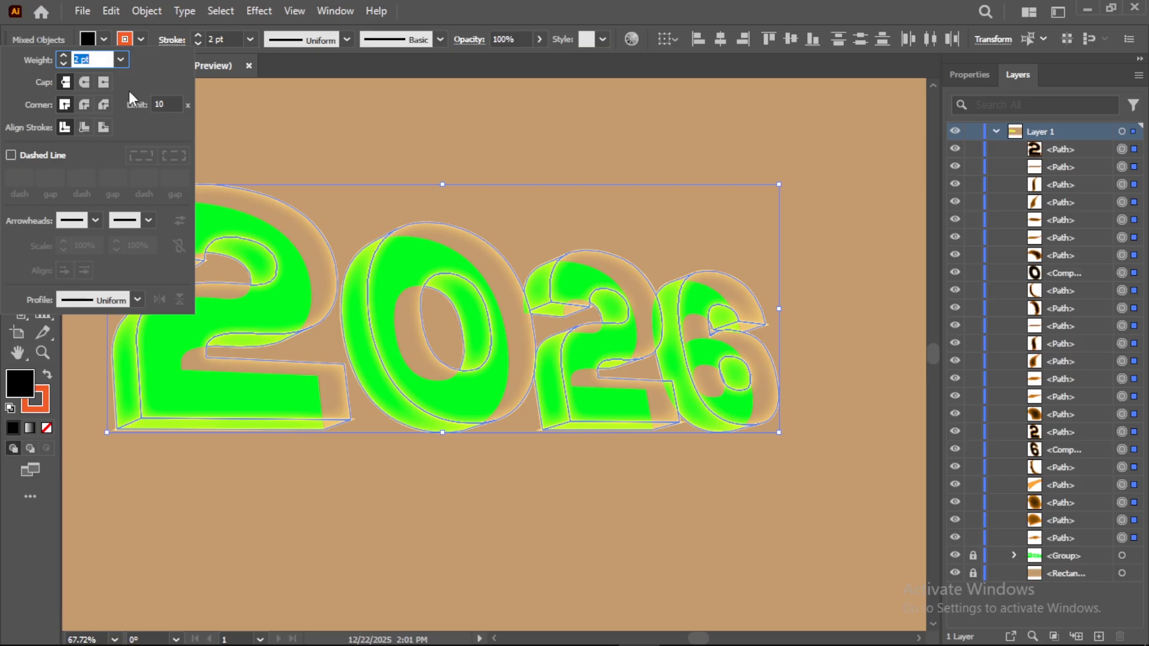
click(83, 127)
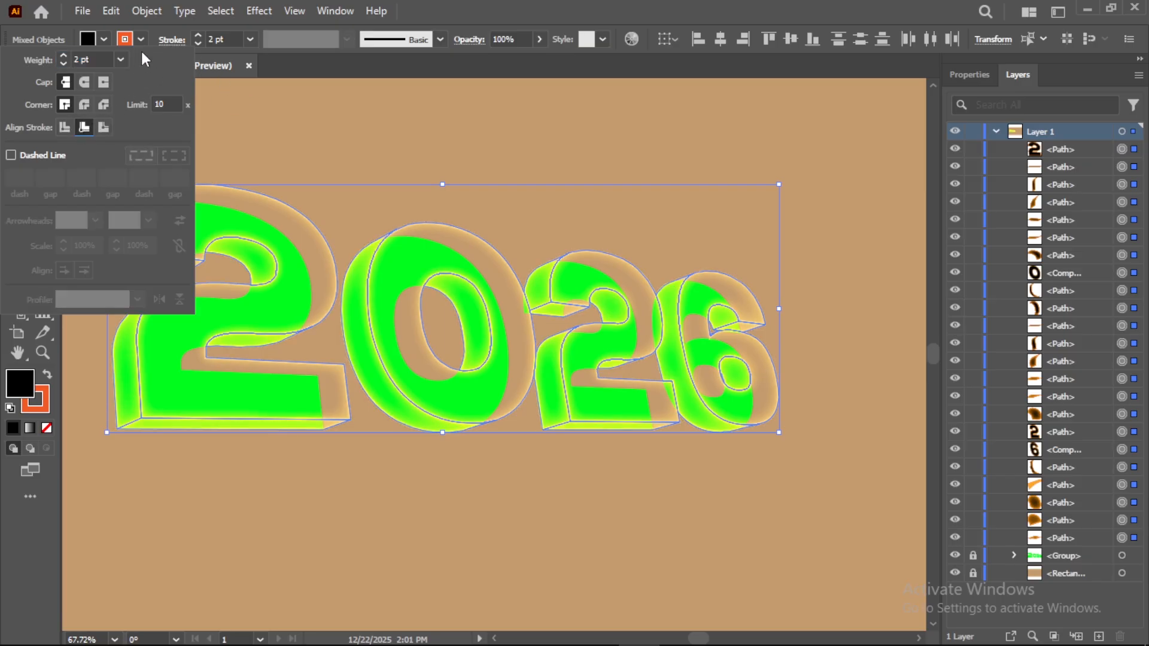
click(198, 44)
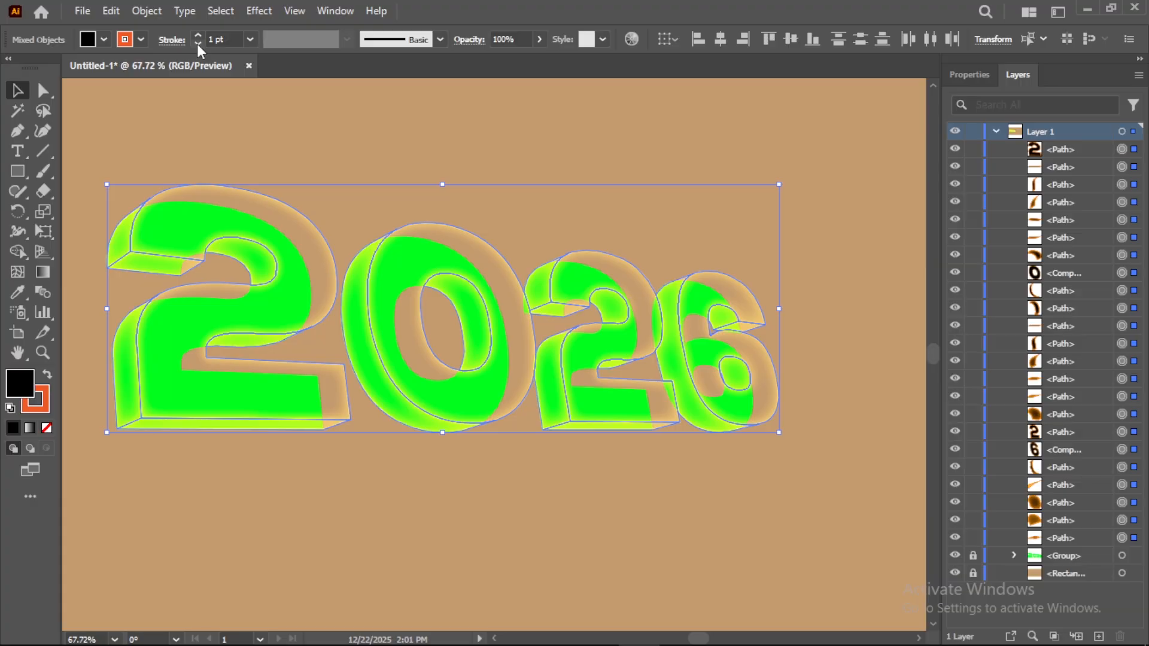
Group the glowing 2026 faces, lock and hide that group, and unlock the green 2026 group beneath.
click(150, 12)
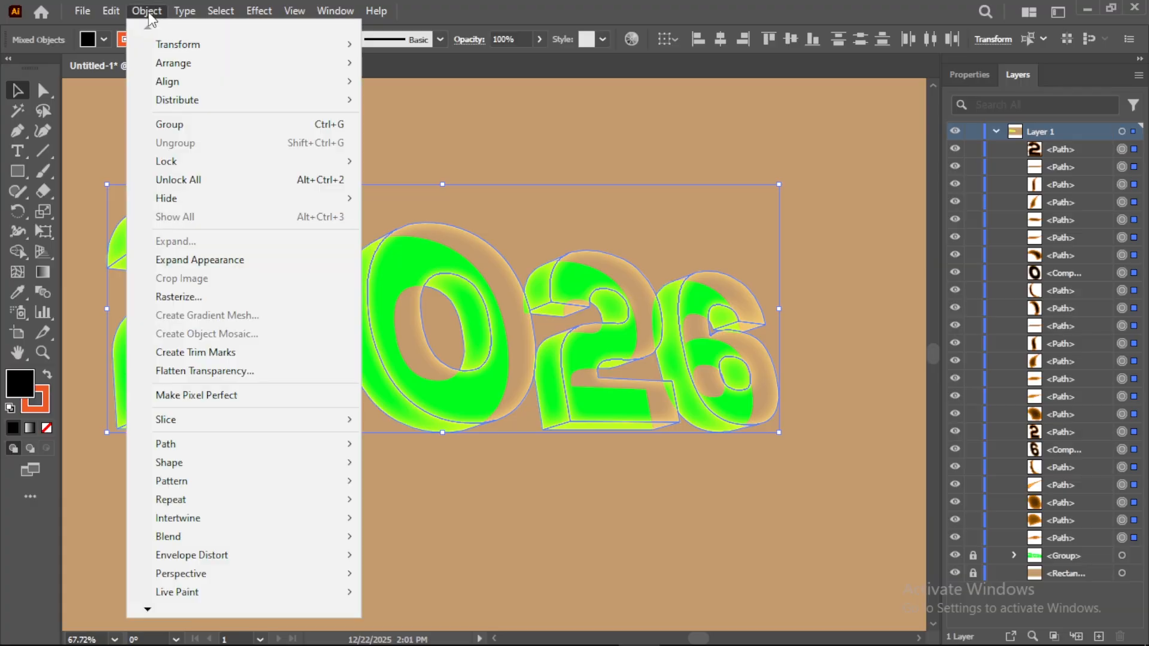
click(171, 124)
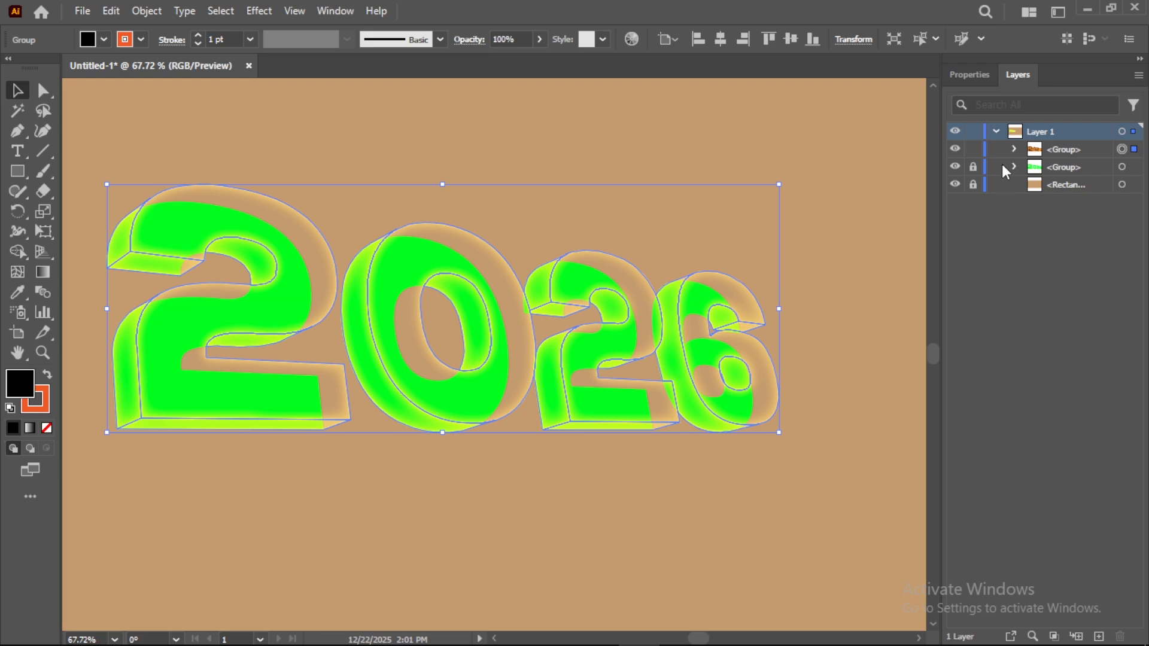
click(974, 151)
click(973, 166)
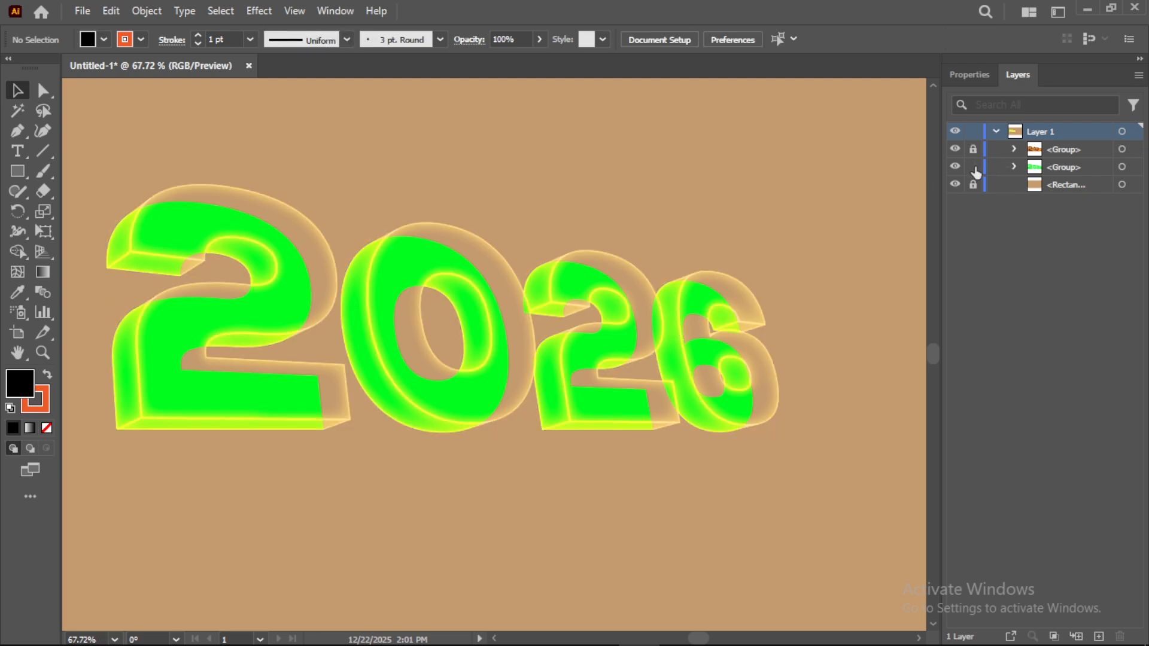
click(956, 150)
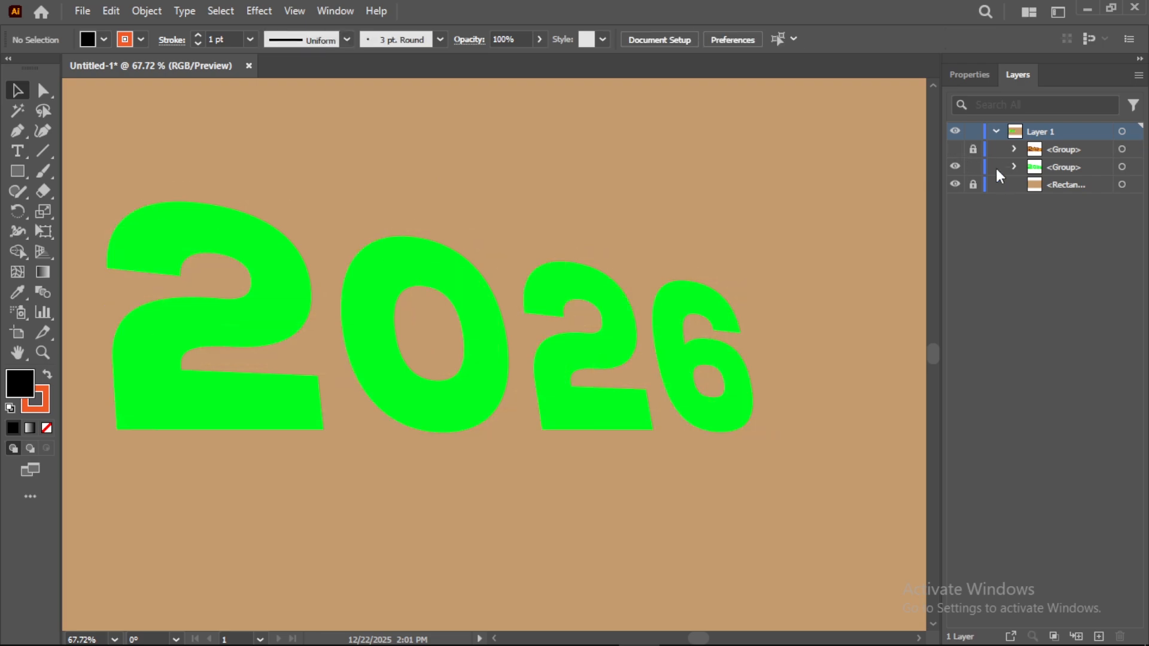
Fill the whole green 2026 group with the light-to-dark blue linear gradient swatch.
click(1122, 167)
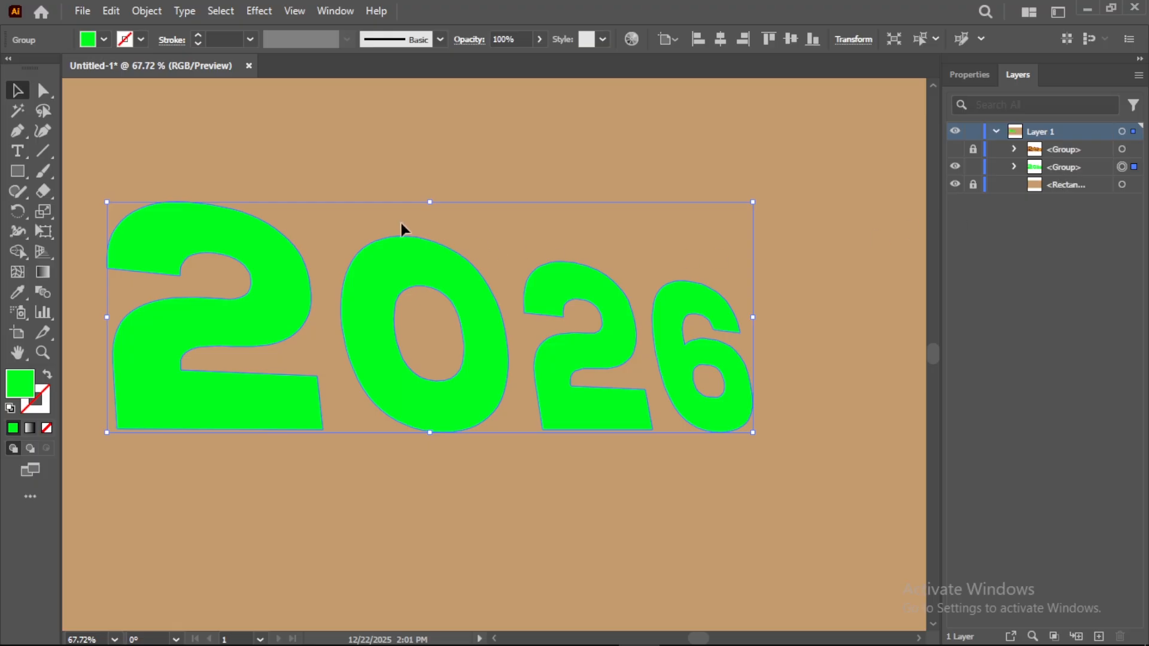
click(104, 40)
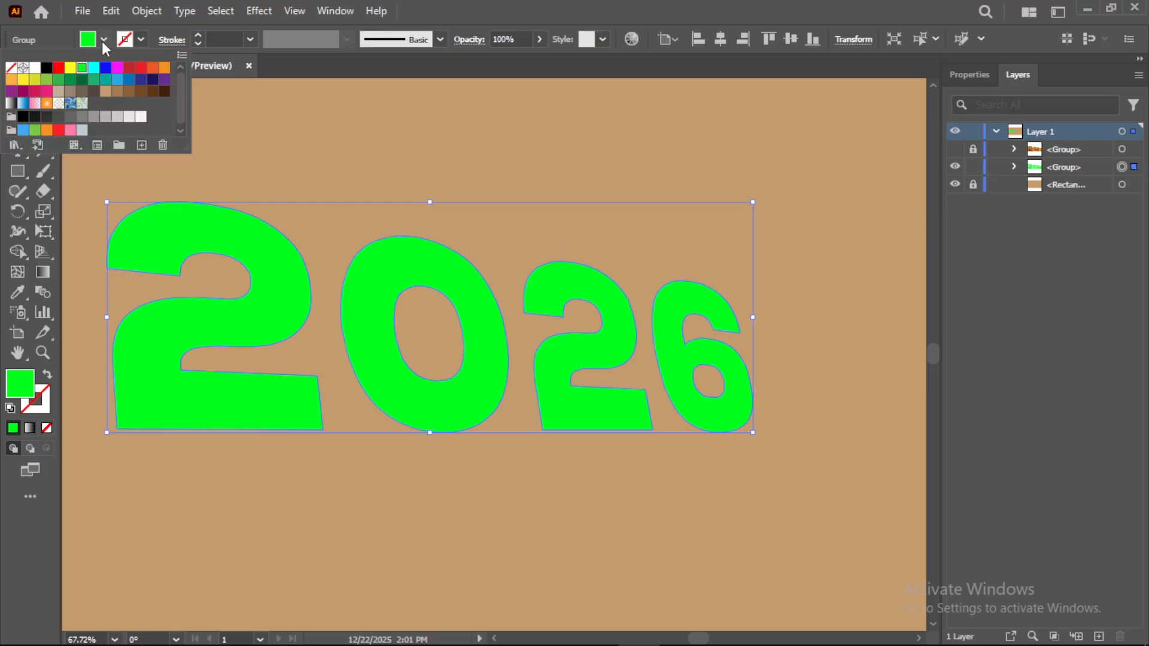
click(23, 103)
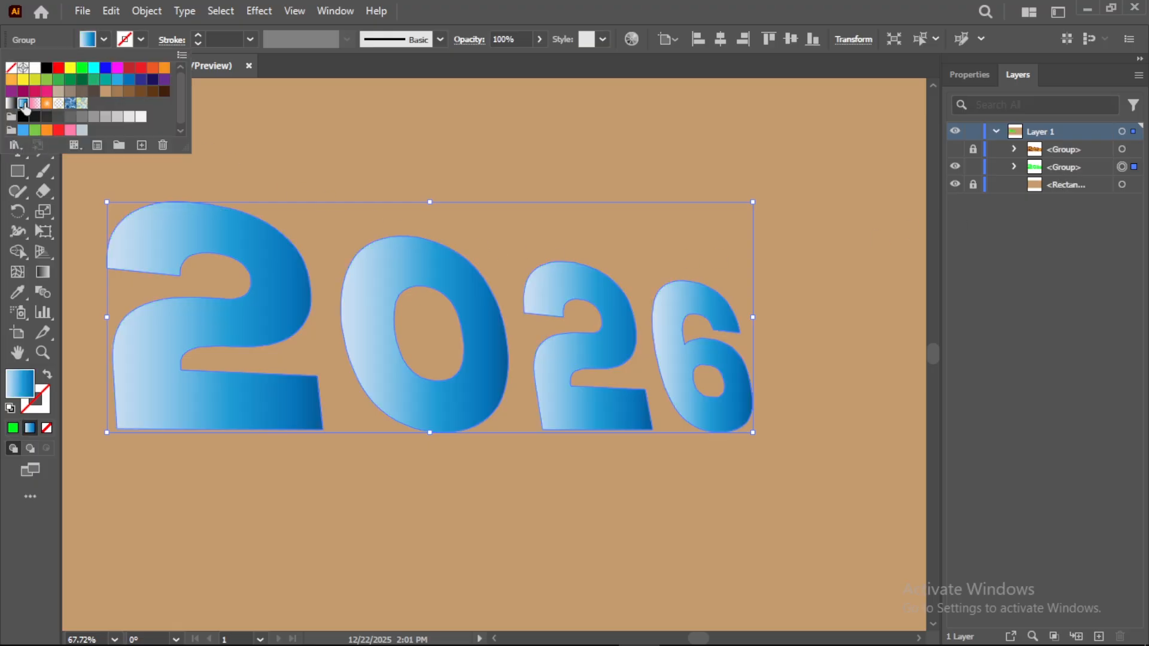
Set the blue gradient's angle to -5° on the 2026 group and return to the Selection tool.
click(43, 272)
click(44, 274)
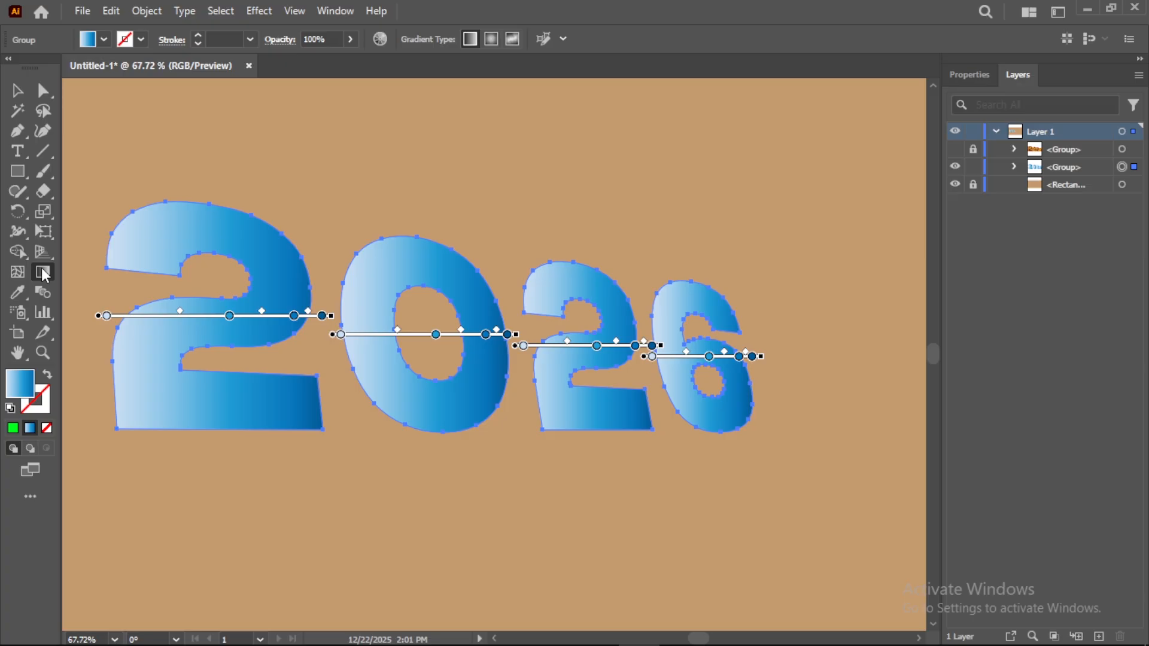
double_click(44, 273)
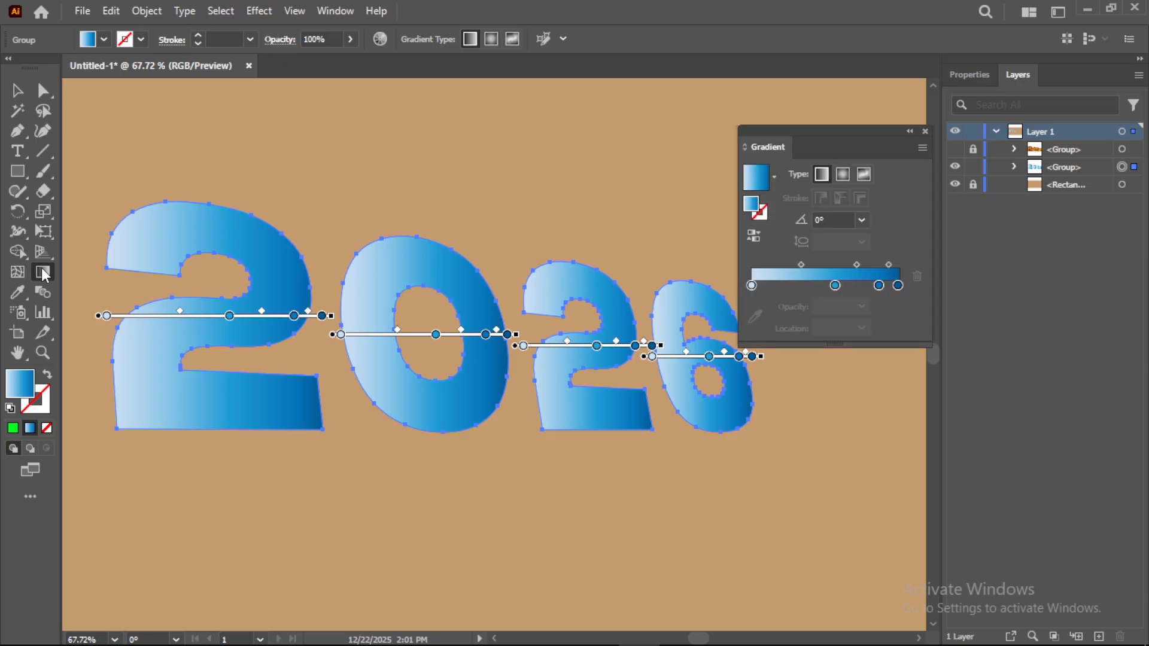
click(834, 220)
key(Down)
key(Down)
key(Down)
key(Down)
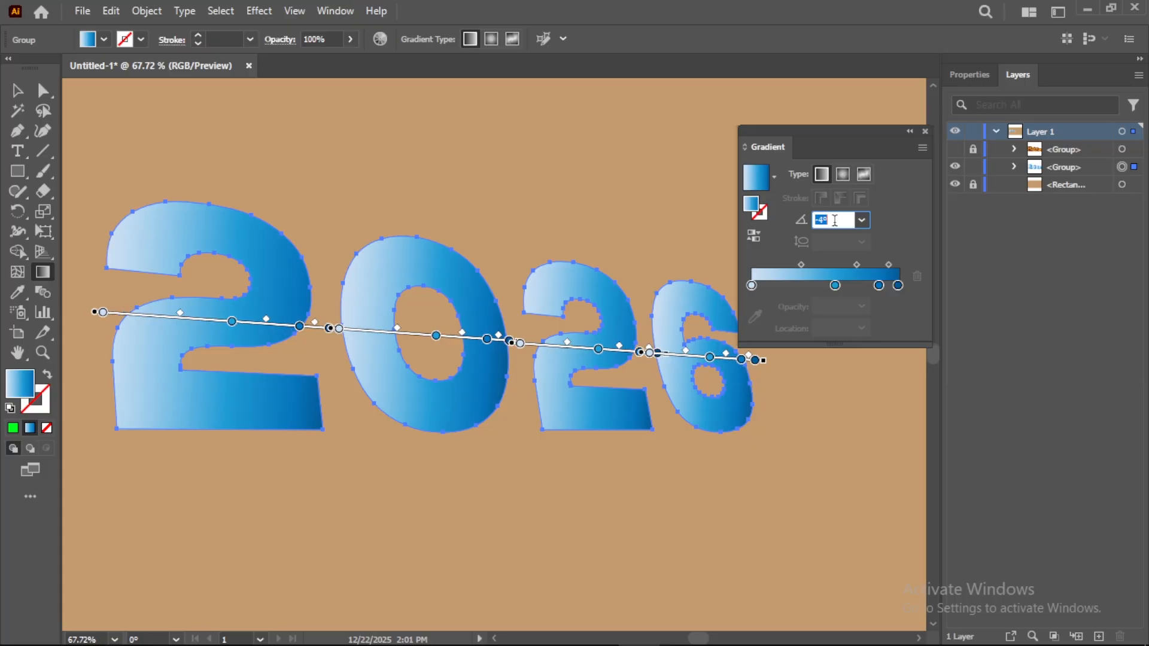
key(Down)
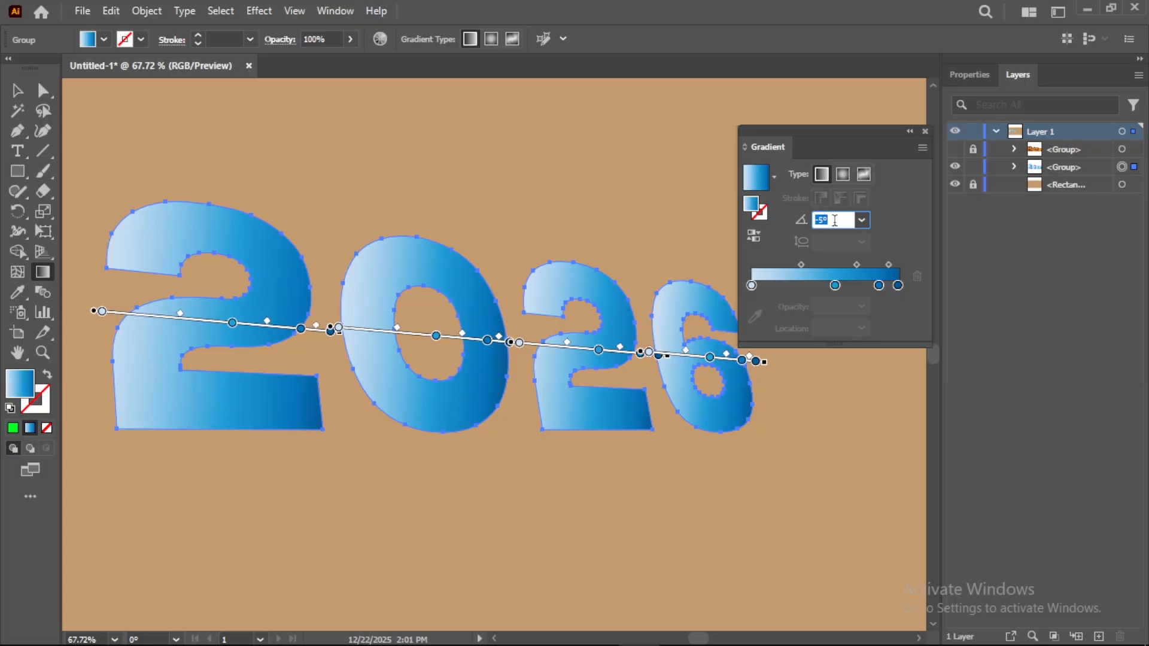
click(925, 131)
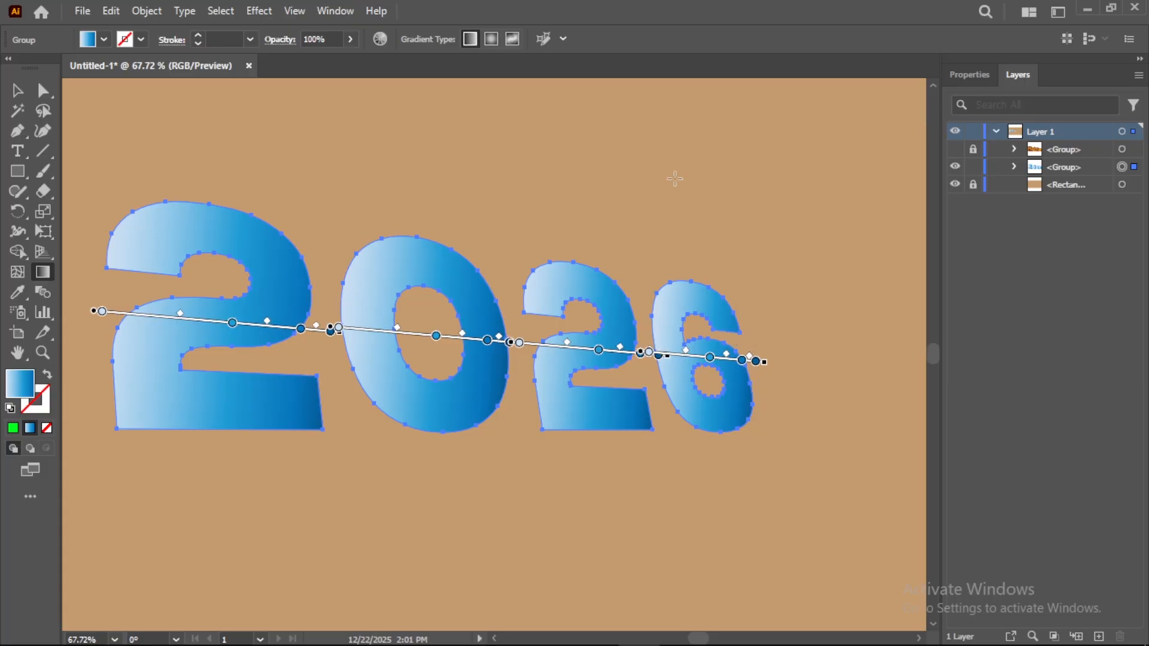
click(16, 90)
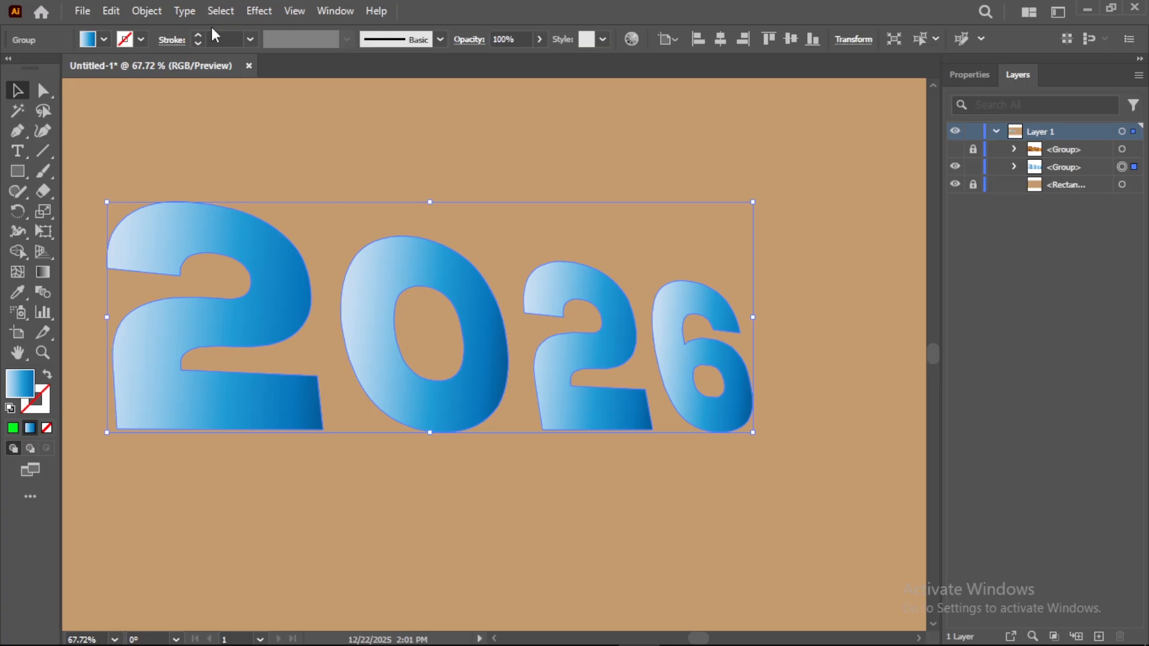
Start a Grain texture effect on the blue gradient 2026 group and set its intensity to 39.
click(259, 12)
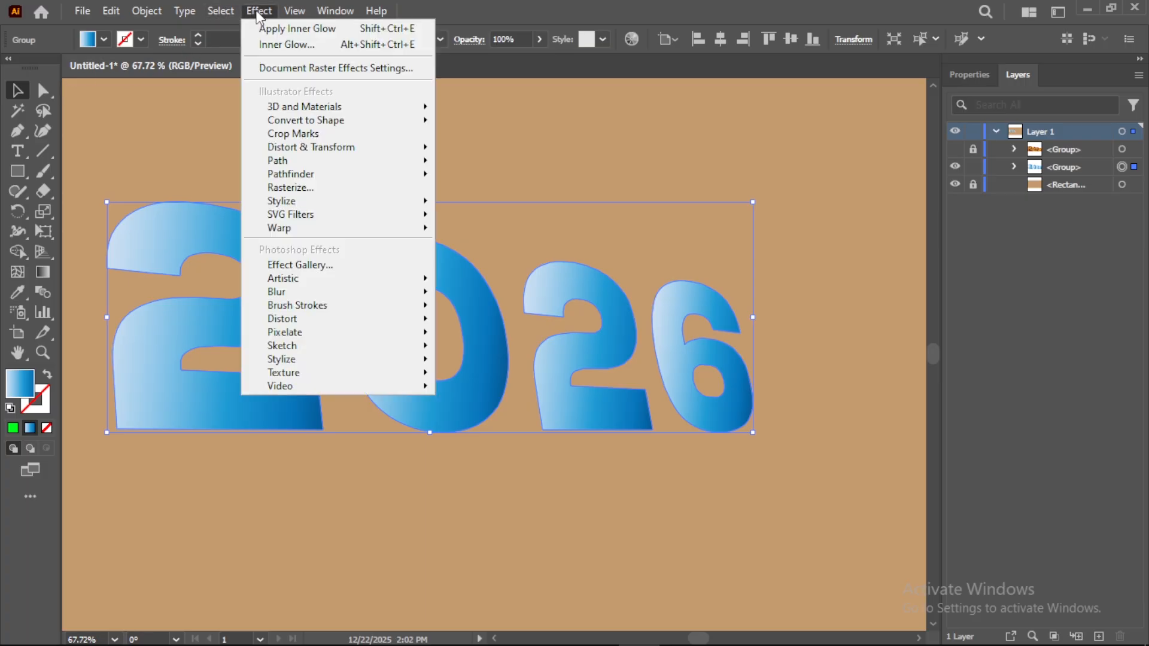
click(320, 267)
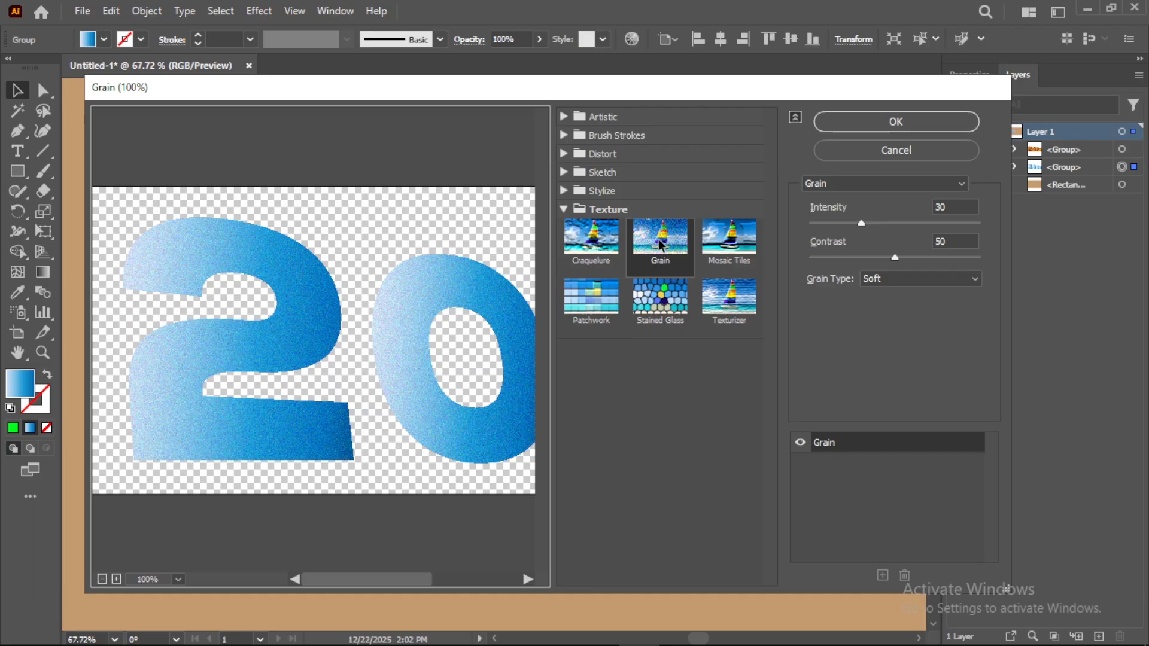
click(663, 246)
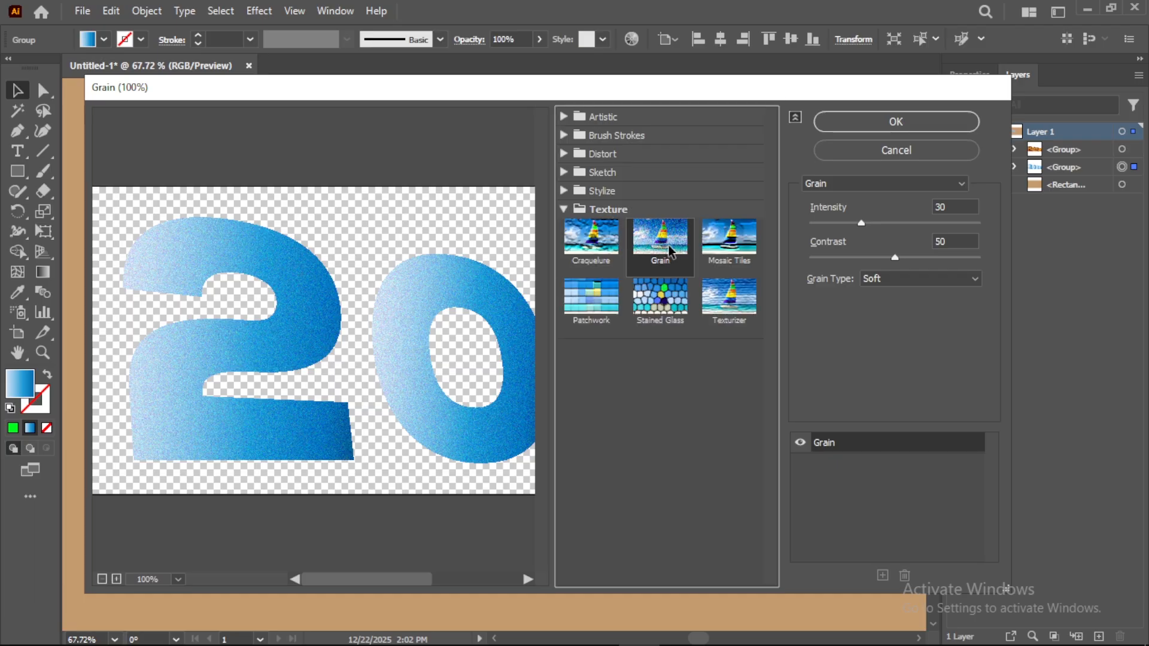
click(853, 184)
click(853, 184)
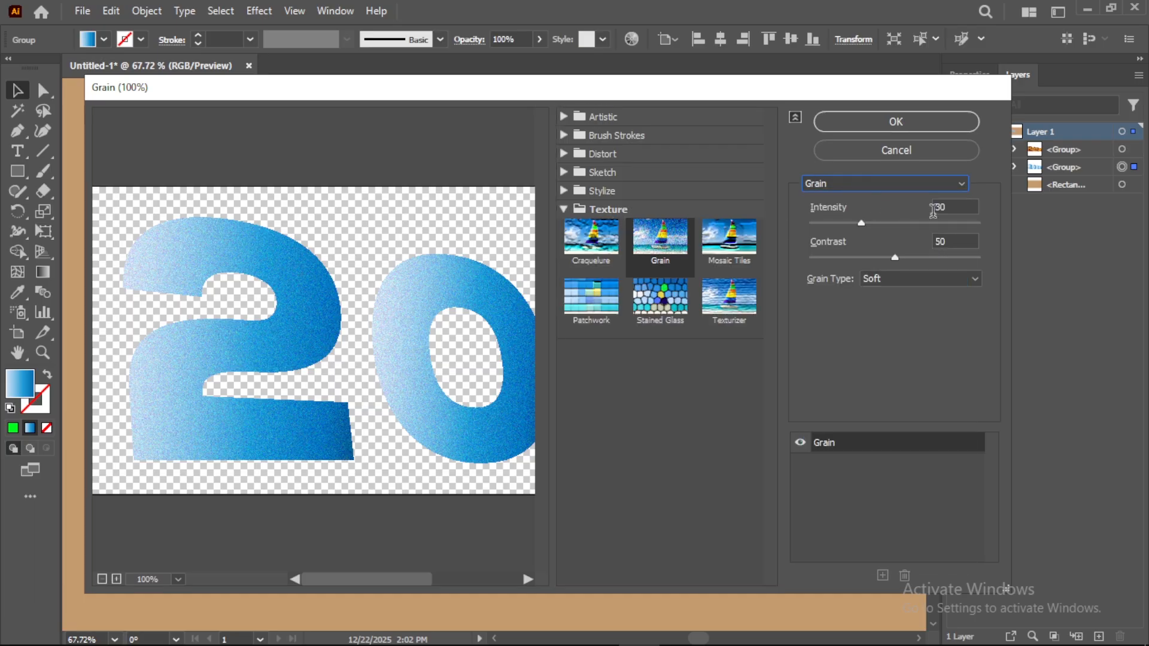
drag(861, 223, 877, 228)
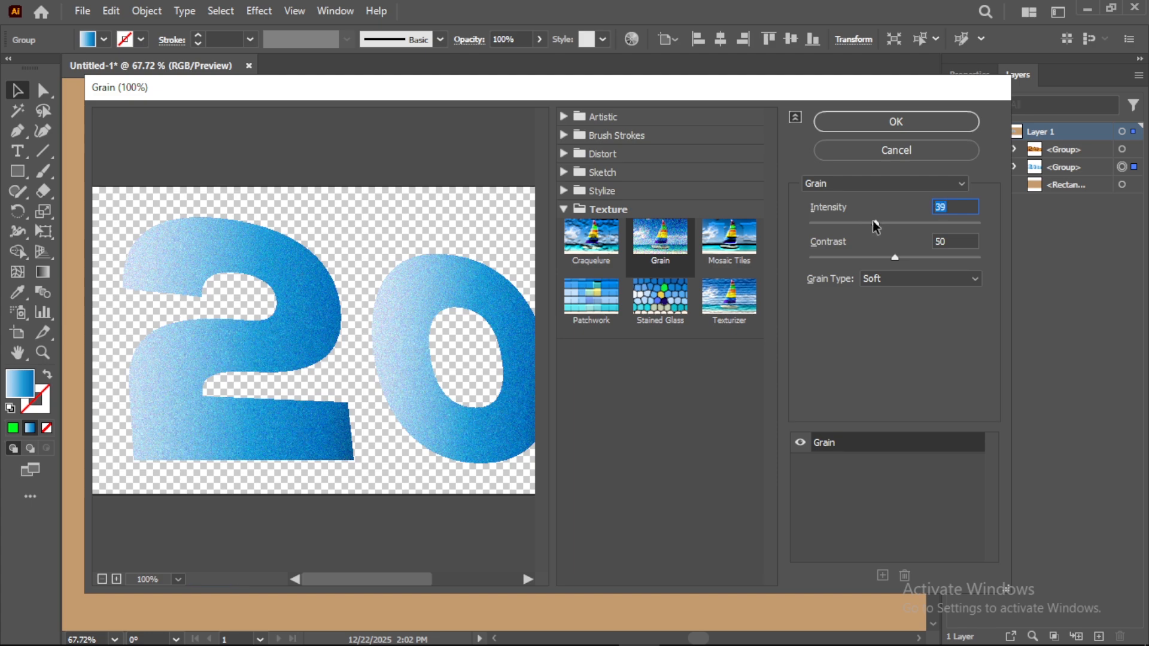
Try the Regular and Sprinkles grain types, return to Soft, and apply the Grain effect to the blue group.
click(892, 279)
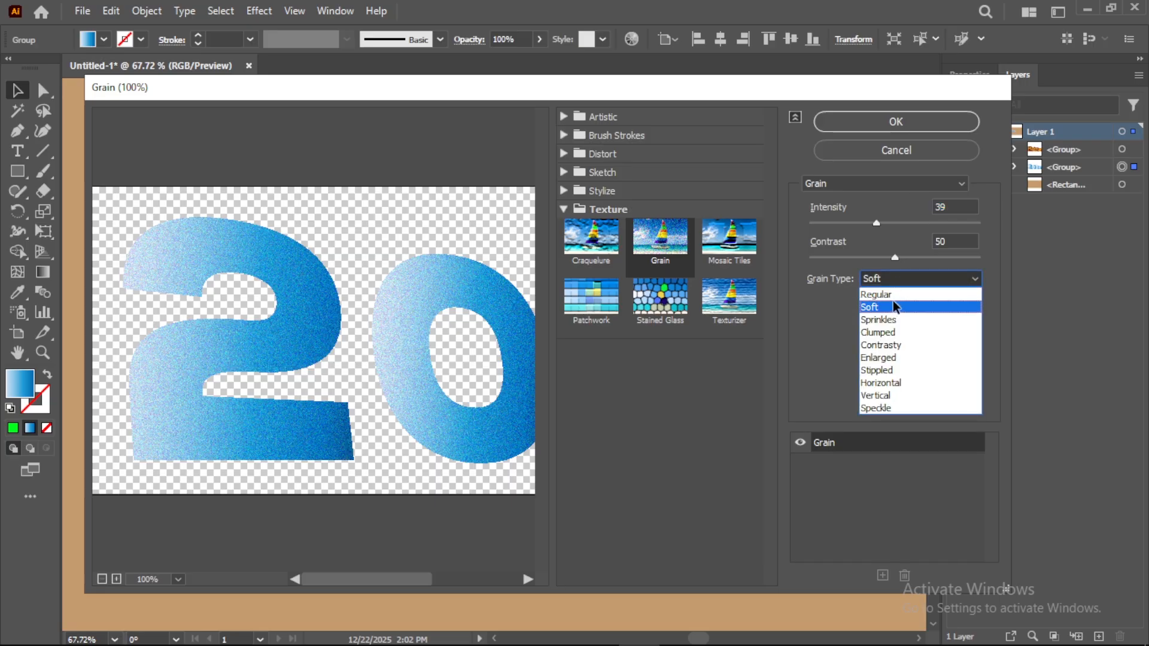
click(889, 294)
click(913, 279)
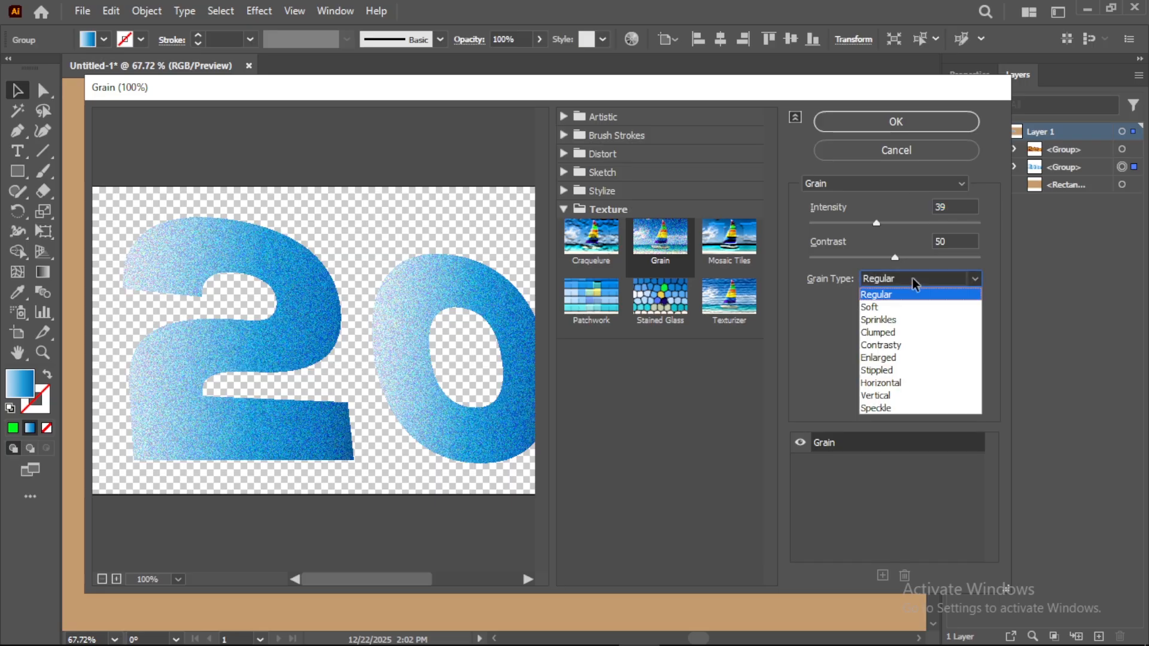
click(901, 318)
click(893, 281)
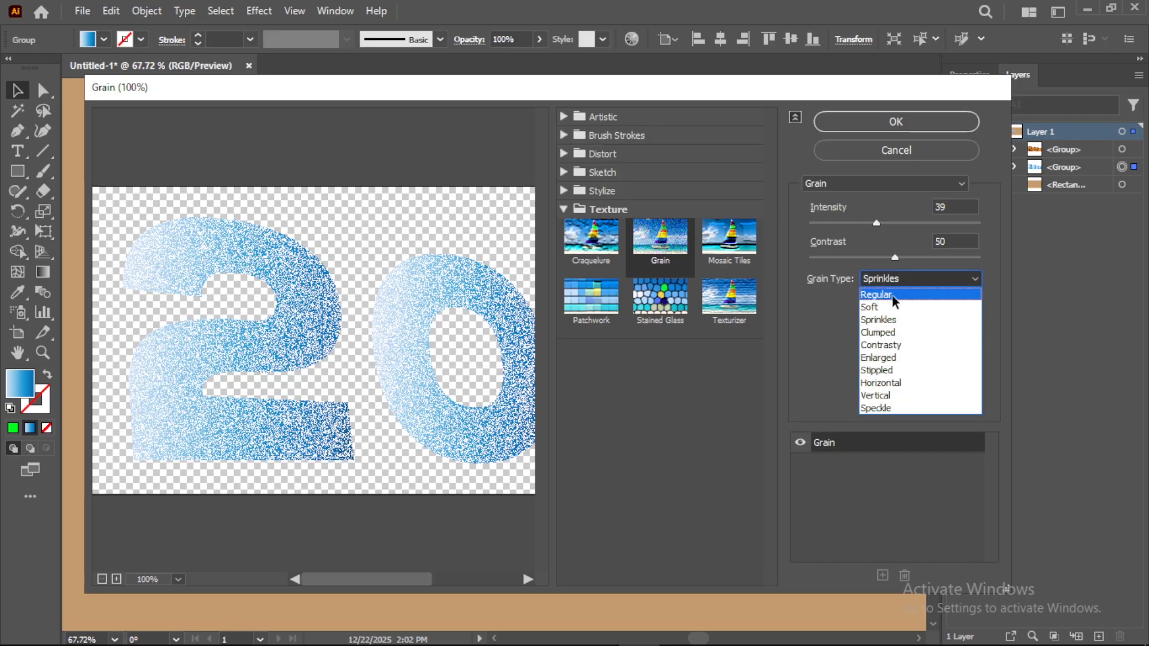
click(895, 309)
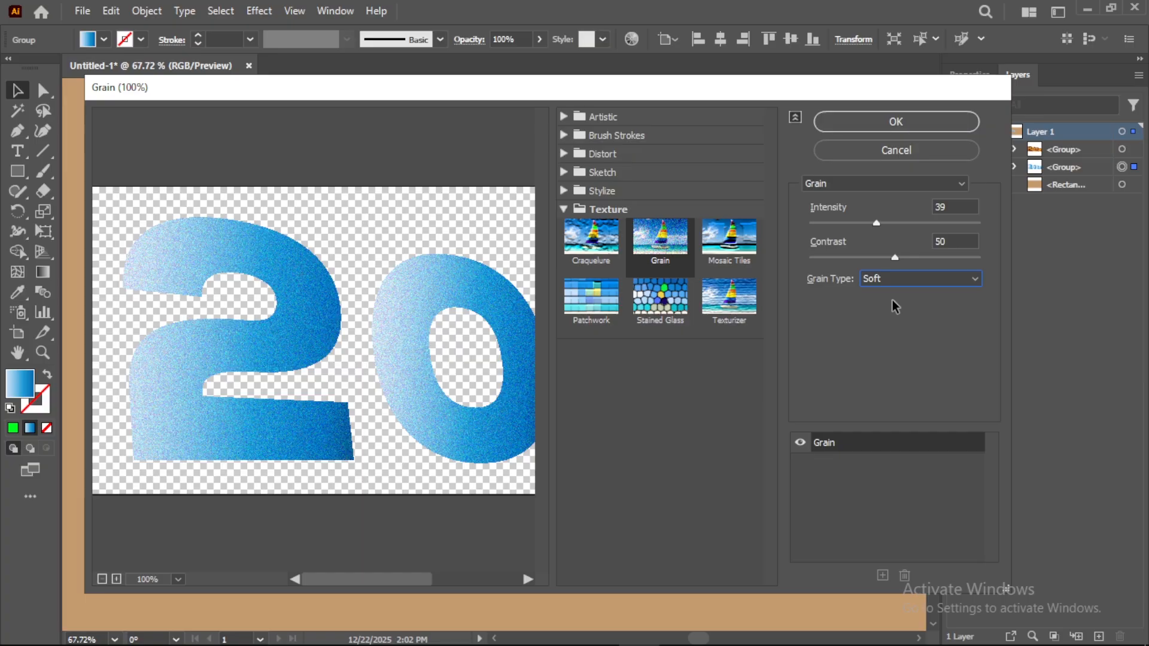
click(905, 124)
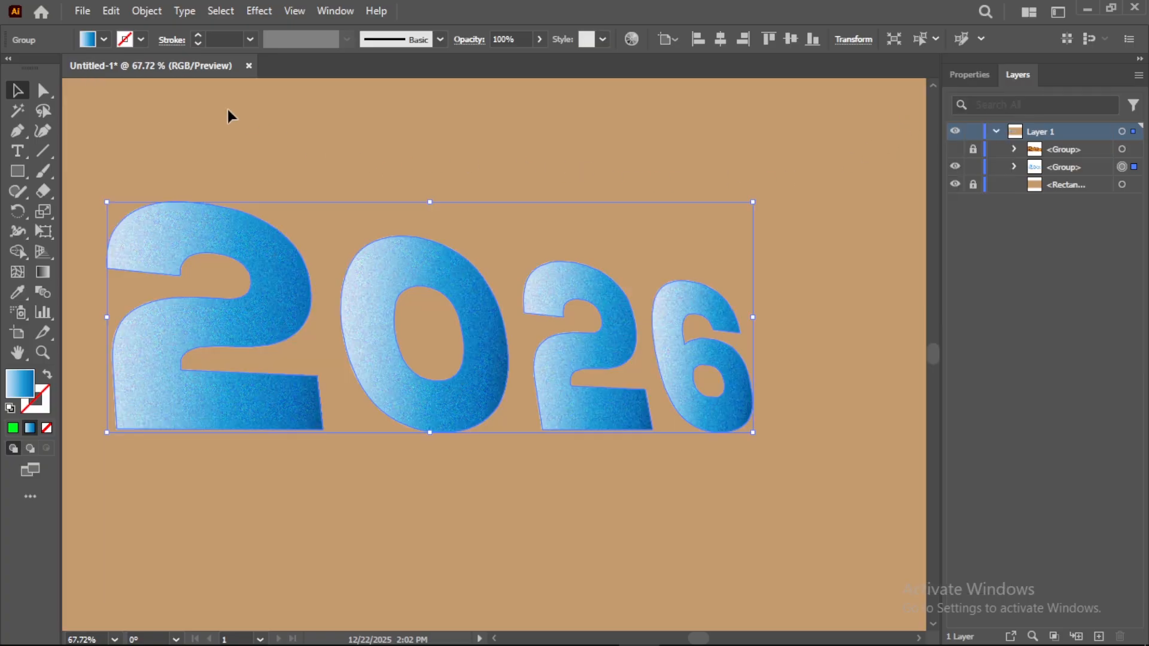
Paste a copy of the grainy blue 2026 group in front of it and remove the copy's Grain effect.
click(111, 10)
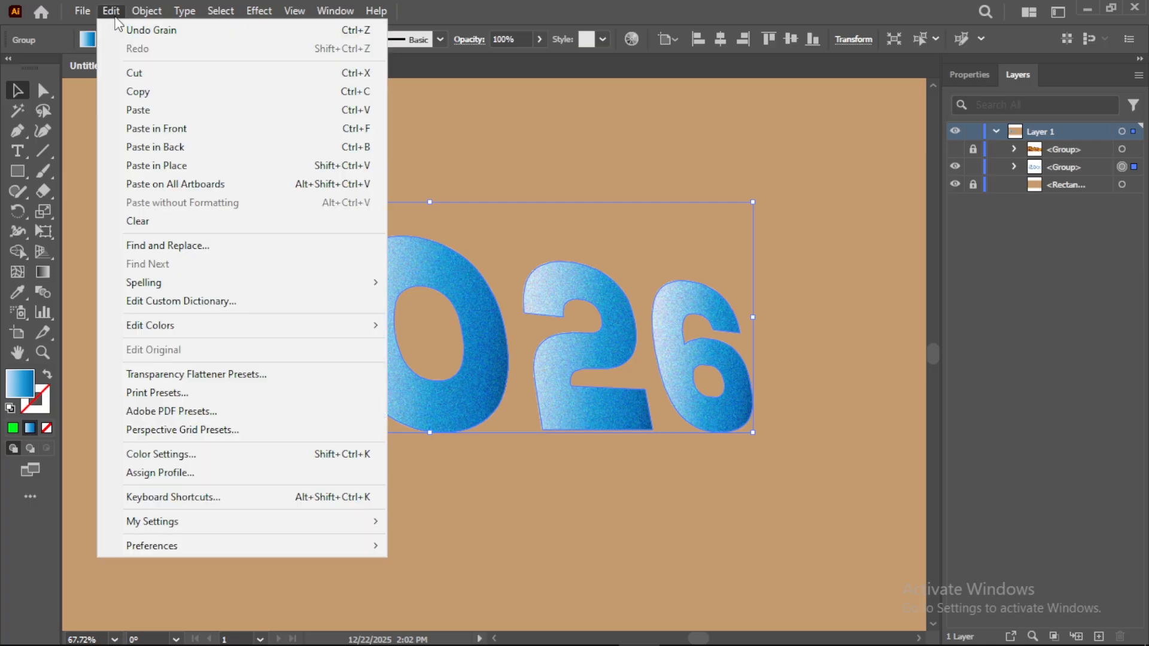
click(139, 92)
click(114, 12)
click(170, 128)
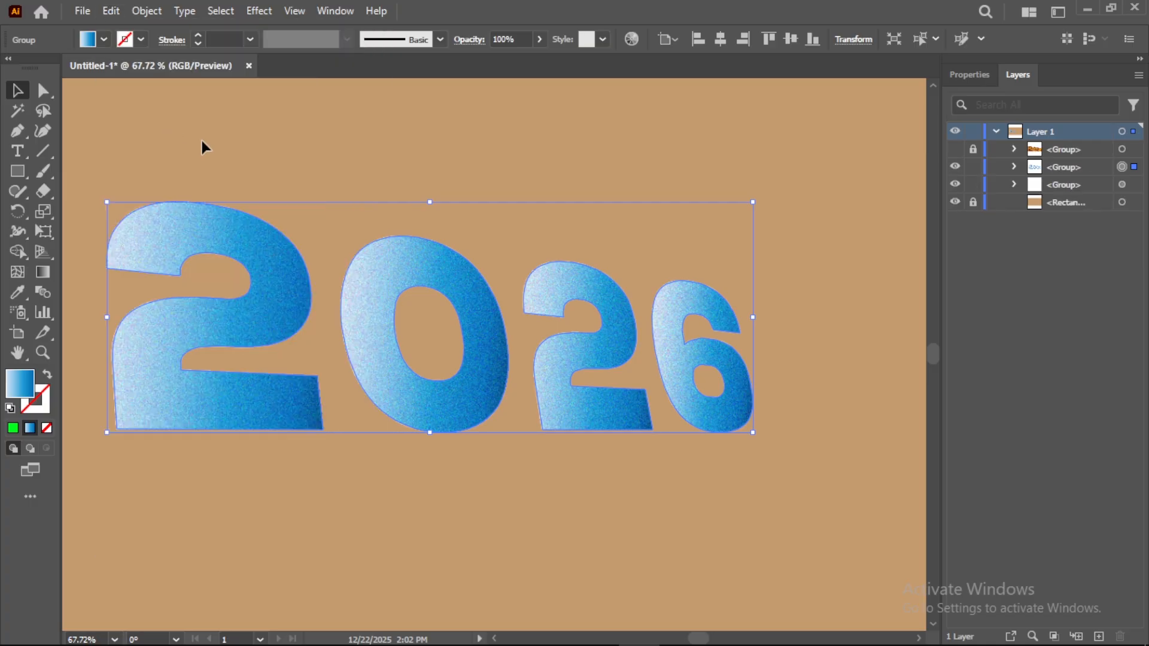
click(962, 75)
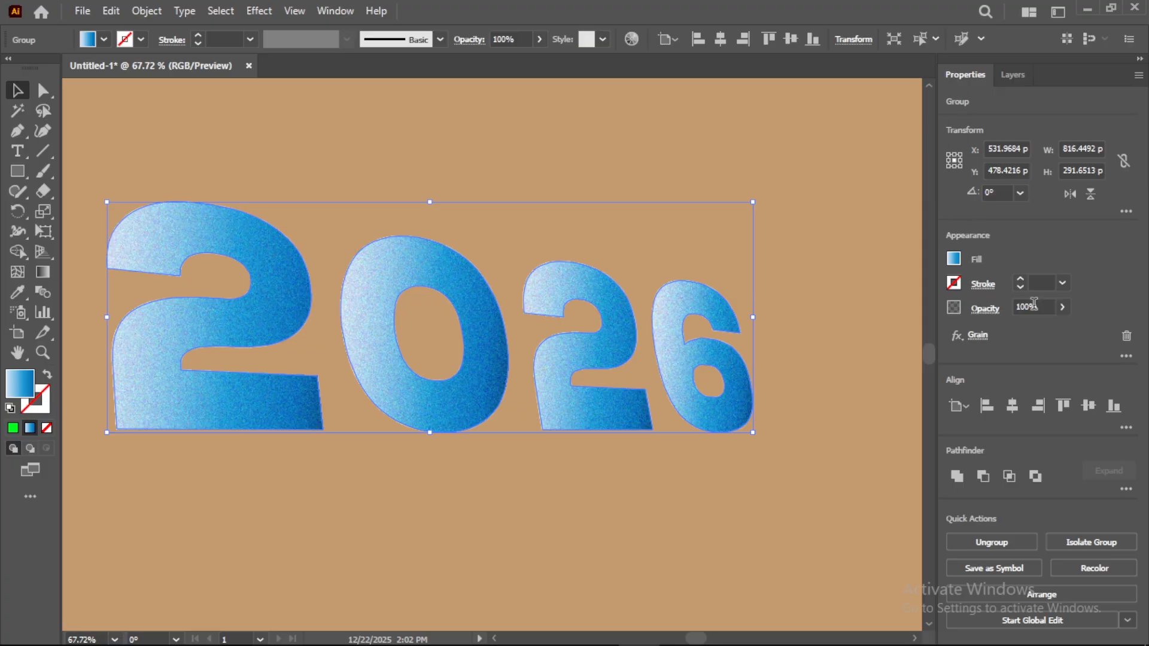
click(1127, 336)
Give the front 2026 copy no fill and a 3 pt dark brown stroke aligned to the inside.
click(103, 42)
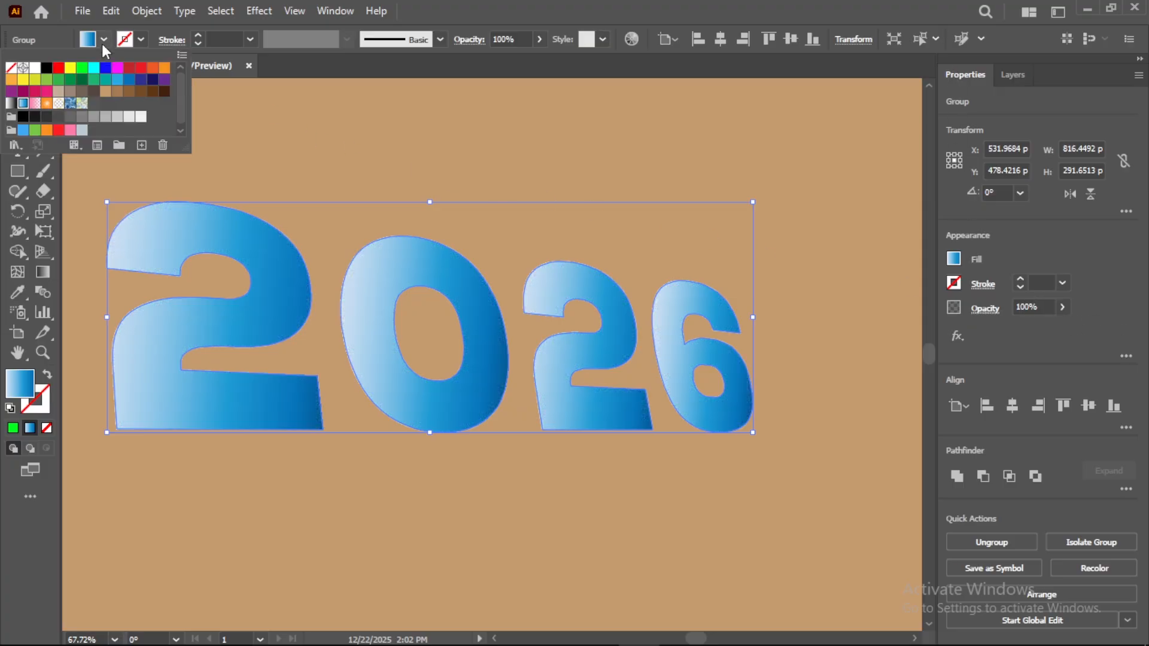
click(11, 68)
click(141, 38)
click(141, 38)
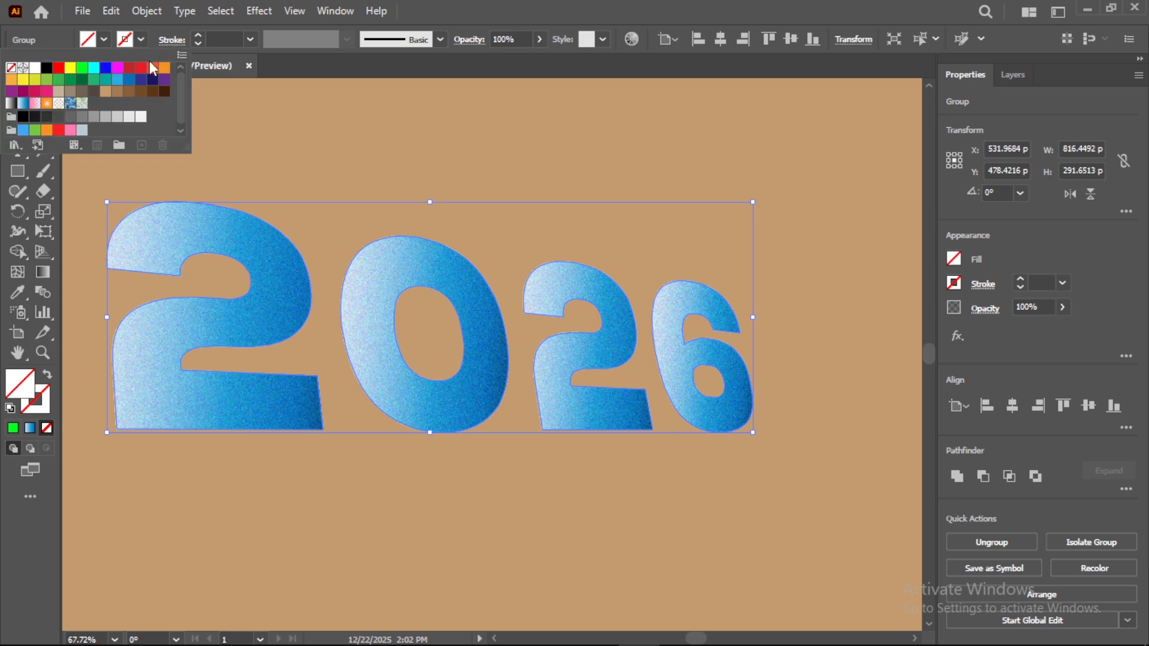
click(164, 91)
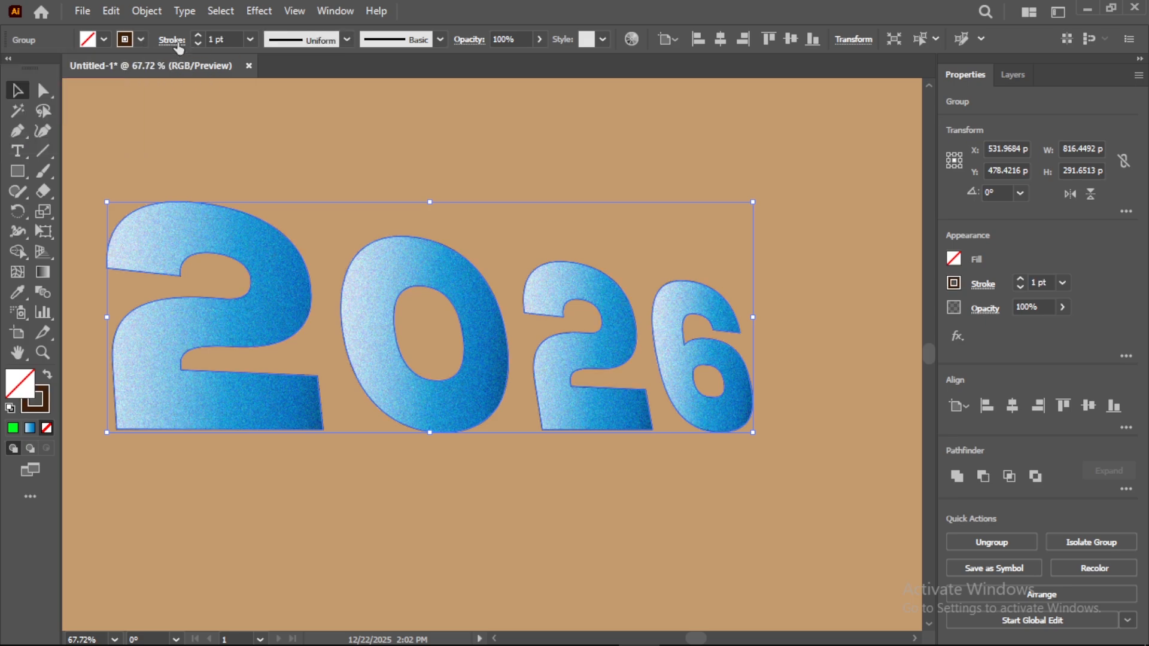
click(175, 41)
click(86, 124)
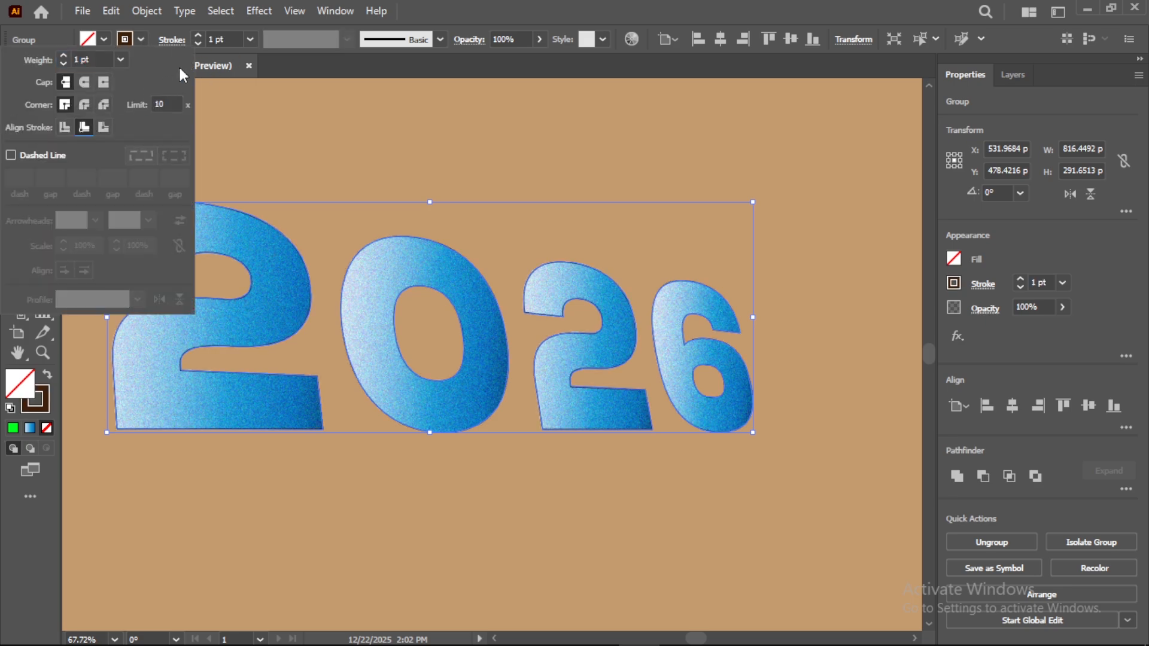
click(198, 34)
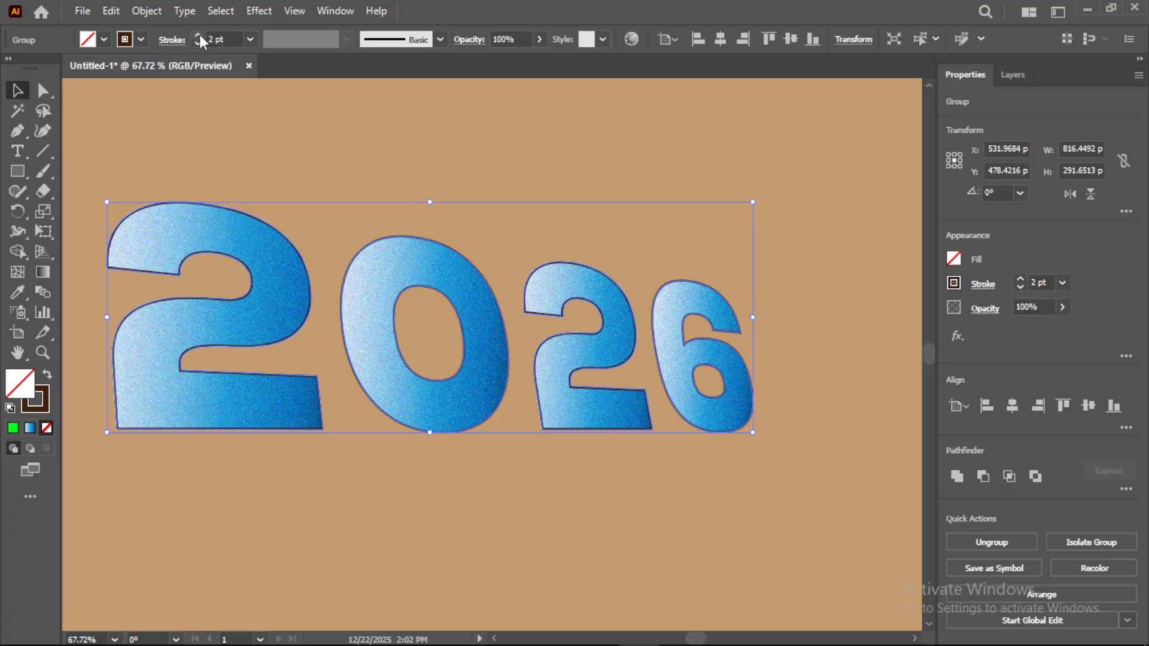
click(199, 34)
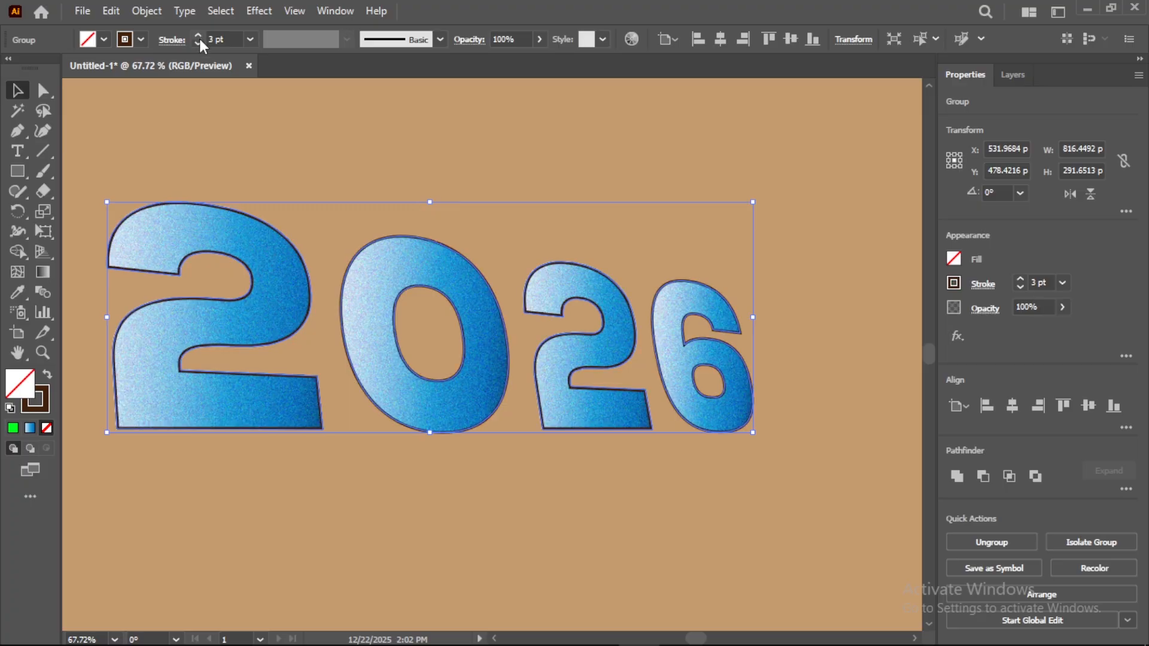
click(207, 126)
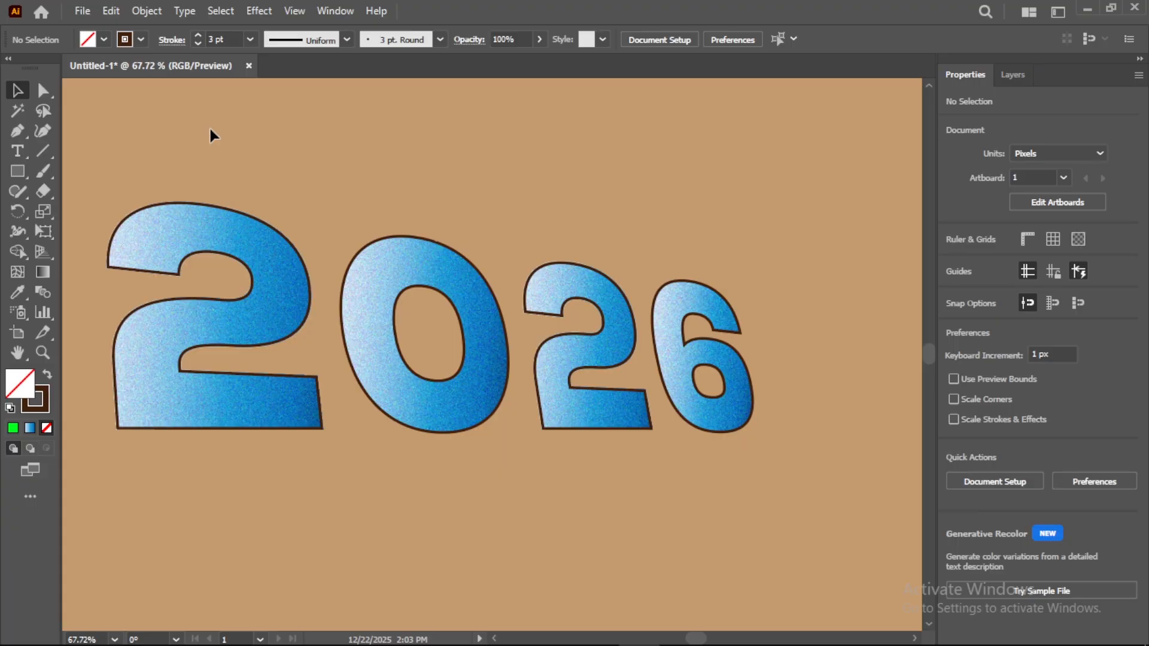
Paste a copy of the grainy blue 2026 group behind it and remove the Grain effect from that back copy.
click(1012, 75)
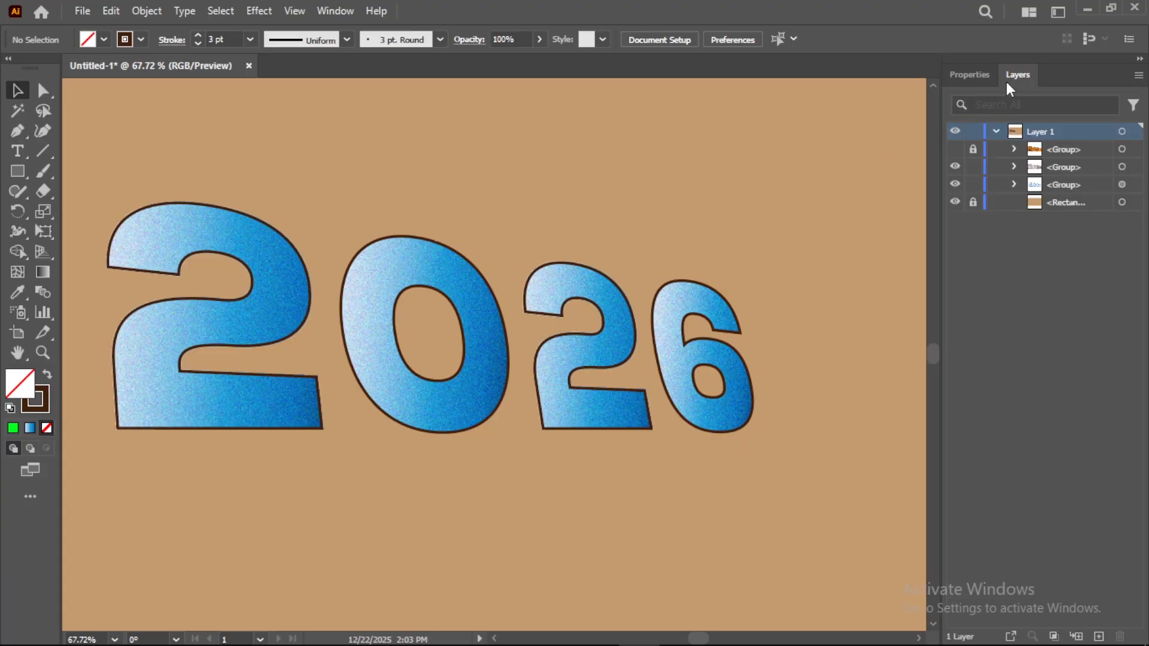
click(1122, 185)
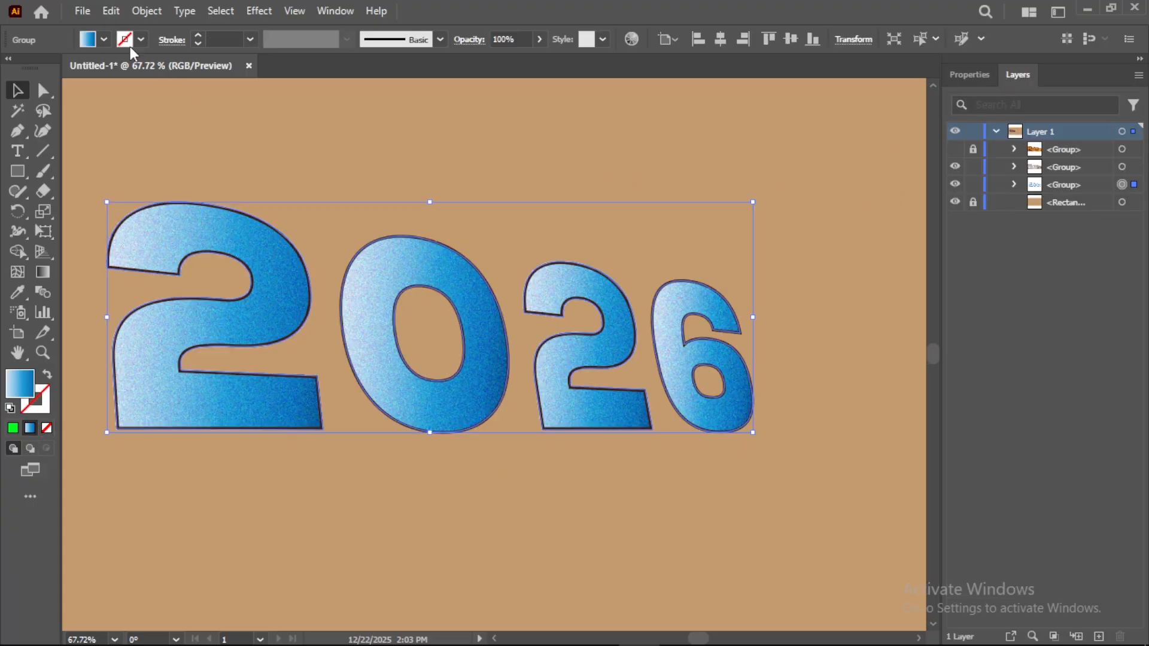
click(111, 11)
click(138, 92)
click(113, 14)
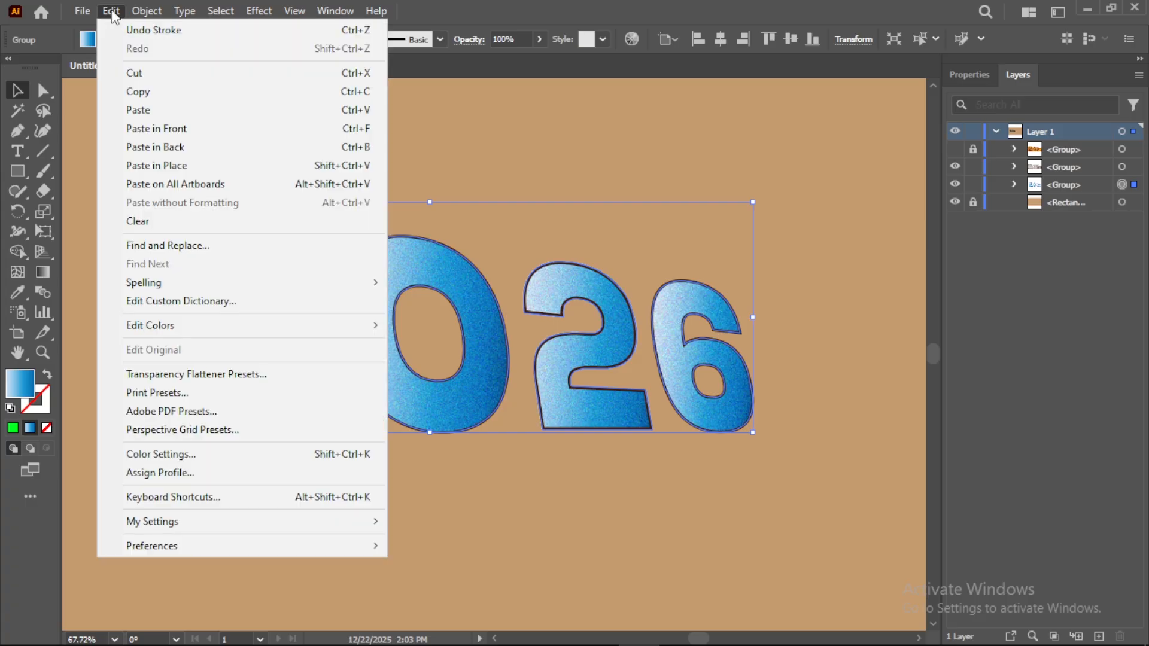
click(167, 149)
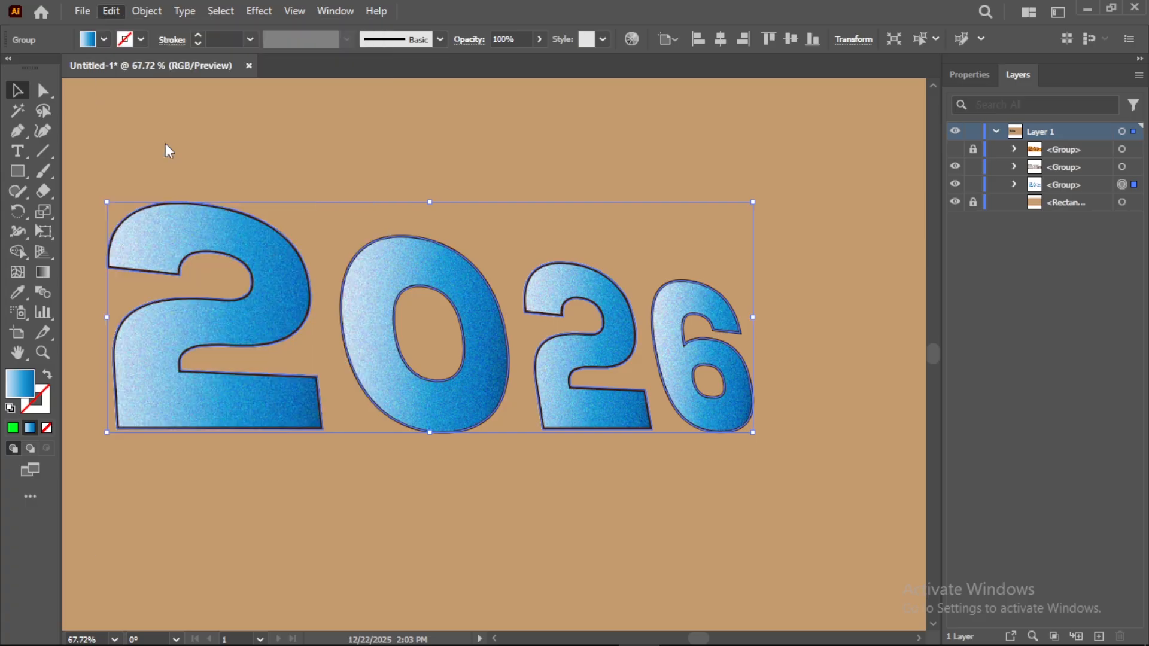
click(959, 80)
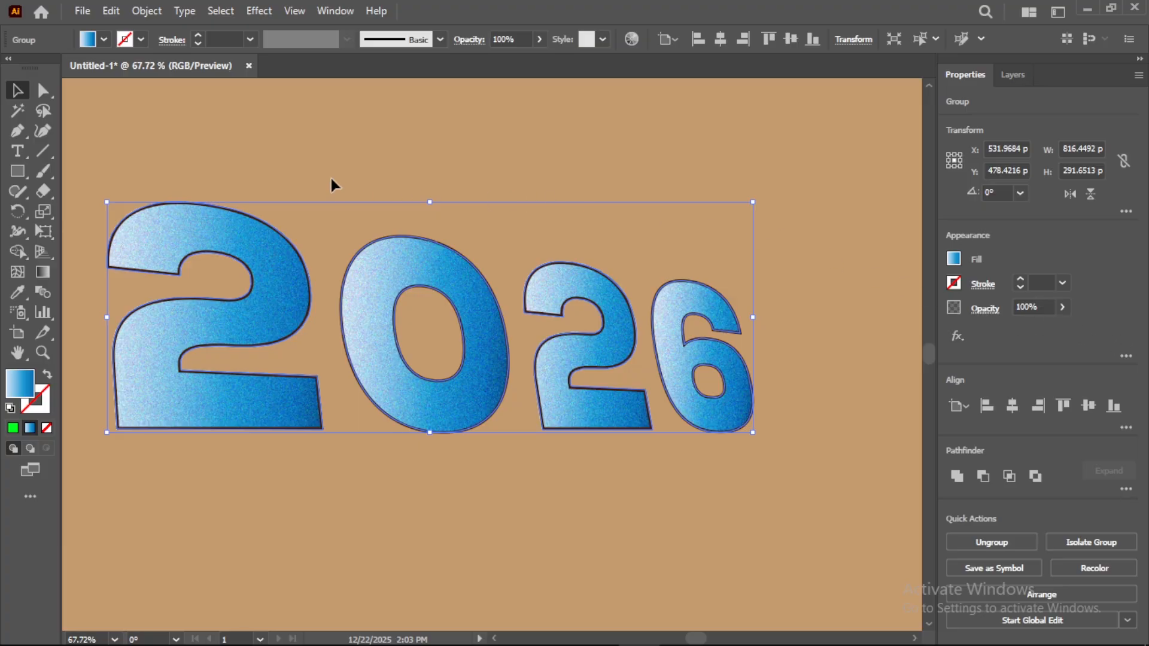
click(1019, 75)
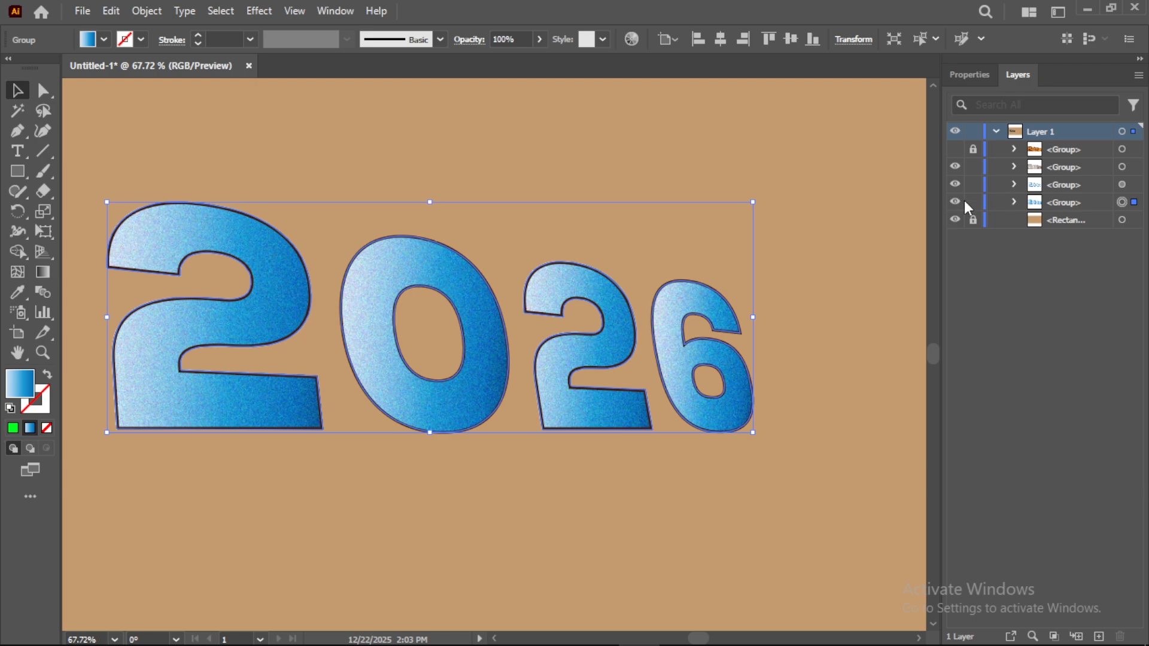
Unhide the glowing 2026 faces group and clear the selection.
click(955, 149)
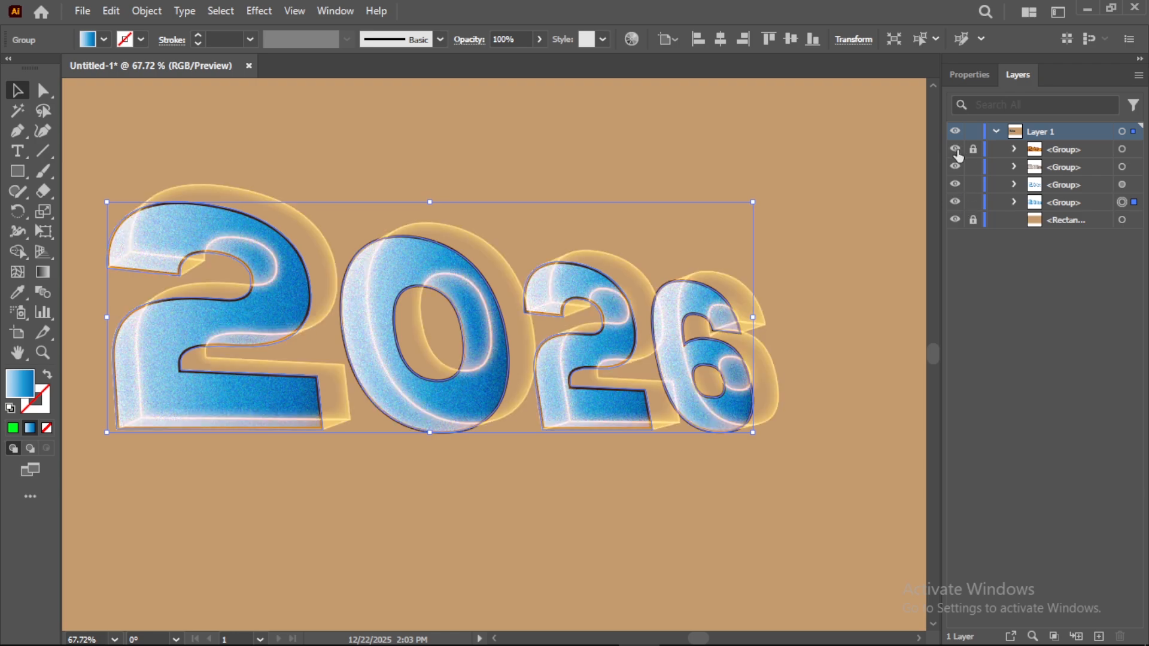
click(405, 149)
drag(258, 332, 404, 290)
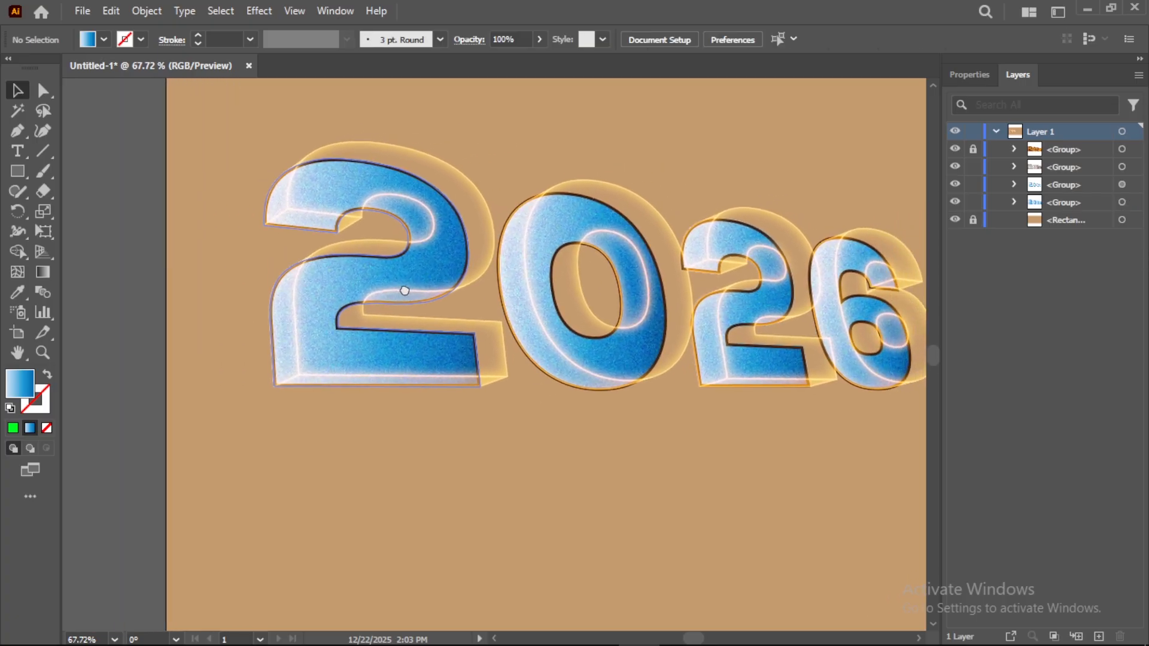
Show the rulers and add a guide rotated to run diagonally along the extrusion edge at the first 2's lower corner.
key(ctrl+r)
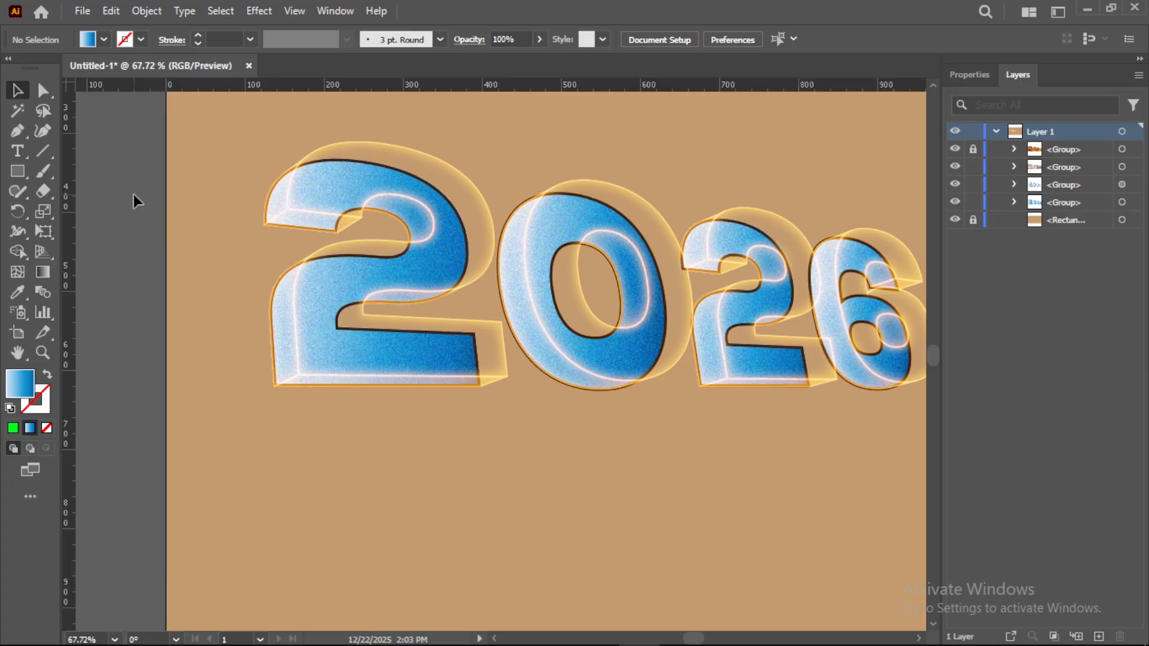
drag(181, 251, 297, 371)
click(16, 212)
click(299, 375)
drag(298, 418, 267, 390)
click(17, 91)
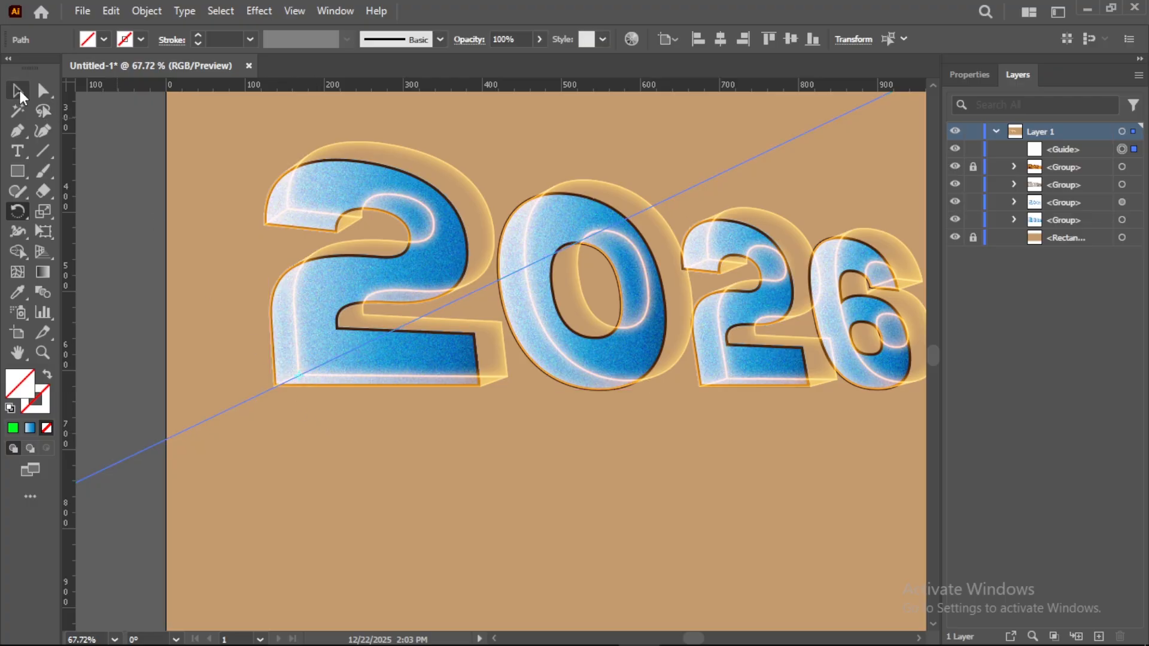
click(812, 498)
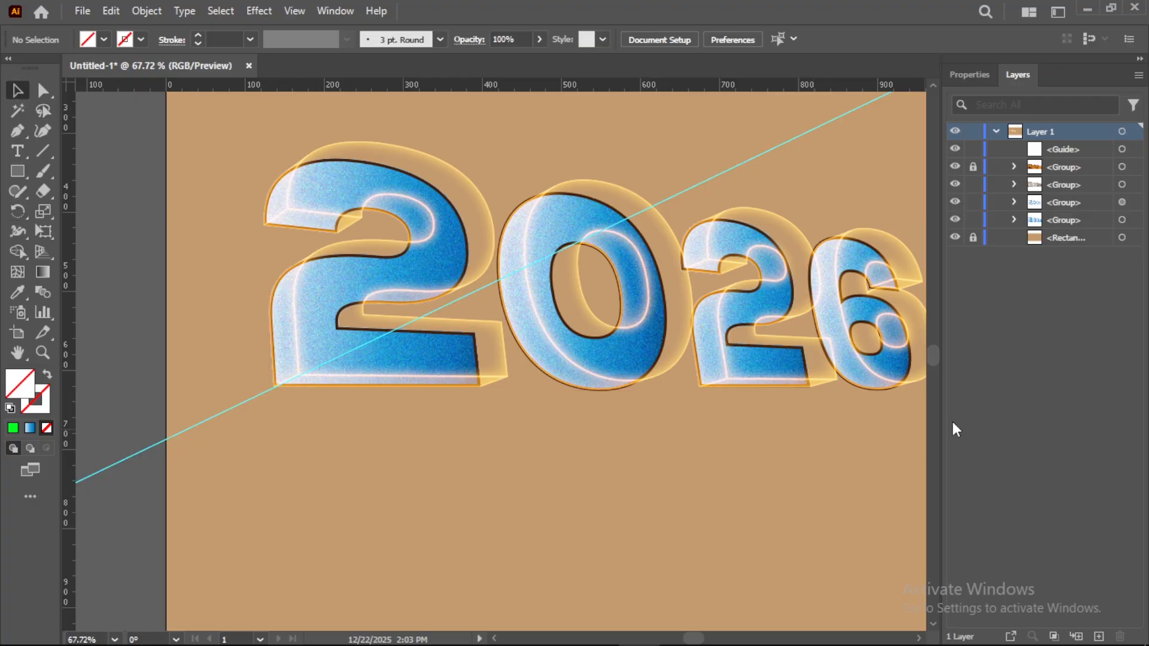
Start a Transform effect on the rearmost blue 2026 group, moving it -0.5 px horizontally and 0.5 px vertically.
click(1122, 219)
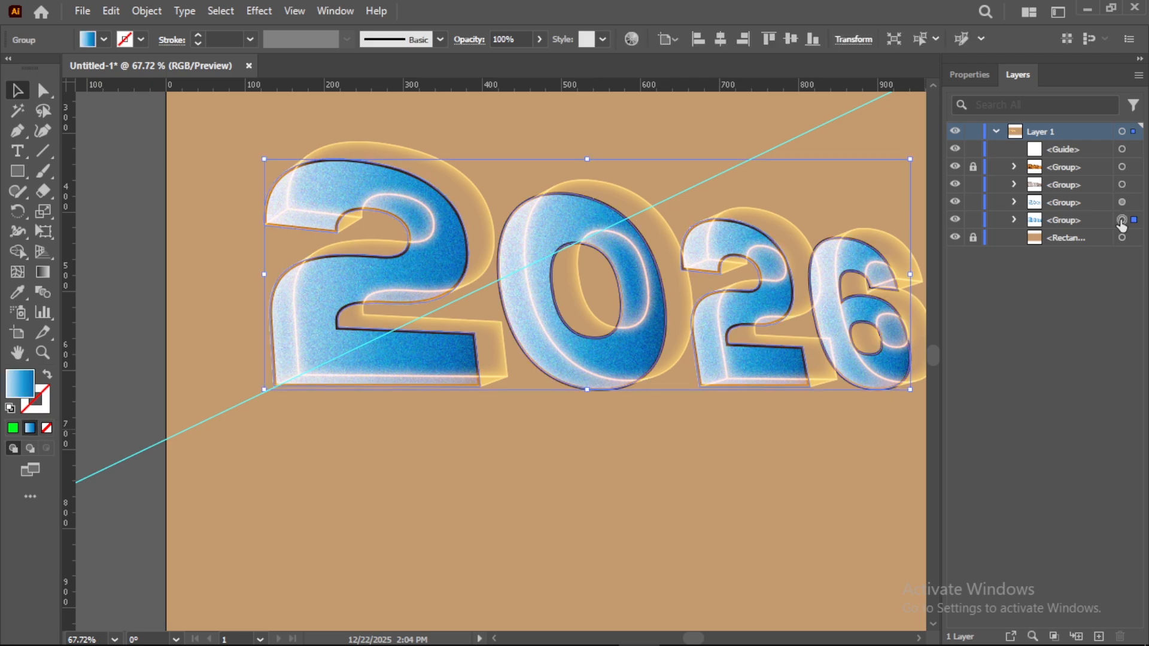
click(265, 12)
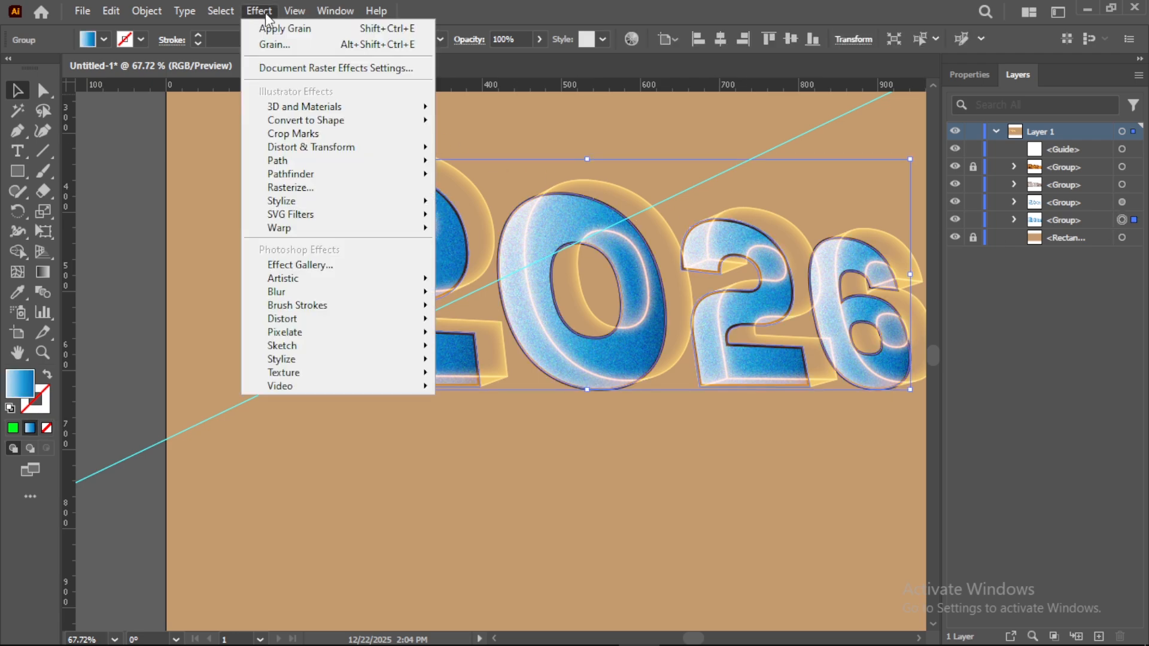
mouse_move(335, 149)
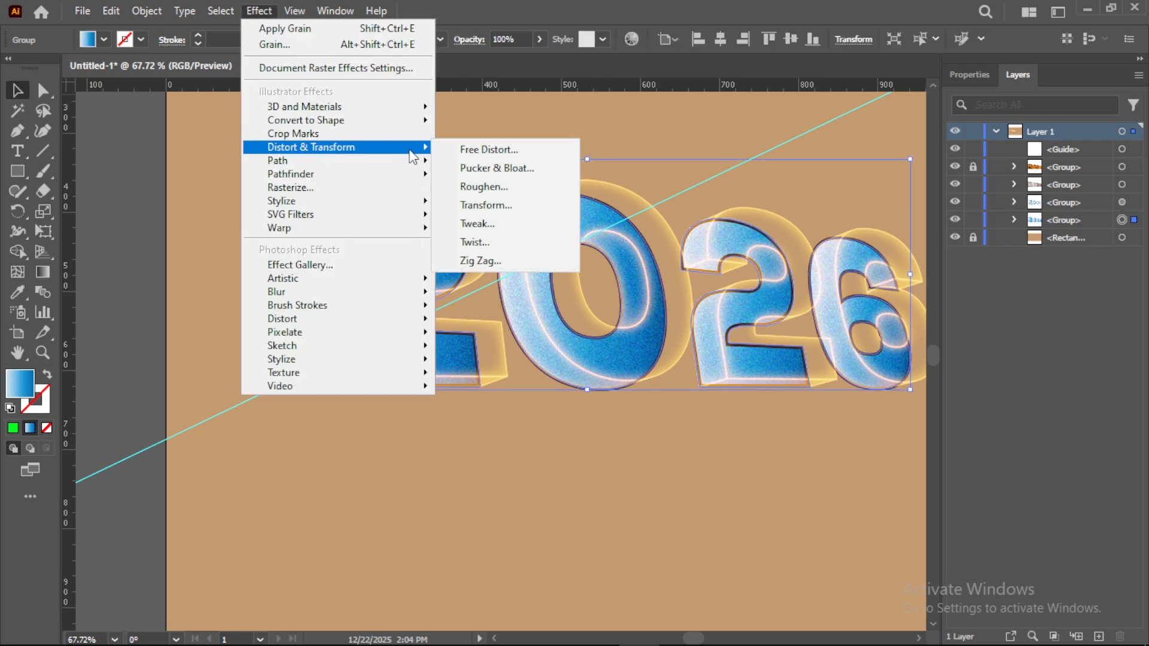
click(502, 207)
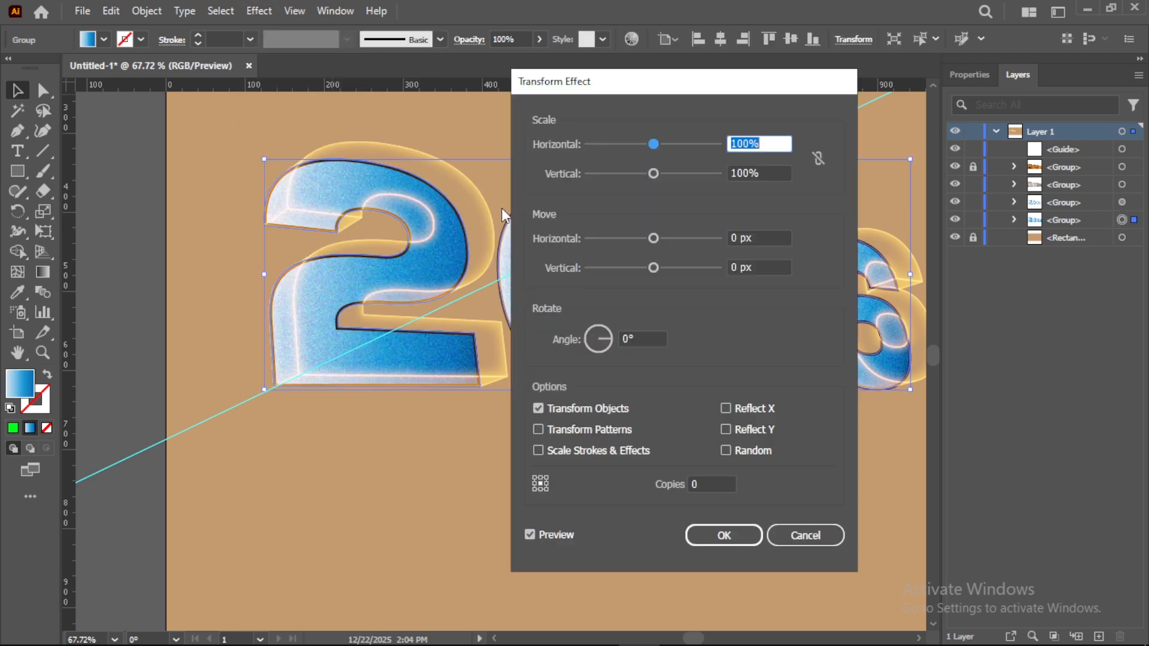
click(736, 239)
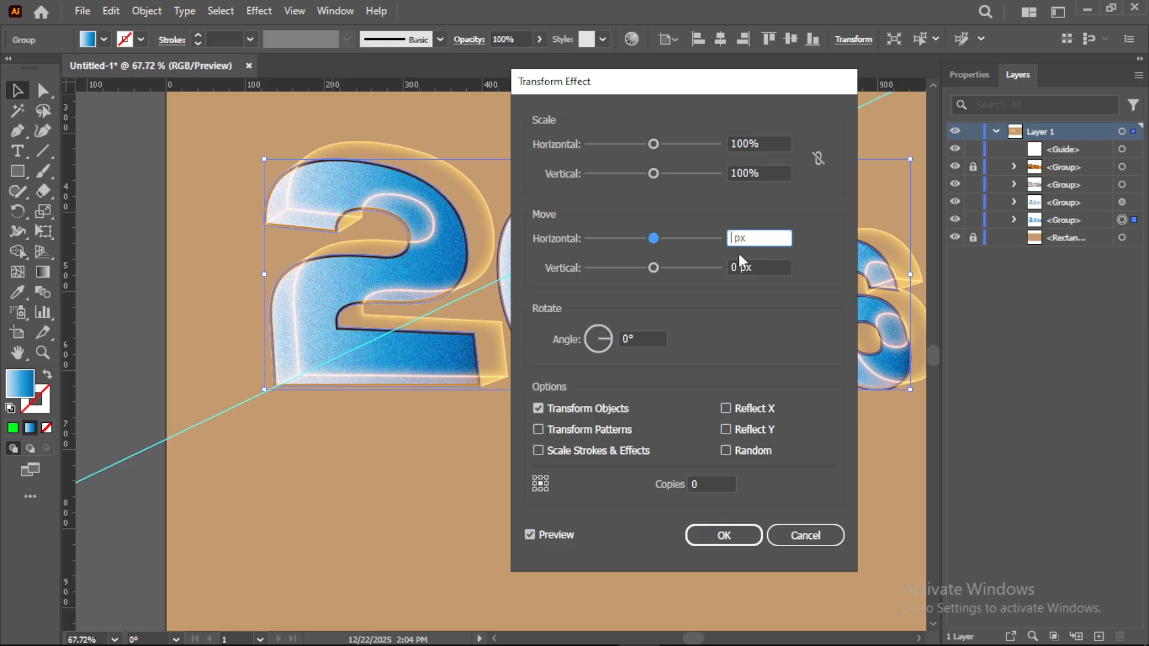
text(-0.5)
click(736, 267)
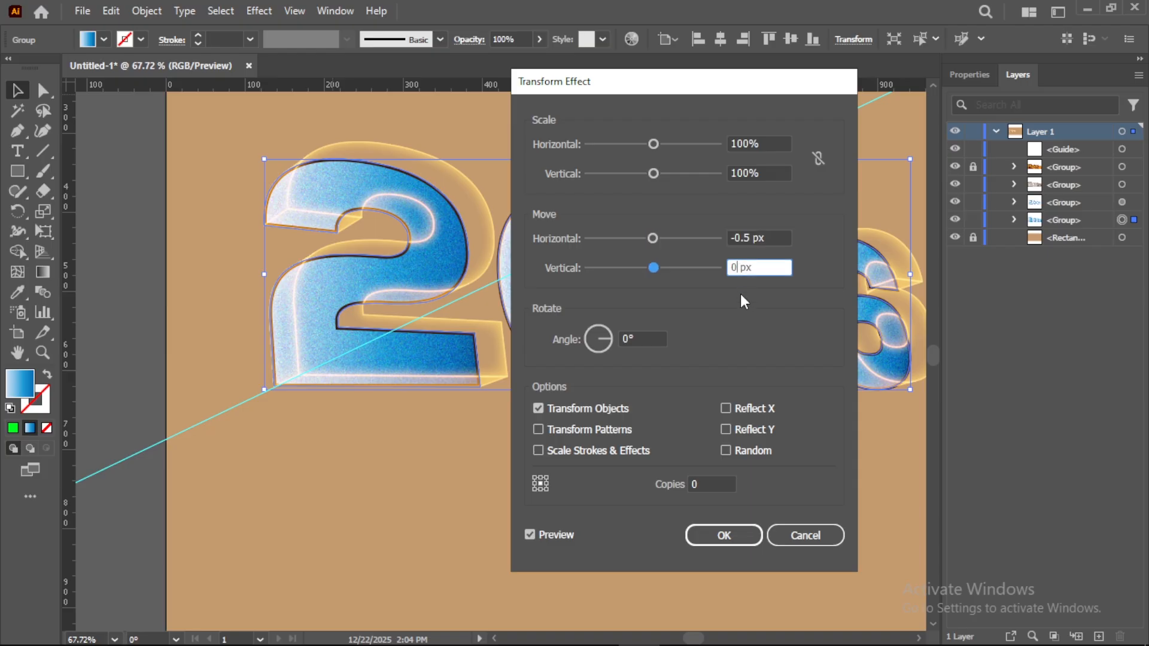
text(.5)
Set the Transform effect's number of copies to 50.
click(702, 478)
text(5)
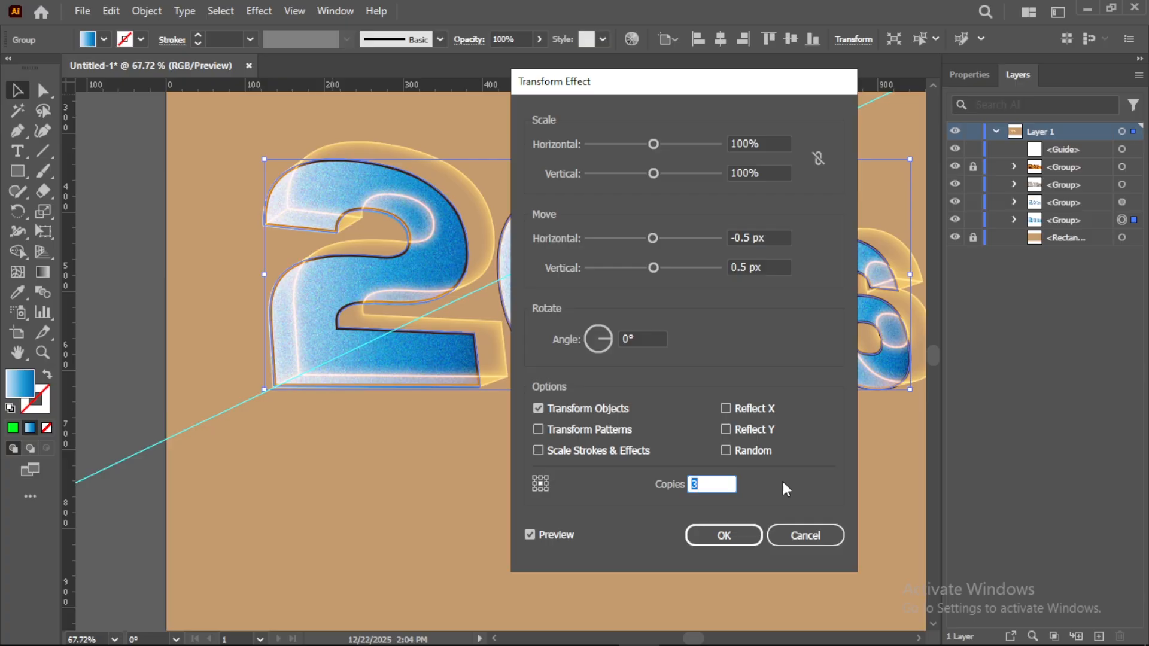
key(Up)
key(Up)
key(Up)
key(Up)
key(Up)
key(Up)
key(Up)
key(Up)
key(Up)
key(Up)
key(Up)
key(Up)
key(Up)
key(Up)
key(Up)
key(Up)
key(Up)
key(Up)
key(Up)
key(Up)
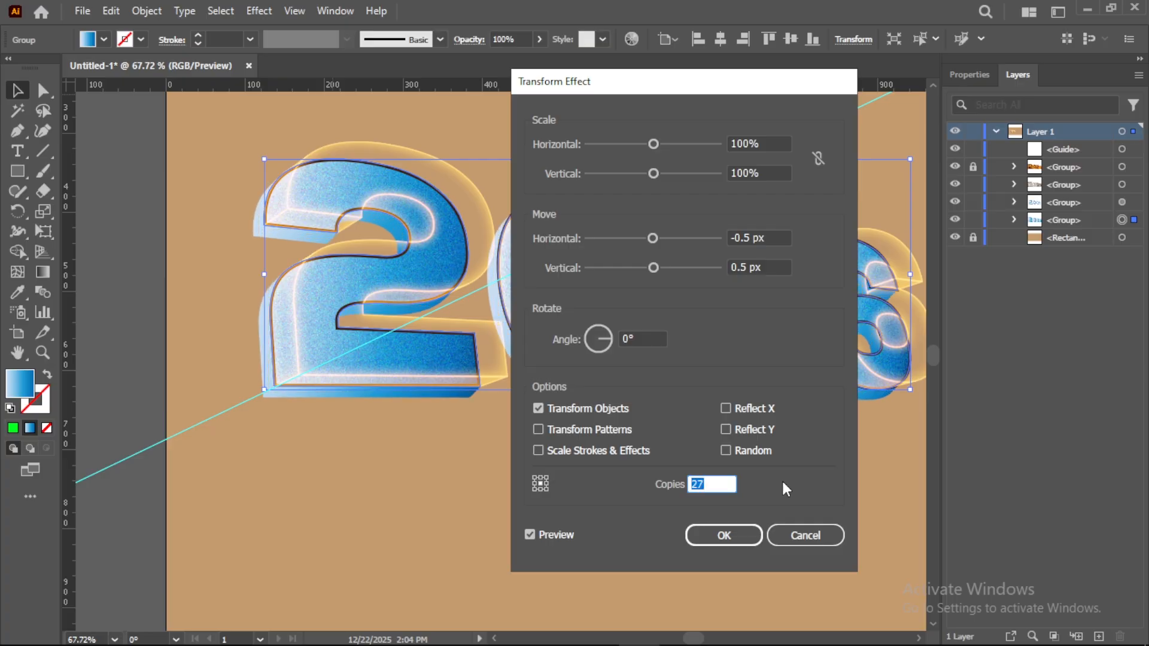
key(Up)
key(Up)
key(Up)
key(Up)
key(Up)
key(Up)
key(Up)
key(Up)
key(Up)
key(Up)
key(Up)
key(Up)
key(Up)
key(Up)
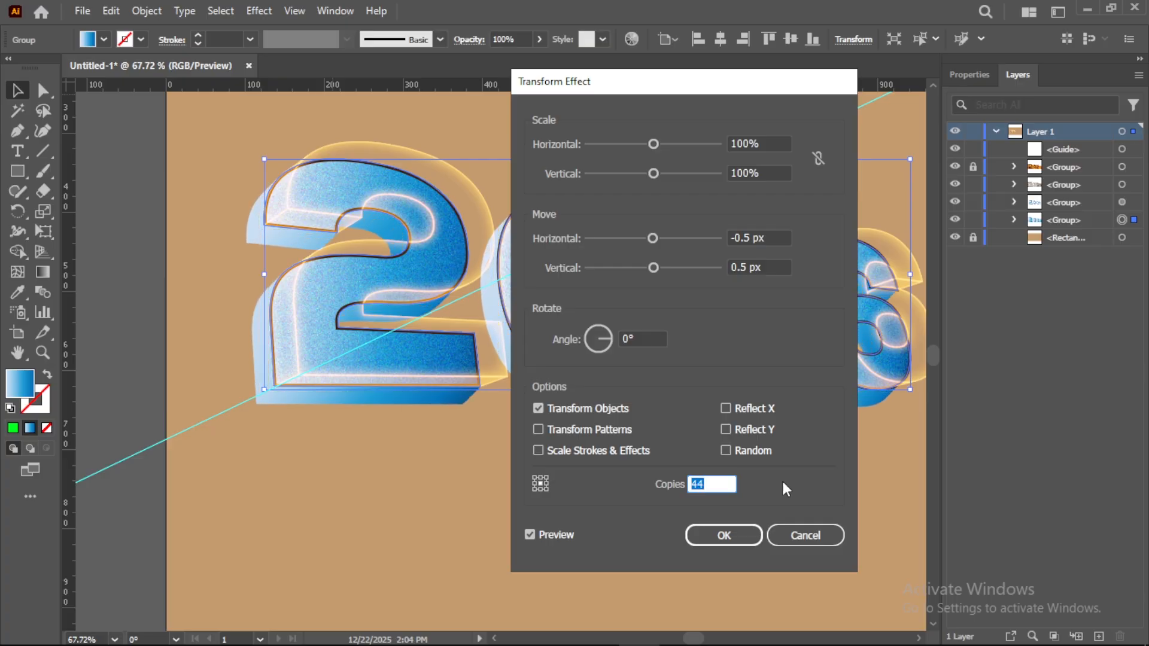
key(Up)
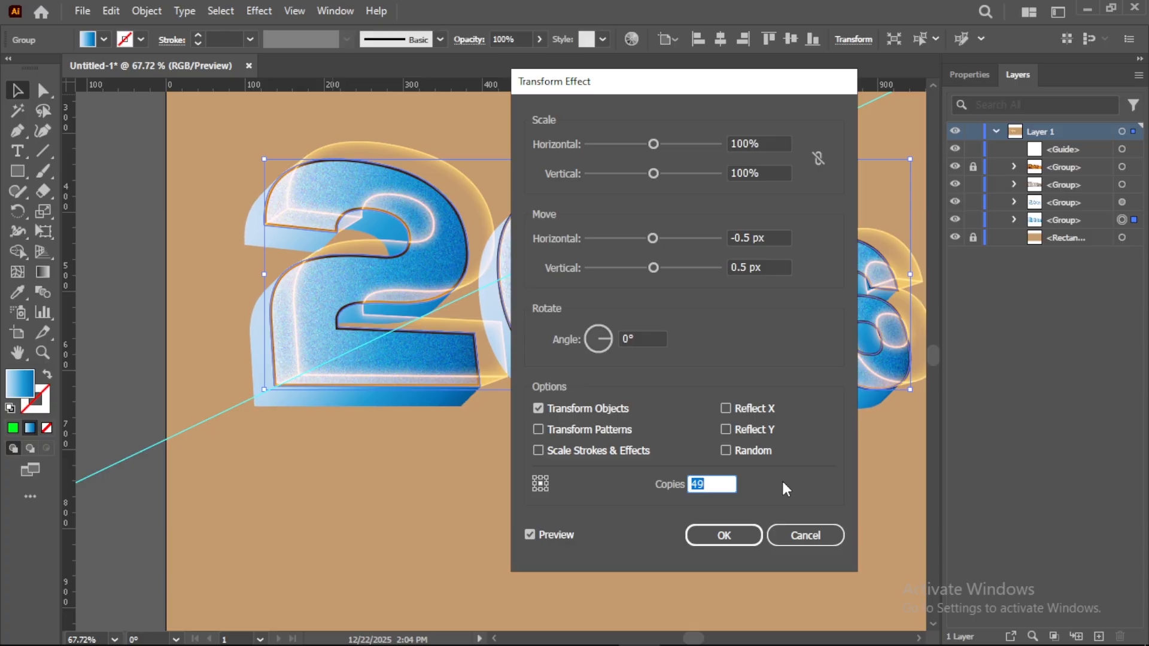
key(Up)
key(Up)
Set the Transform effect's vertical move to 0.3 px and apply the effect.
click(749, 263)
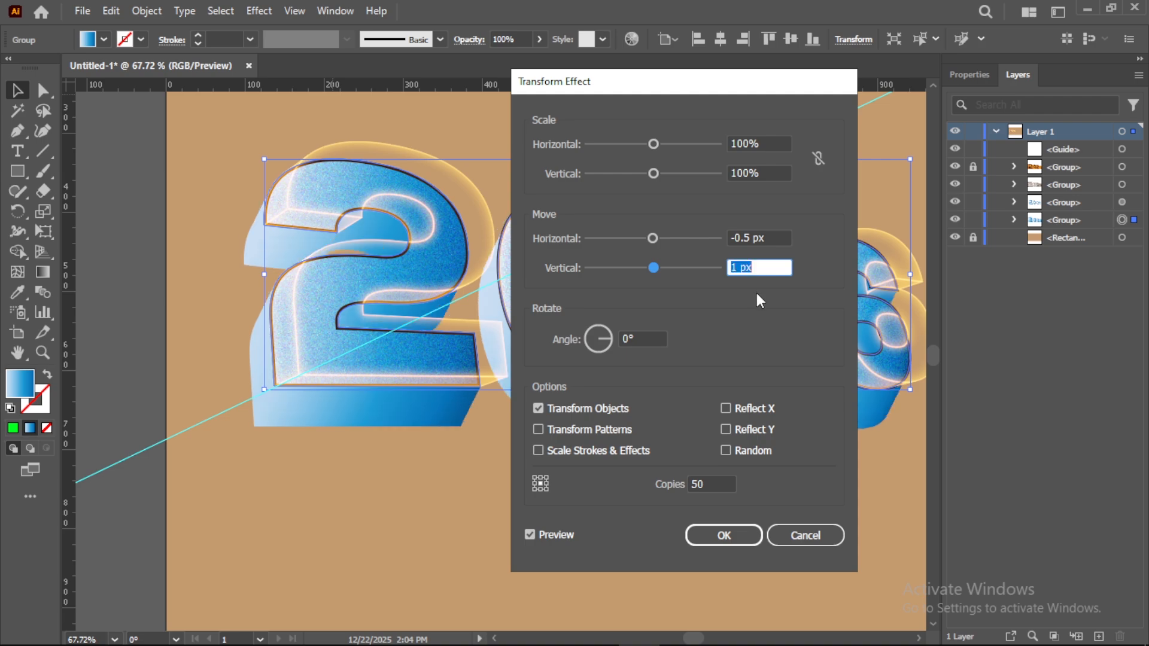
key(Down)
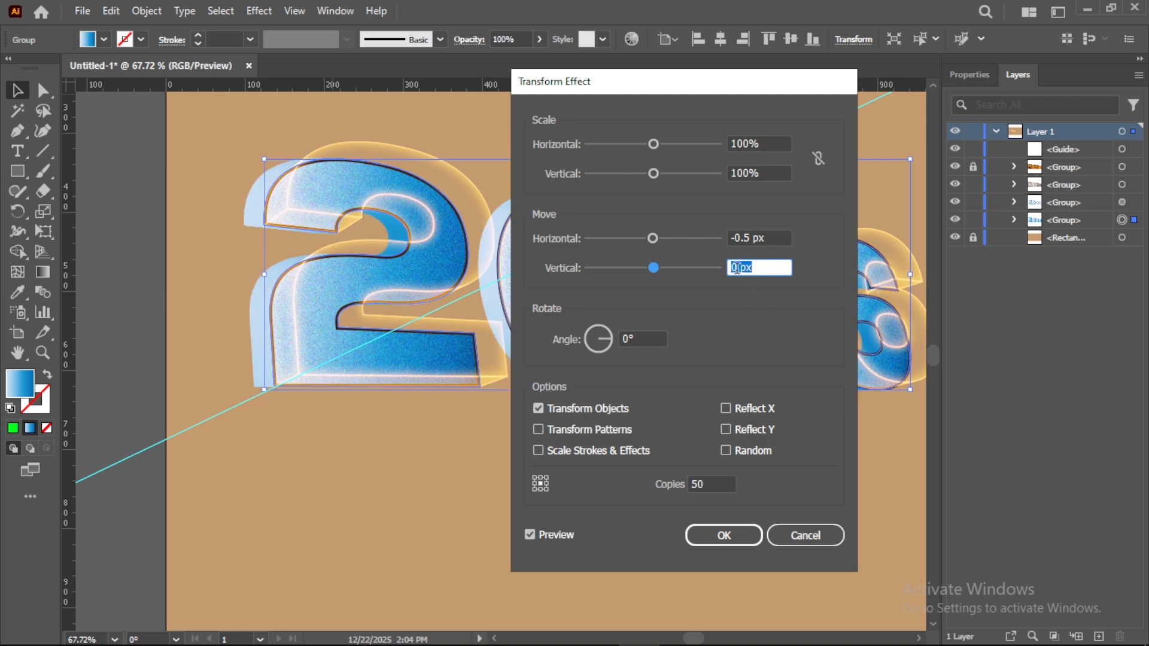
key(Up)
double_click(733, 268)
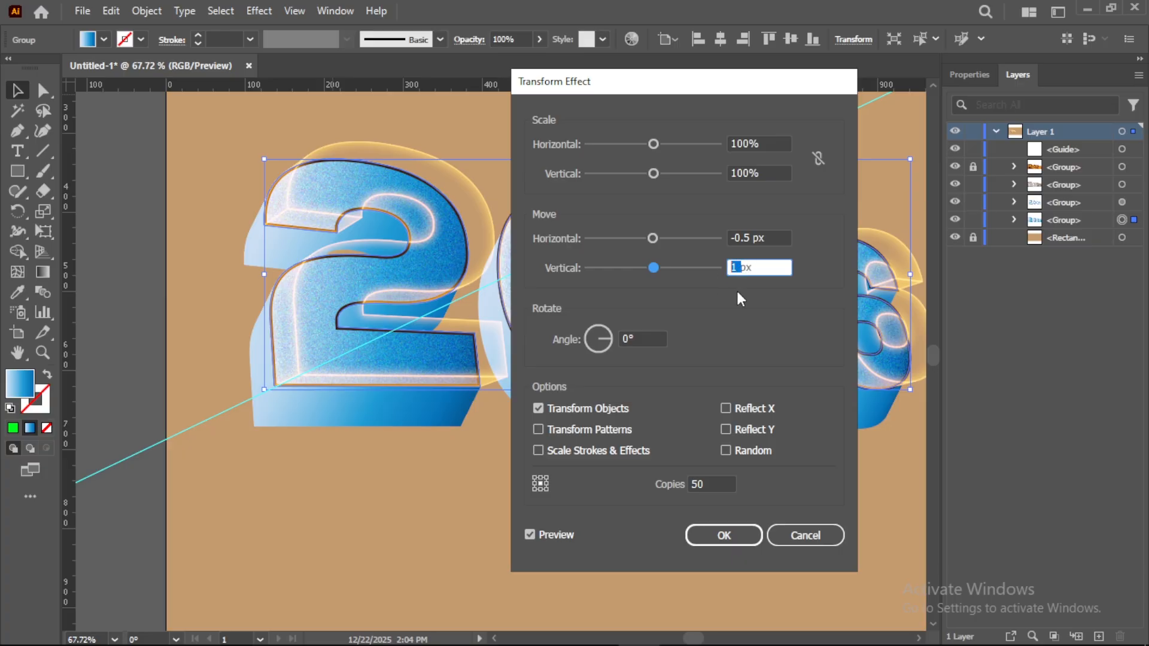
text(0.1)
click(749, 238)
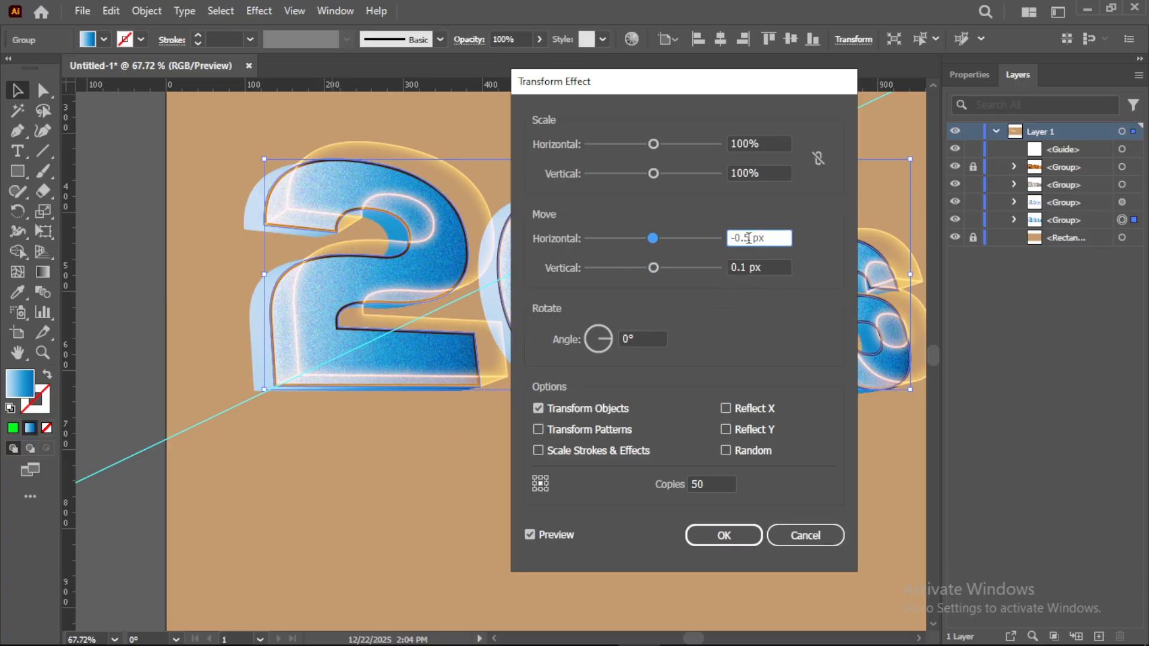
double_click(742, 268)
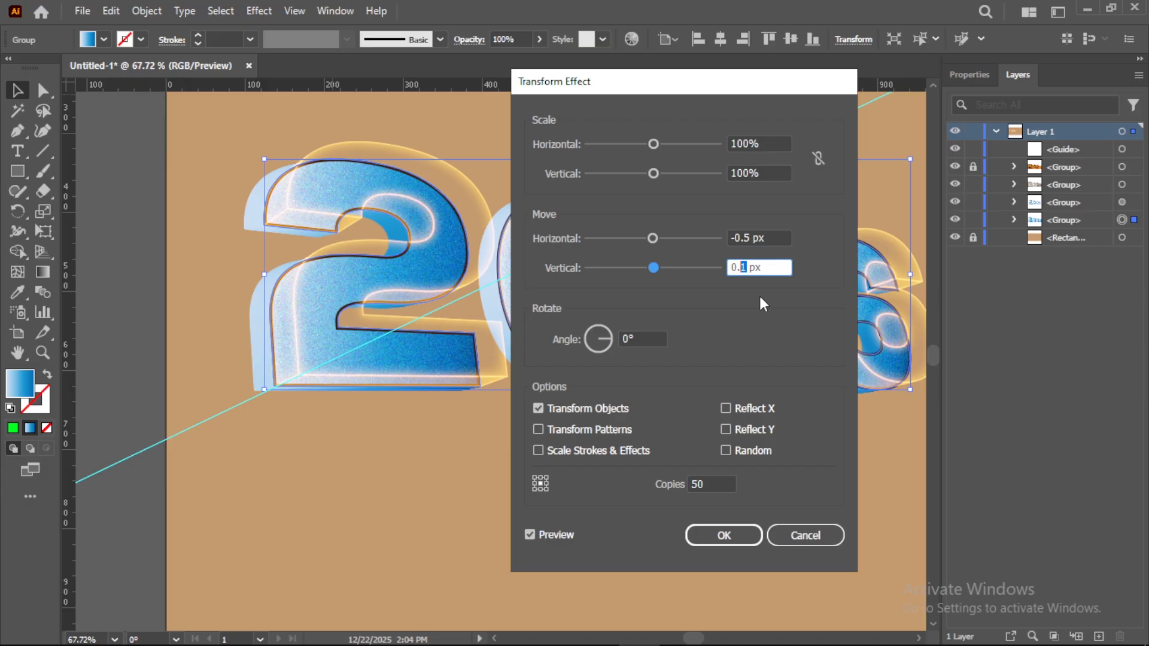
text(3)
click(749, 238)
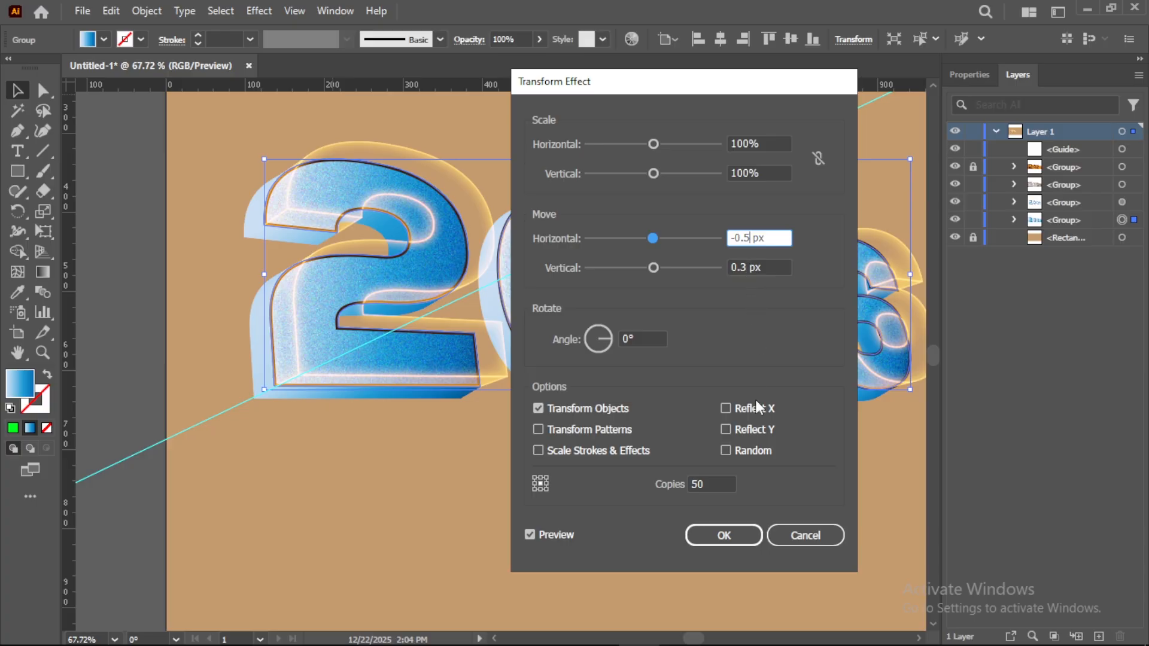
click(724, 535)
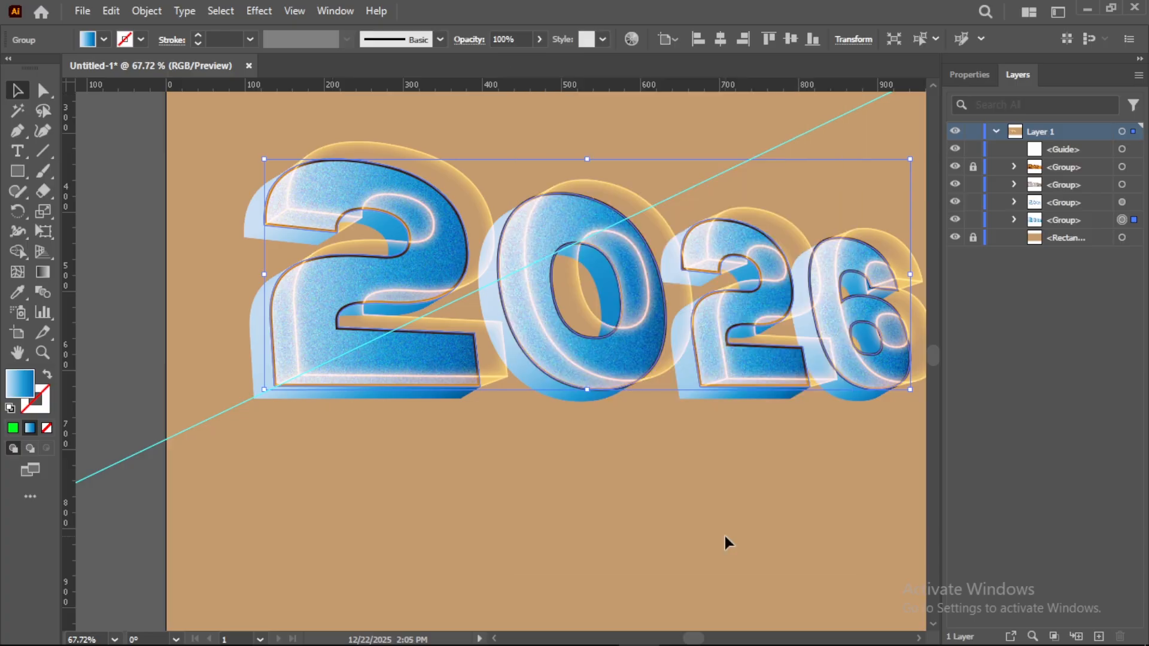
Delete the diagonal guide.
click(239, 461)
key(ctrl+z)
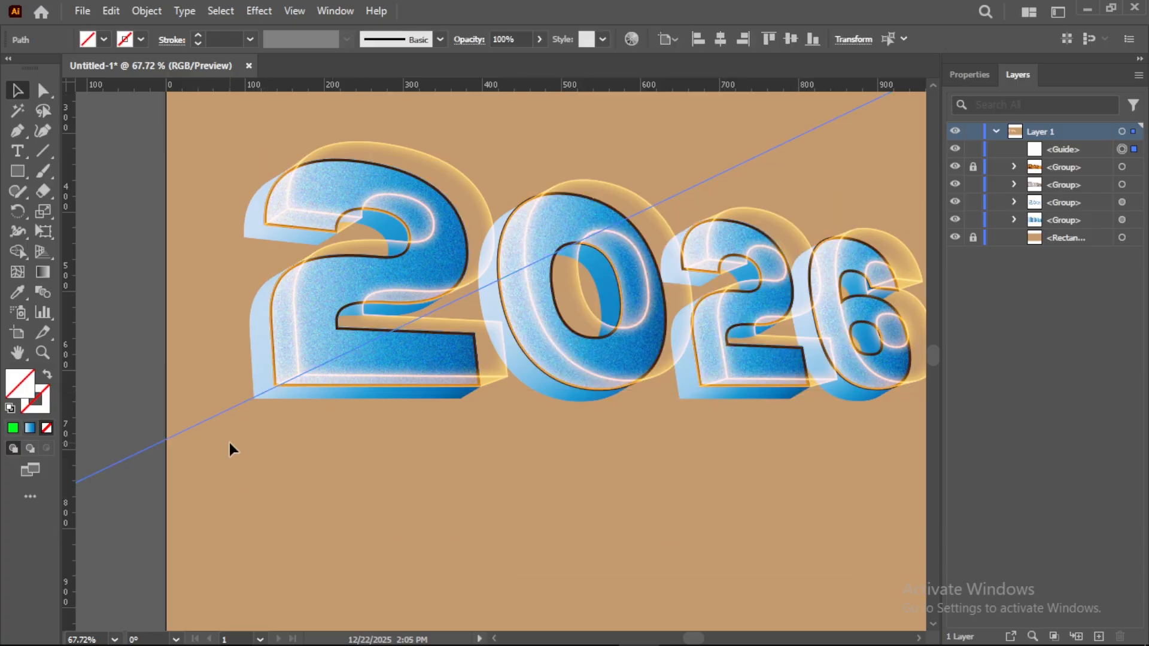
key(ctrl+z)
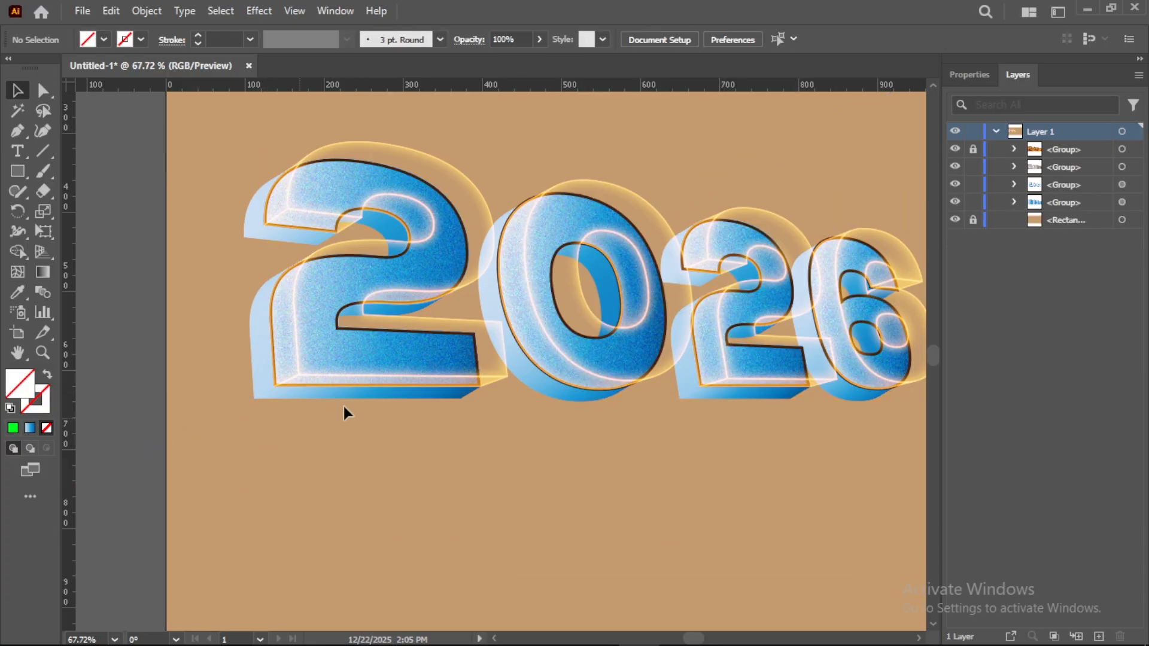
Start a Drop Shadow effect on the extruded back 2026 group with an X offset of -7 px.
click(1122, 202)
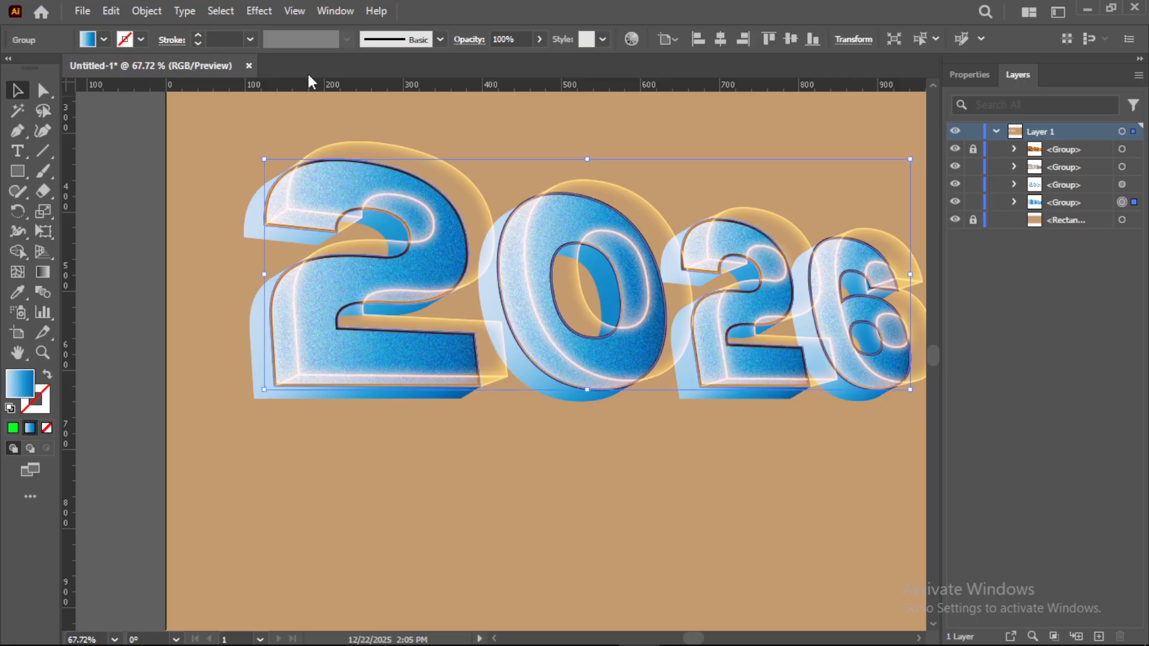
click(258, 11)
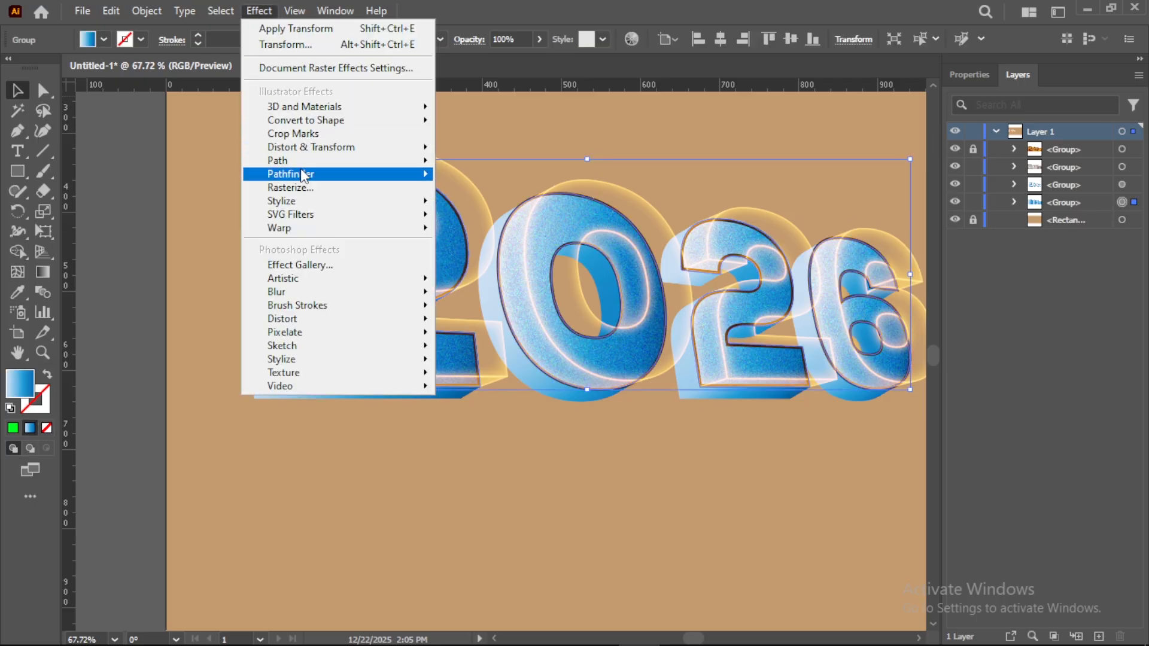
mouse_move(308, 201)
click(482, 199)
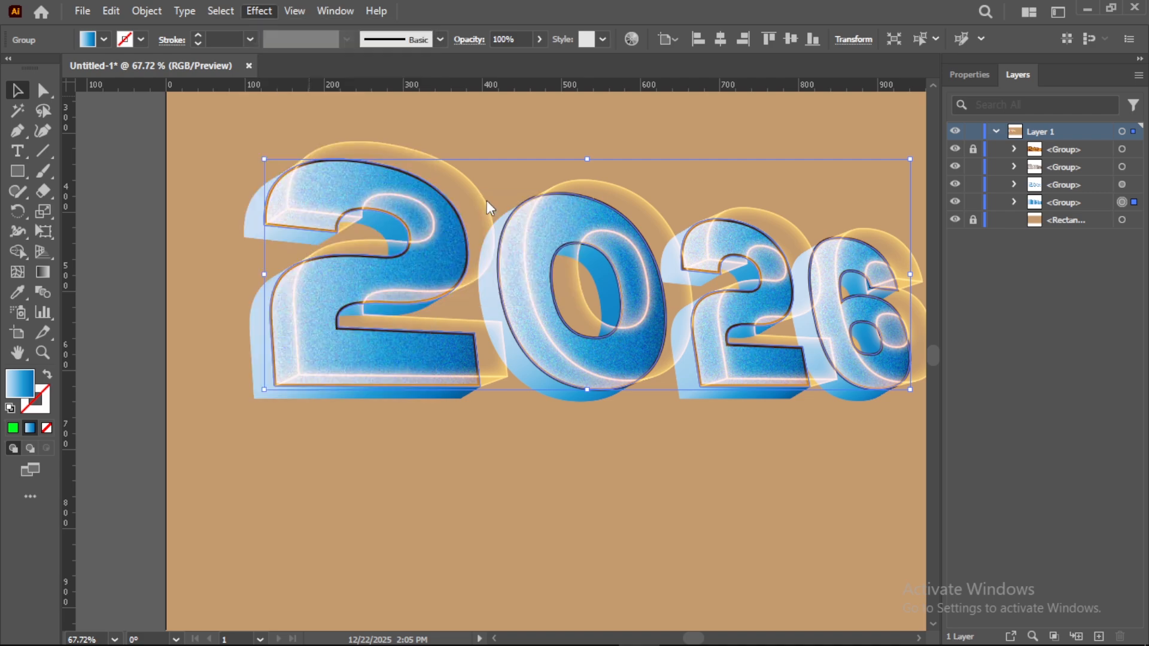
click(625, 234)
click(625, 234)
click(625, 234)
click(625, 234)
click(625, 234)
click(626, 234)
click(625, 234)
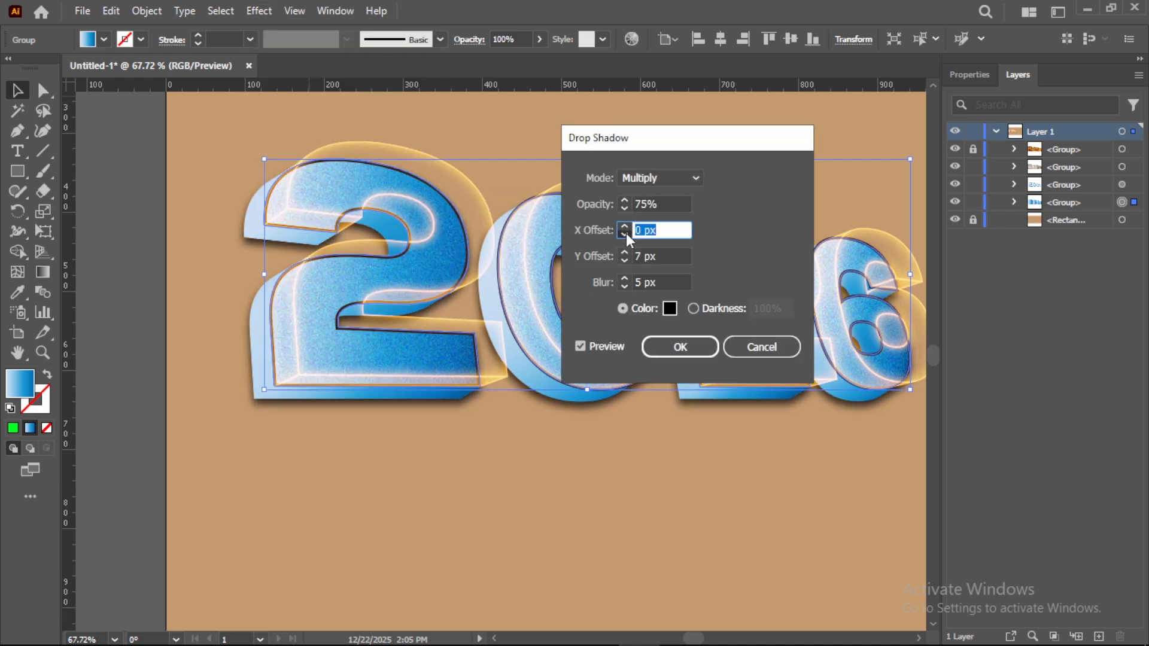
click(626, 233)
click(626, 234)
click(626, 234)
click(626, 233)
click(626, 234)
click(626, 233)
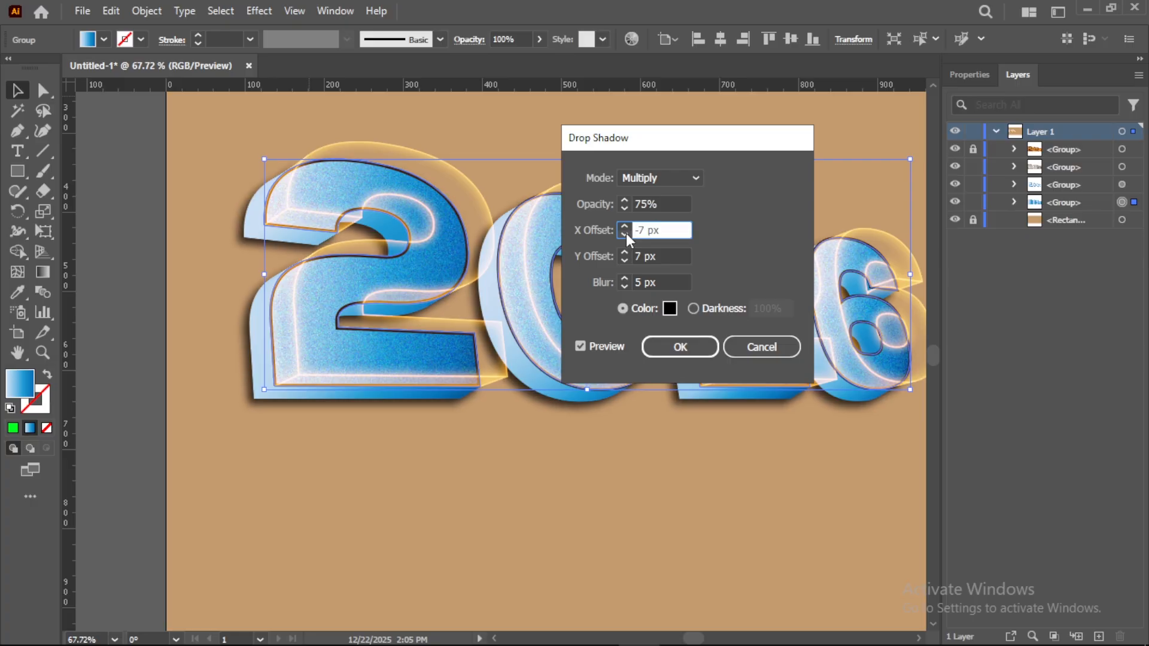
Set the drop shadow's opacity to 70% and blur to 7 px, and apply it.
click(626, 201)
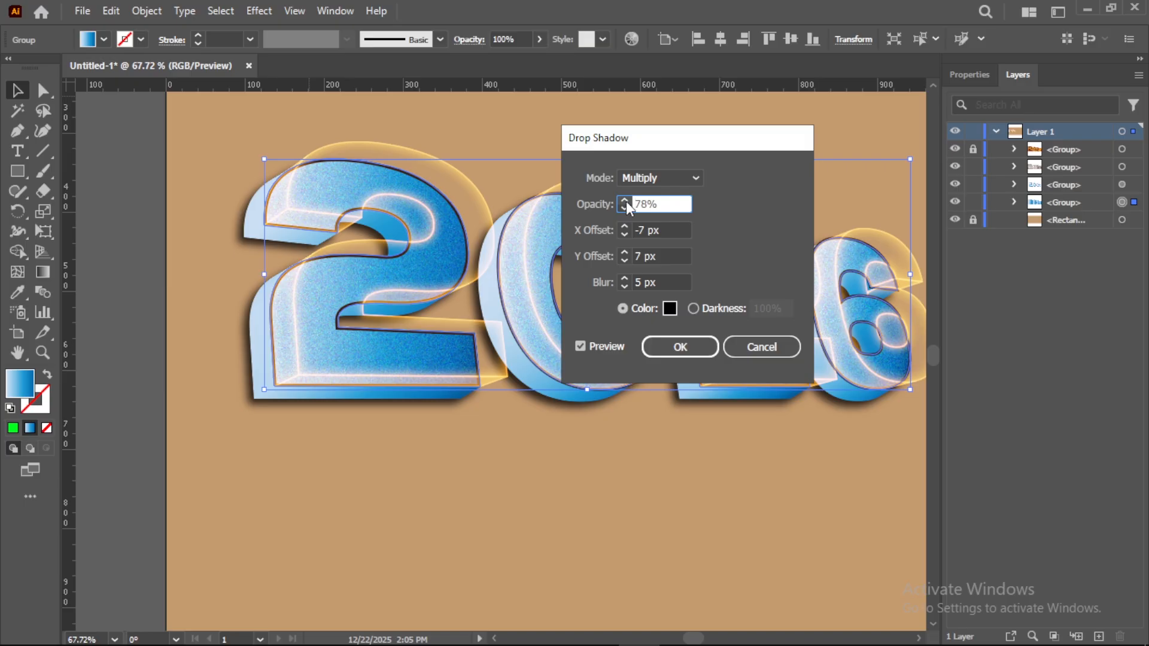
click(625, 207)
click(625, 207)
click(625, 207)
click(626, 207)
click(626, 207)
click(625, 207)
click(625, 207)
click(625, 207)
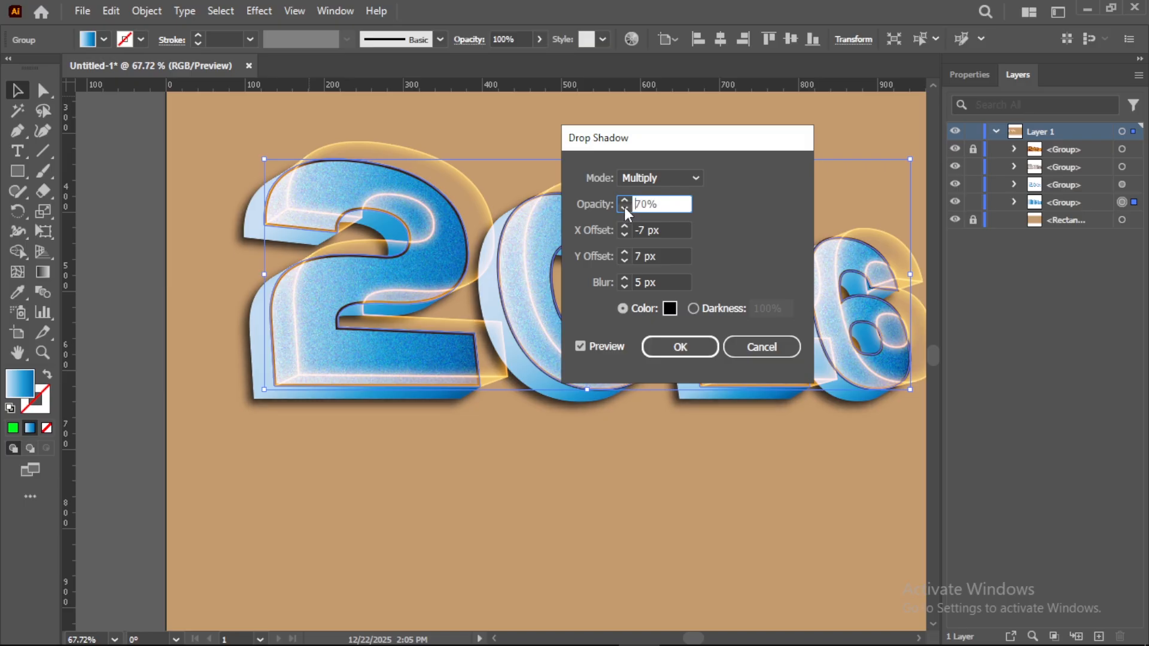
click(625, 279)
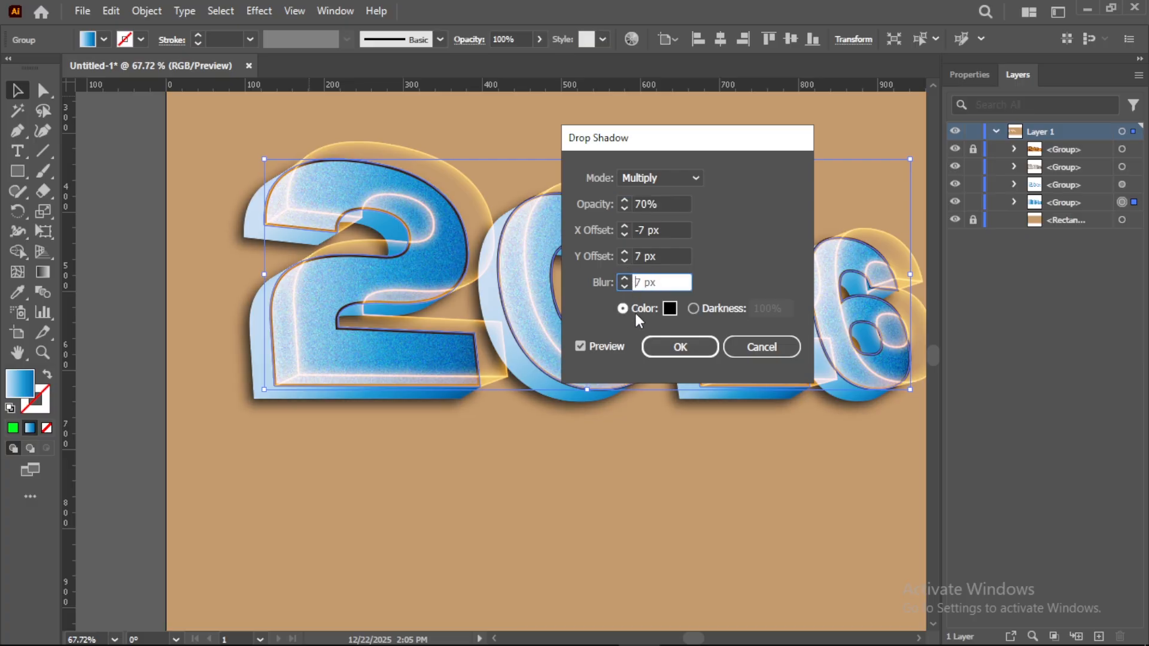
click(662, 348)
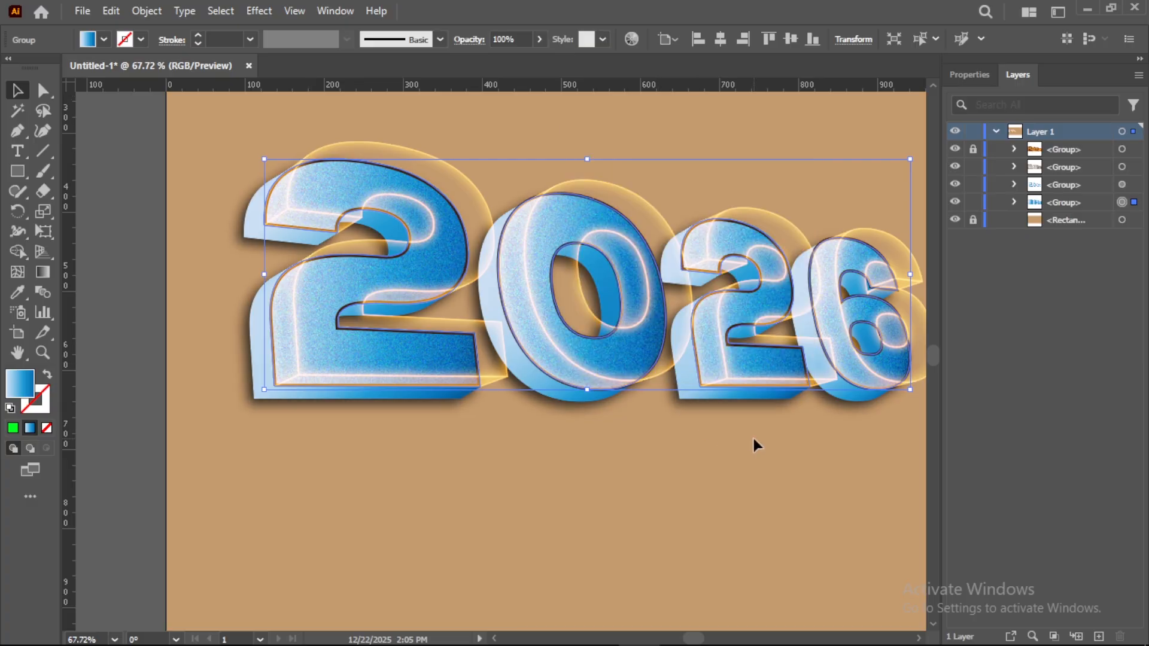
Unlock the glowing 2026 faces group and clear the selection.
double_click(20, 354)
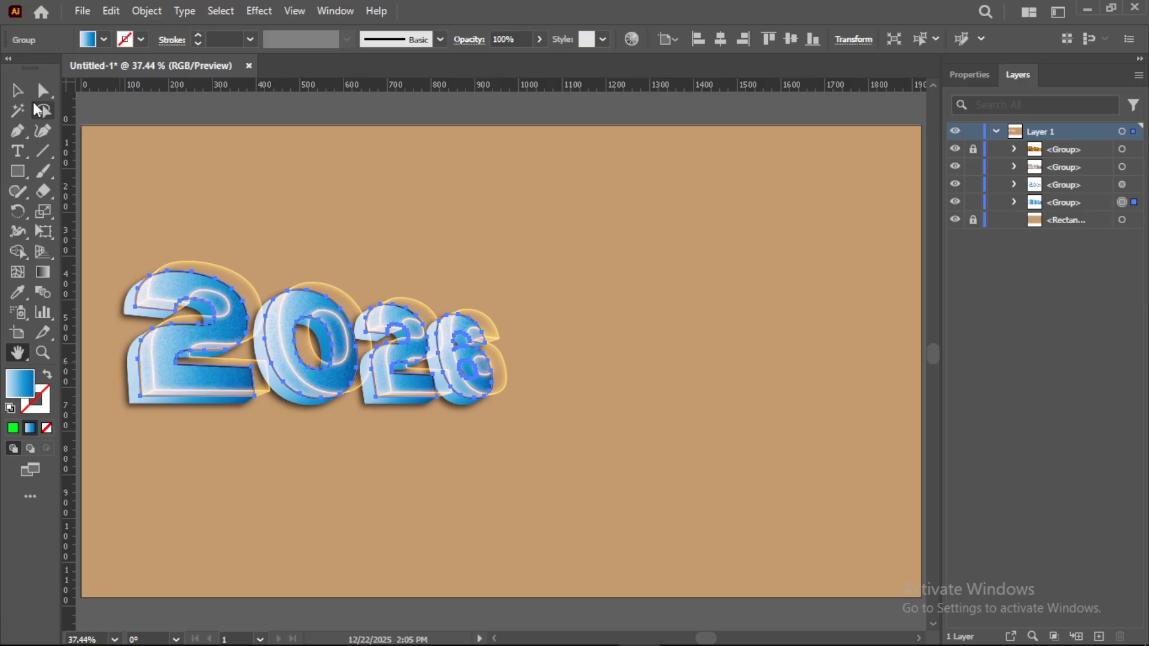
click(973, 149)
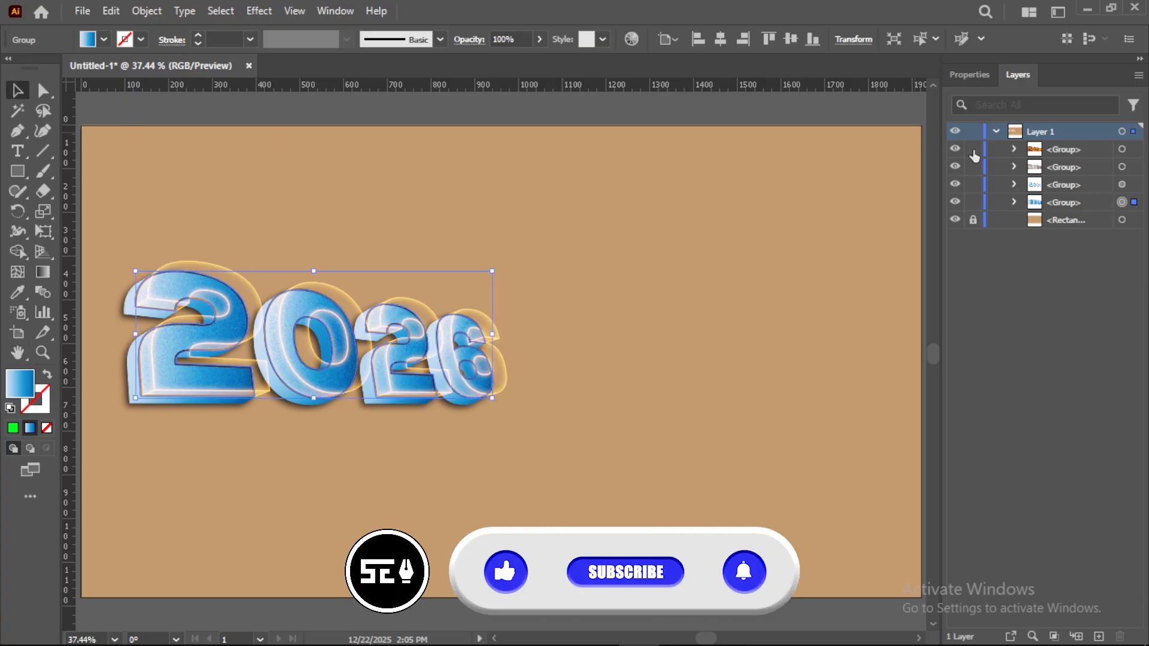
click(827, 198)
Turn on scaling of strokes and effects in the preferences.
click(968, 76)
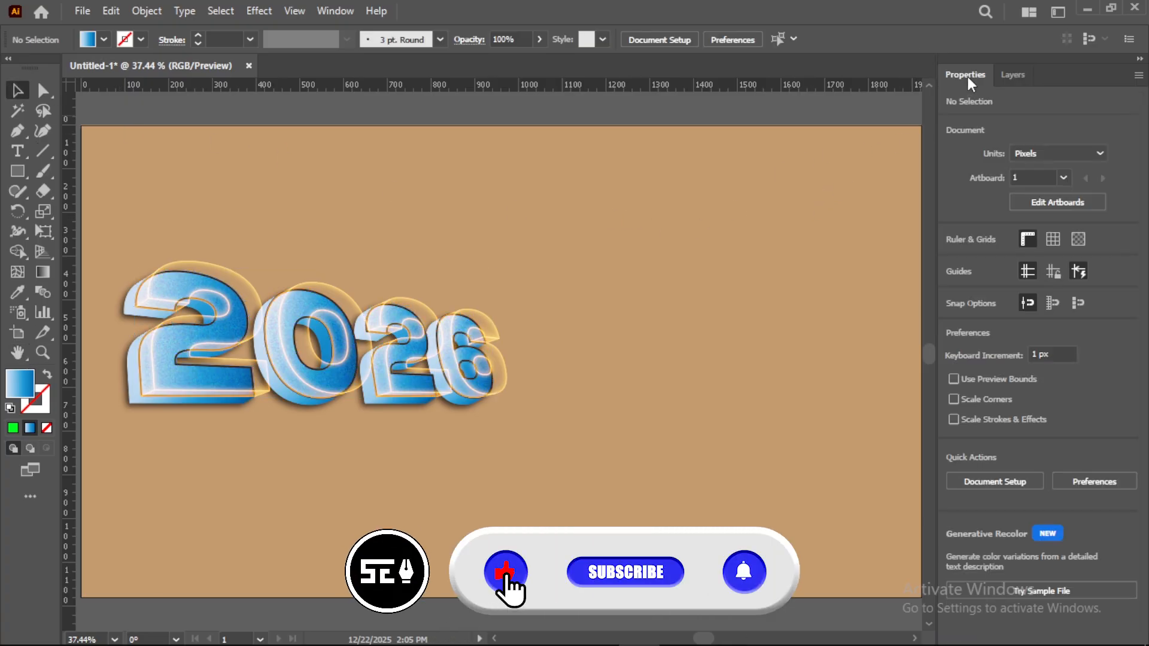
click(959, 419)
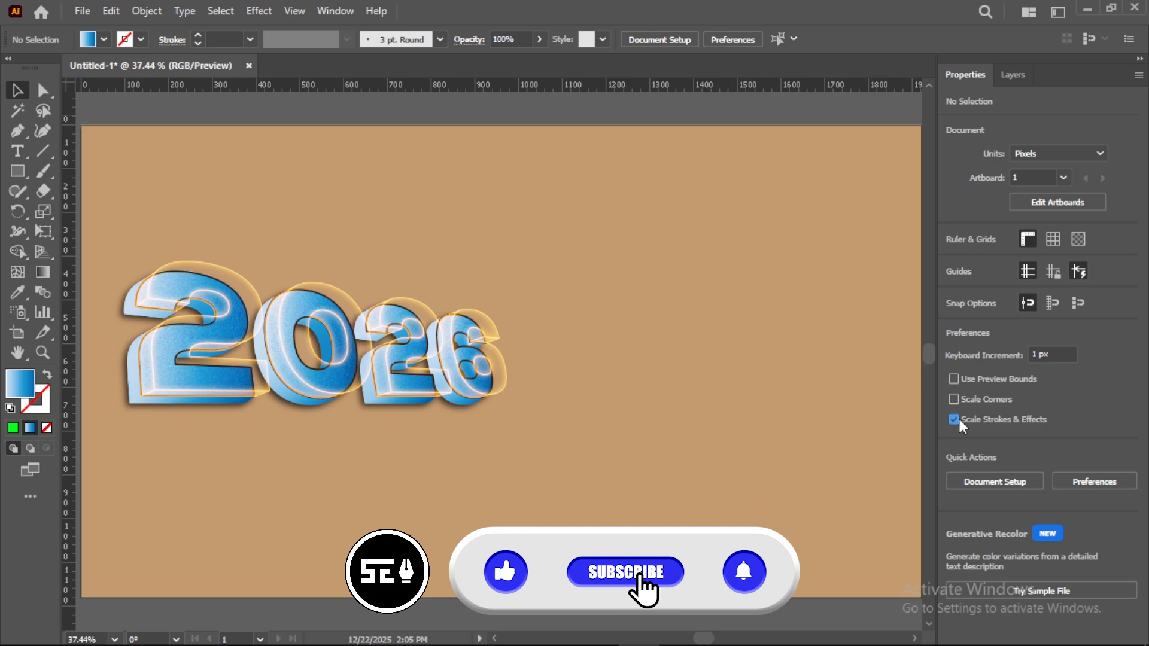
click(1010, 76)
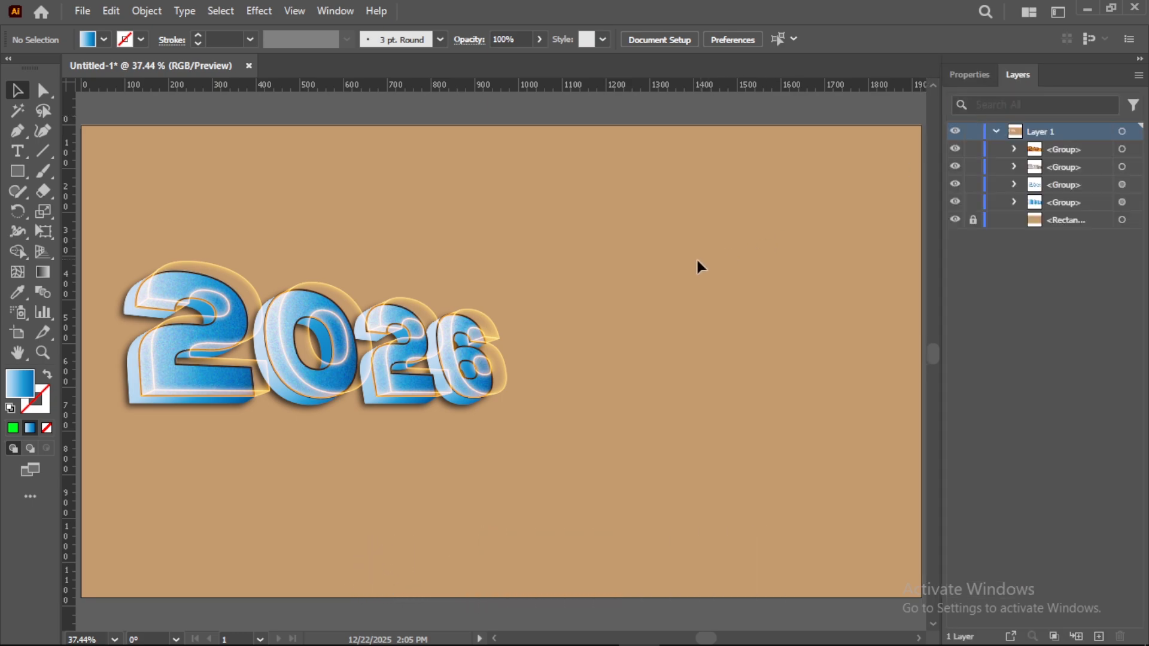
Group all the unlocked 2026 artwork and center it horizontally and vertically on the artboard.
key(ctrl+a)
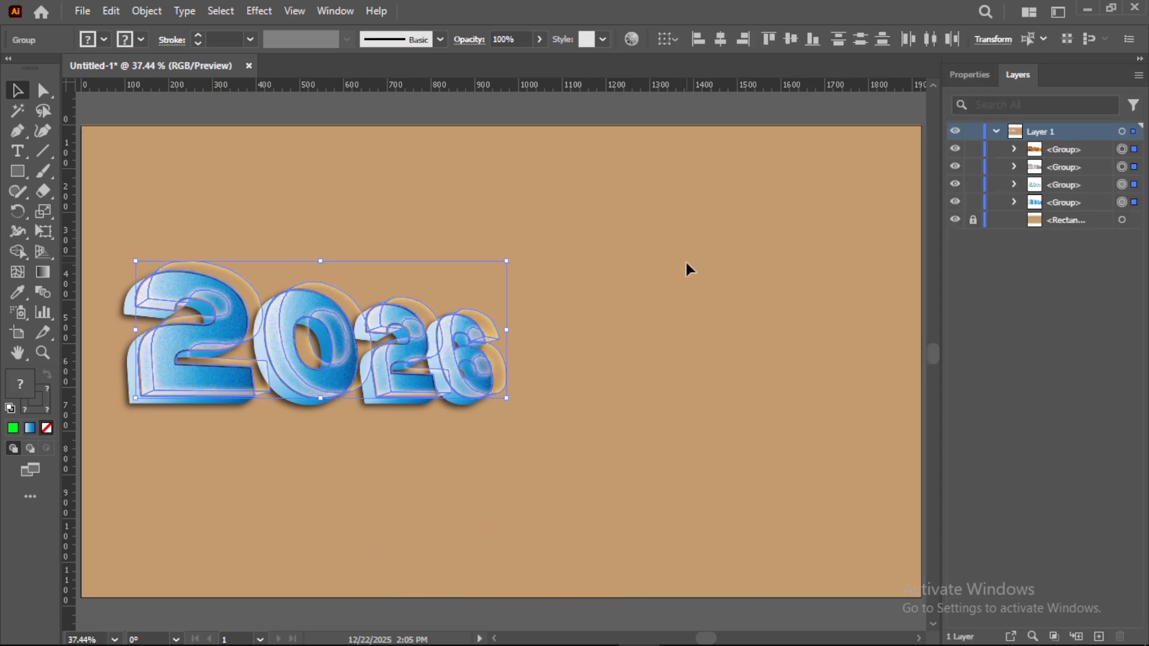
click(147, 11)
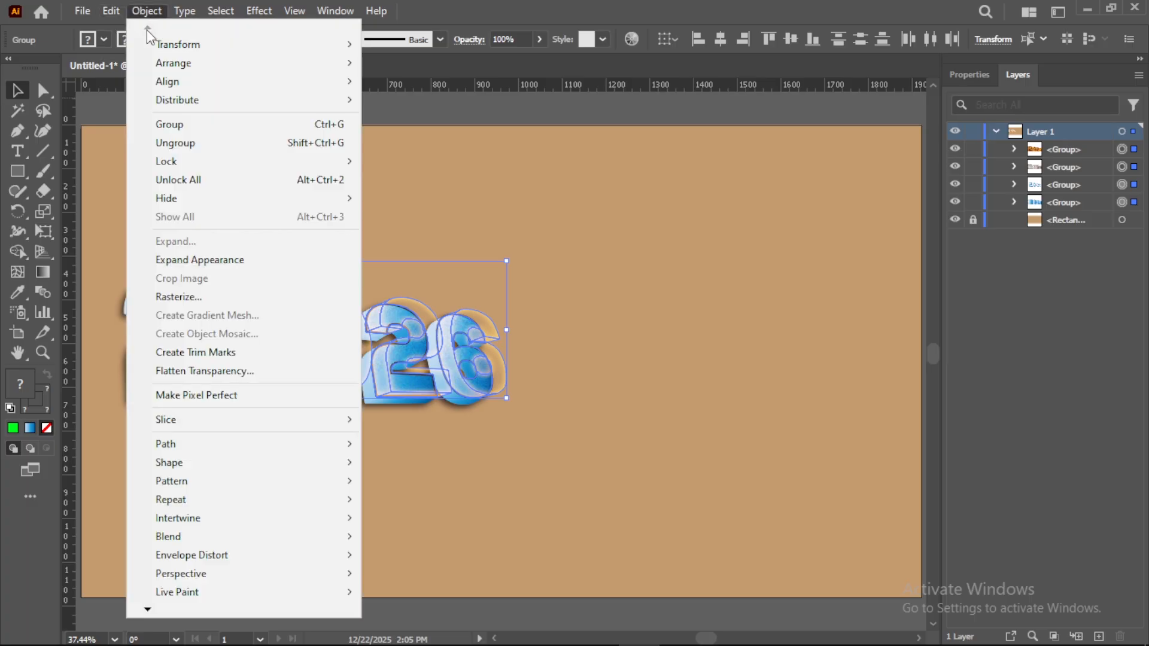
click(175, 120)
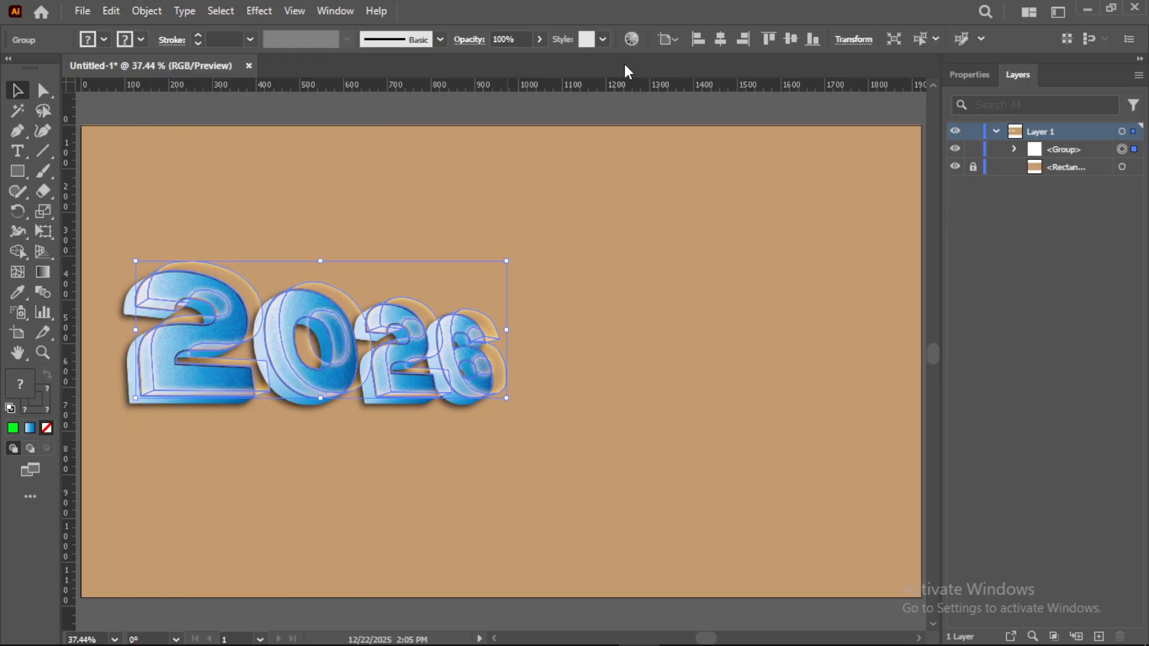
click(725, 38)
click(791, 38)
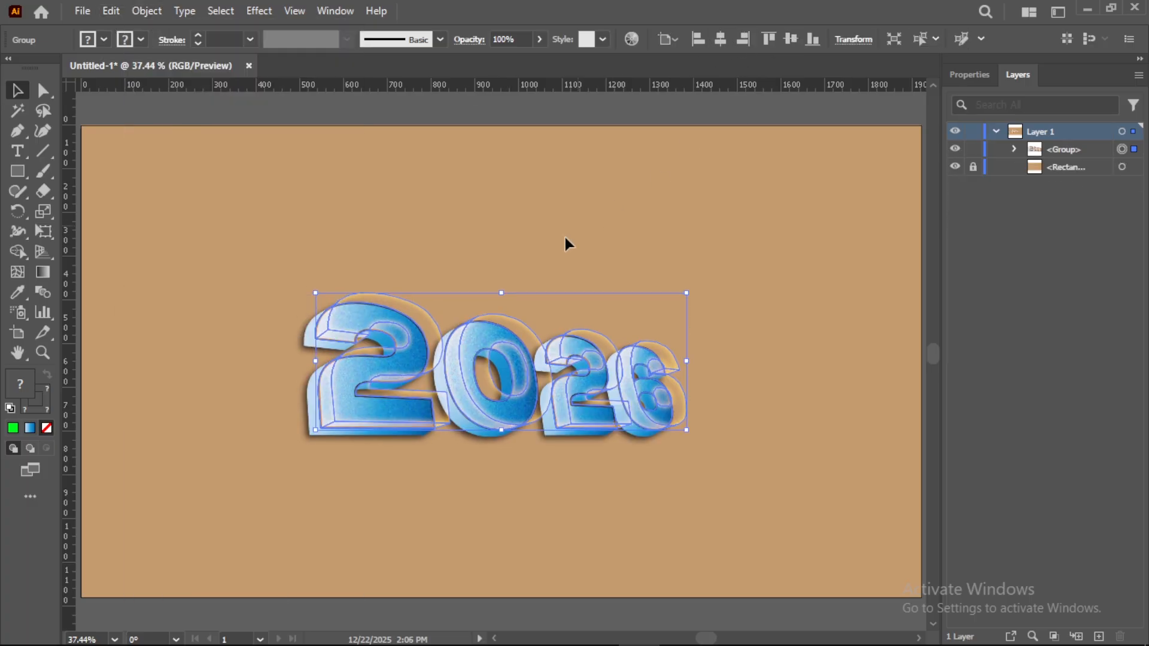
Enlarge the 2026 artwork proportionally about its center to about 1235 by 456 px and ungroup it.
drag(502, 292, 511, 257)
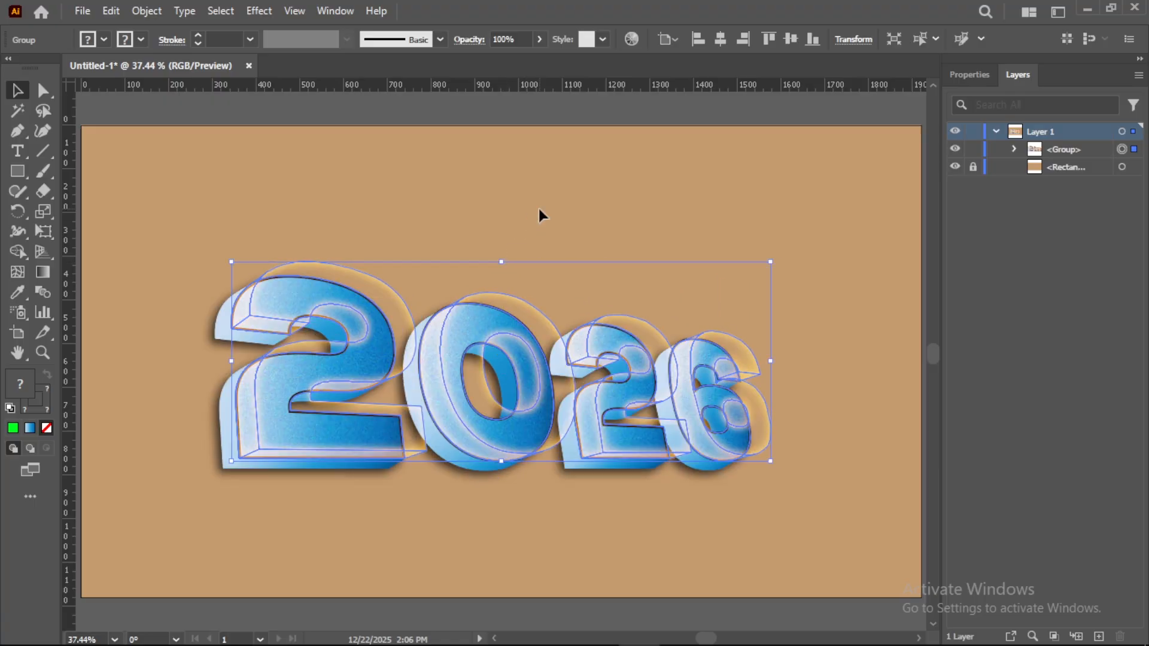
click(539, 214)
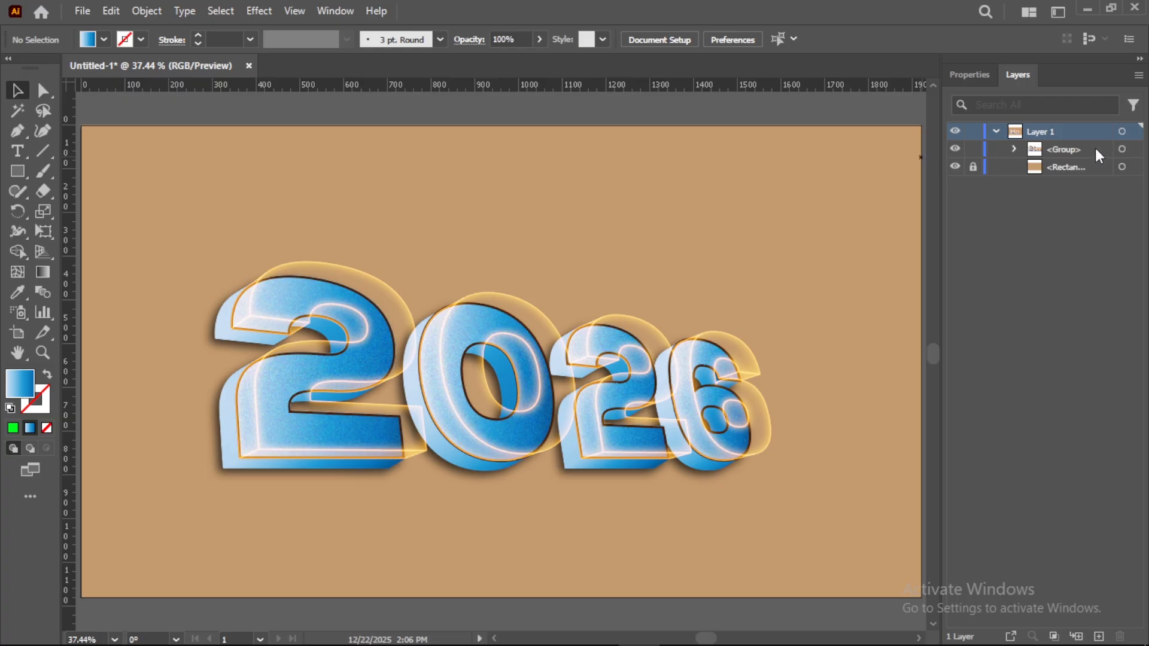
click(1122, 149)
click(147, 10)
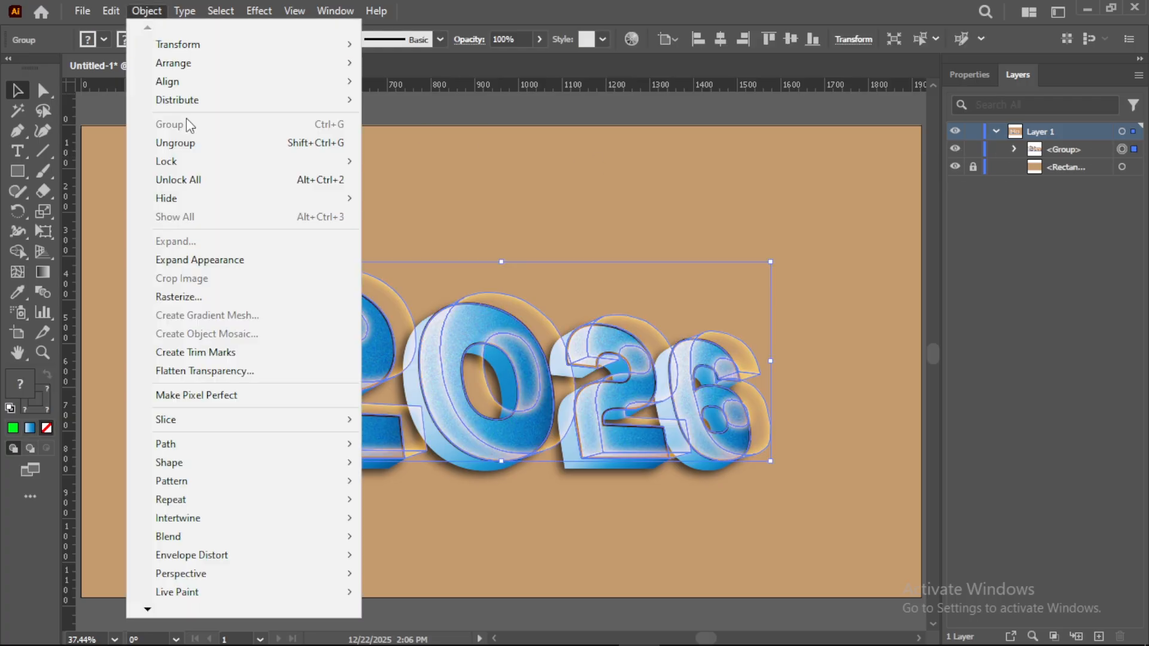
click(187, 143)
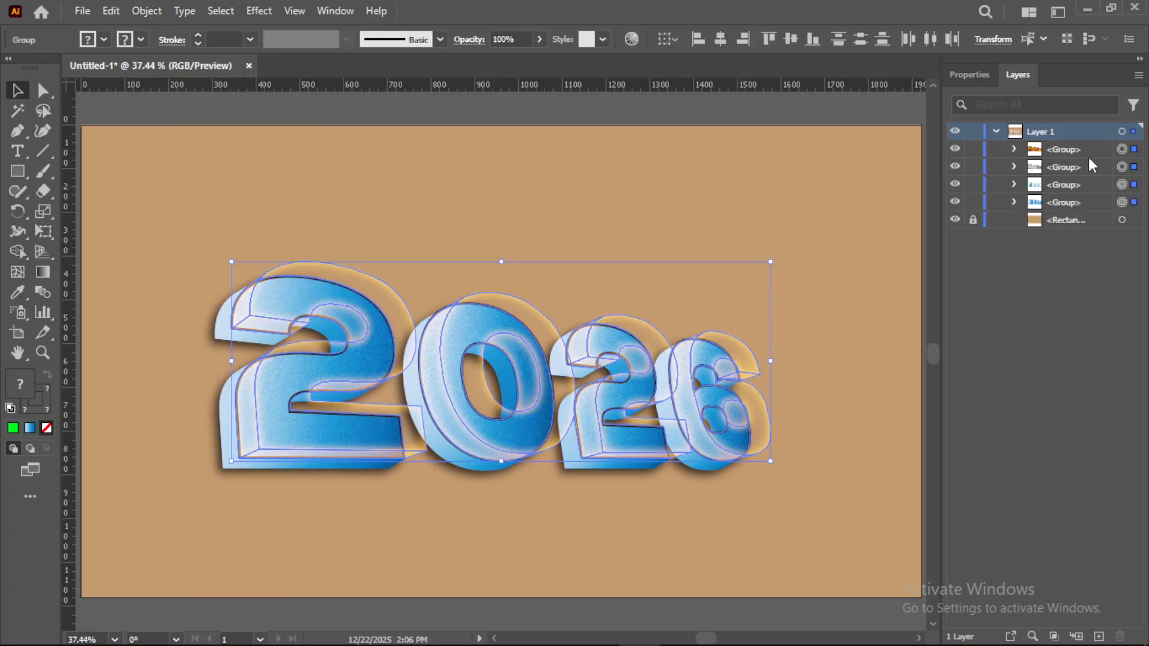
click(874, 204)
Start an Inner Glow effect with live preview on the topmost glowing 2026 faces group.
click(1122, 149)
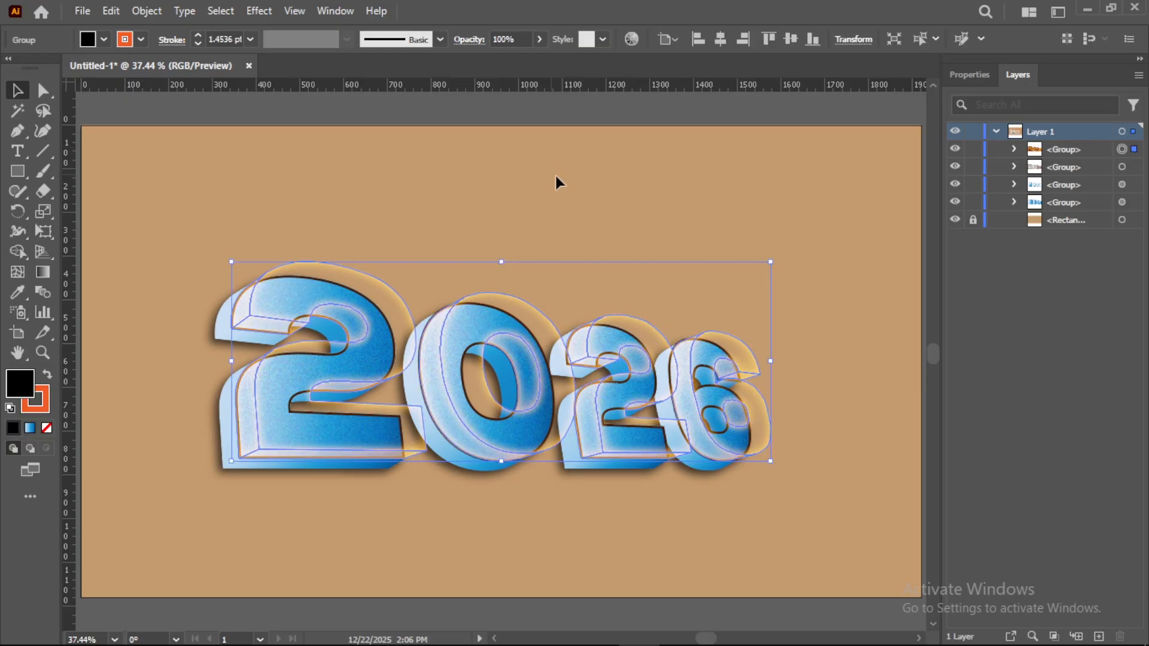
click(965, 76)
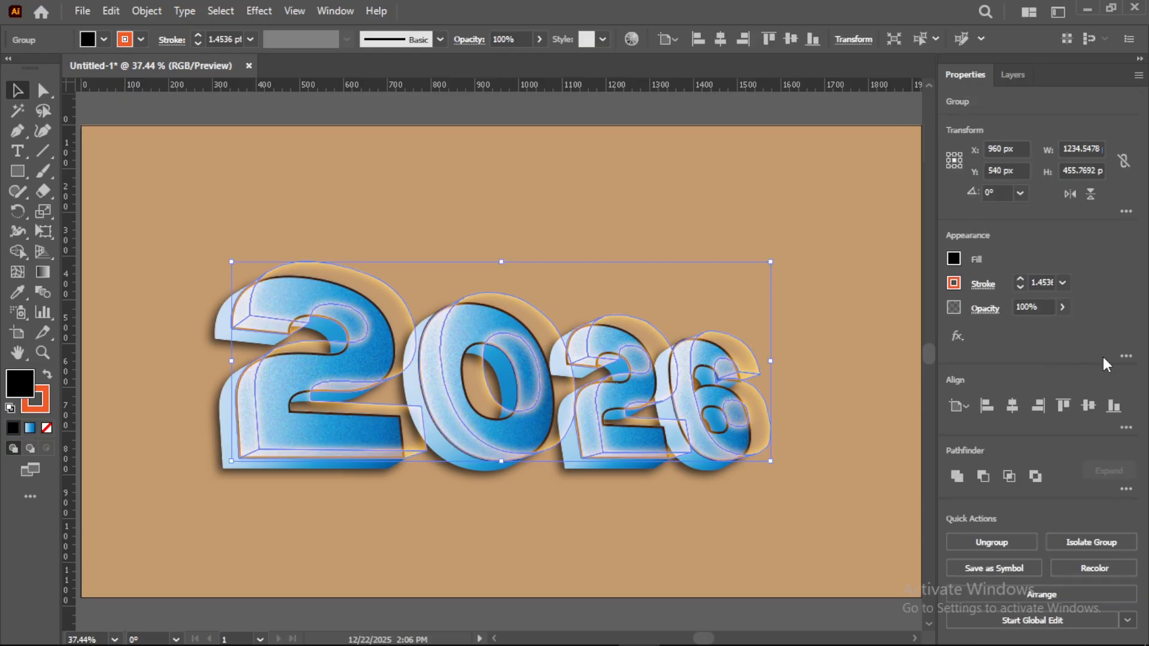
click(1126, 356)
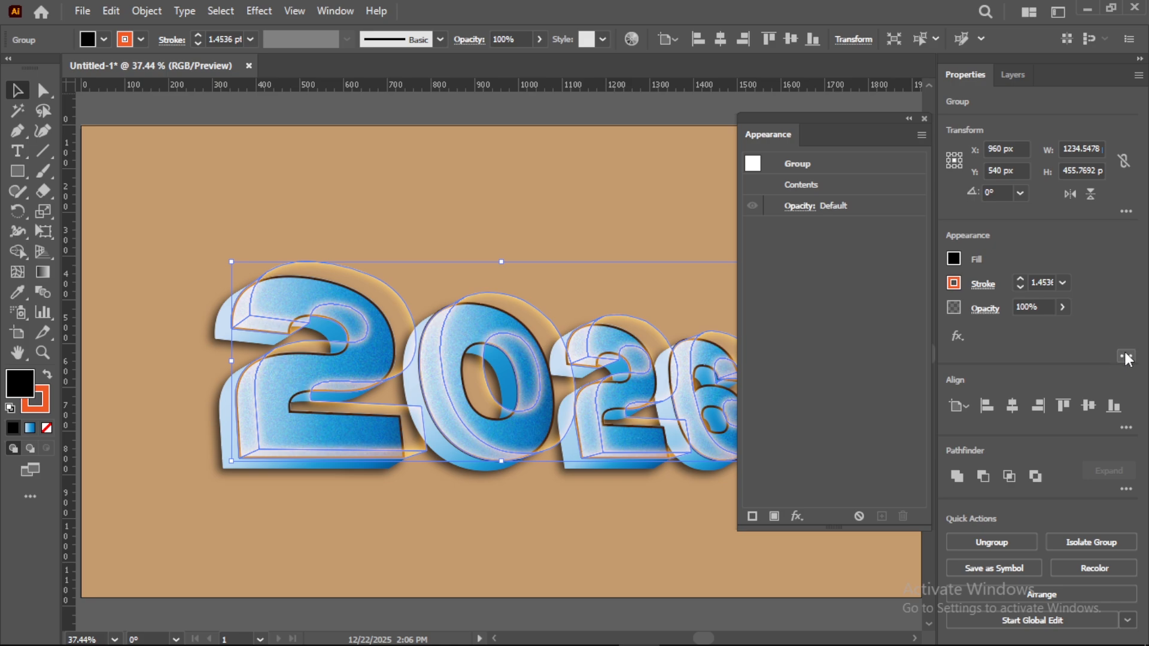
click(924, 118)
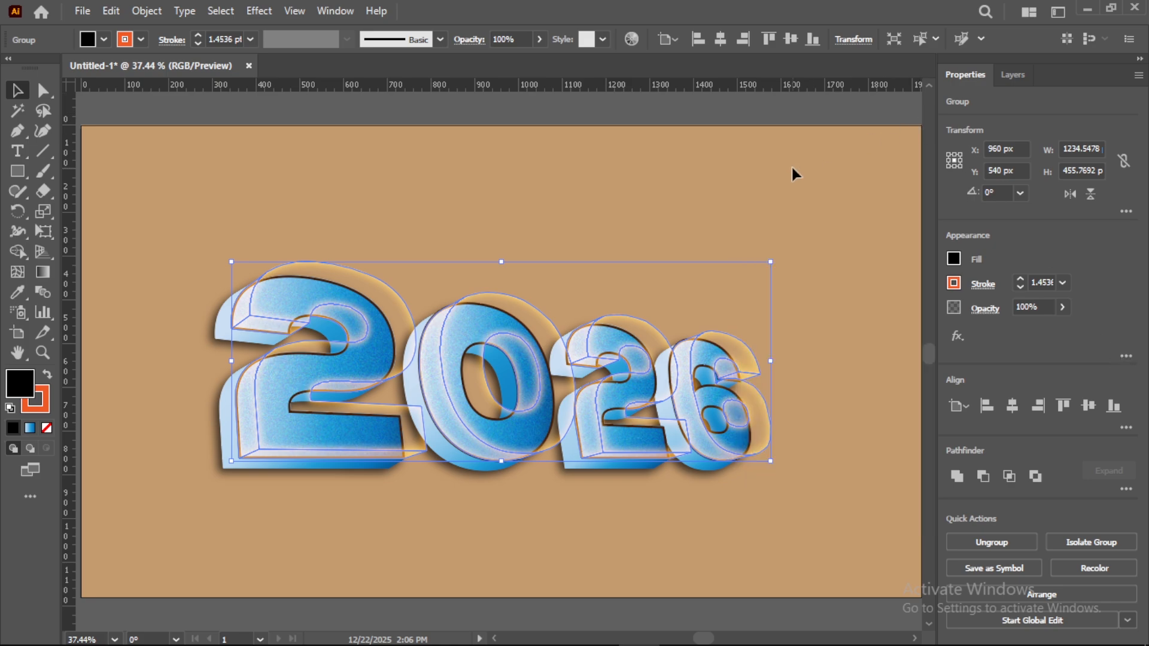
click(791, 164)
click(491, 313)
click(259, 11)
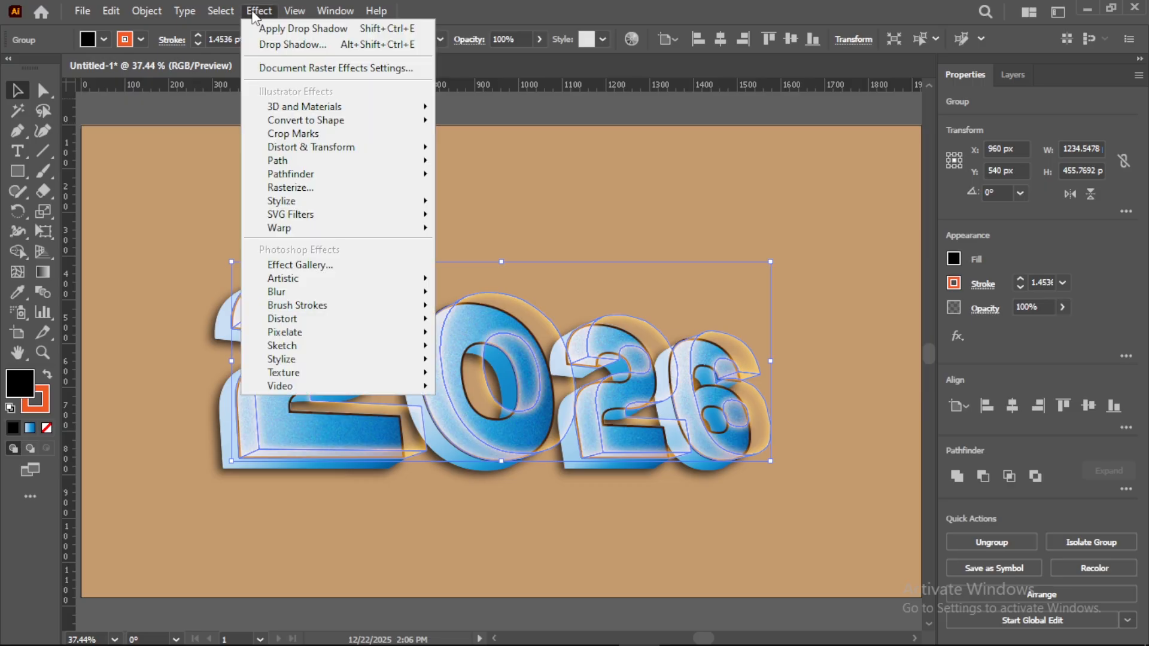
mouse_move(381, 201)
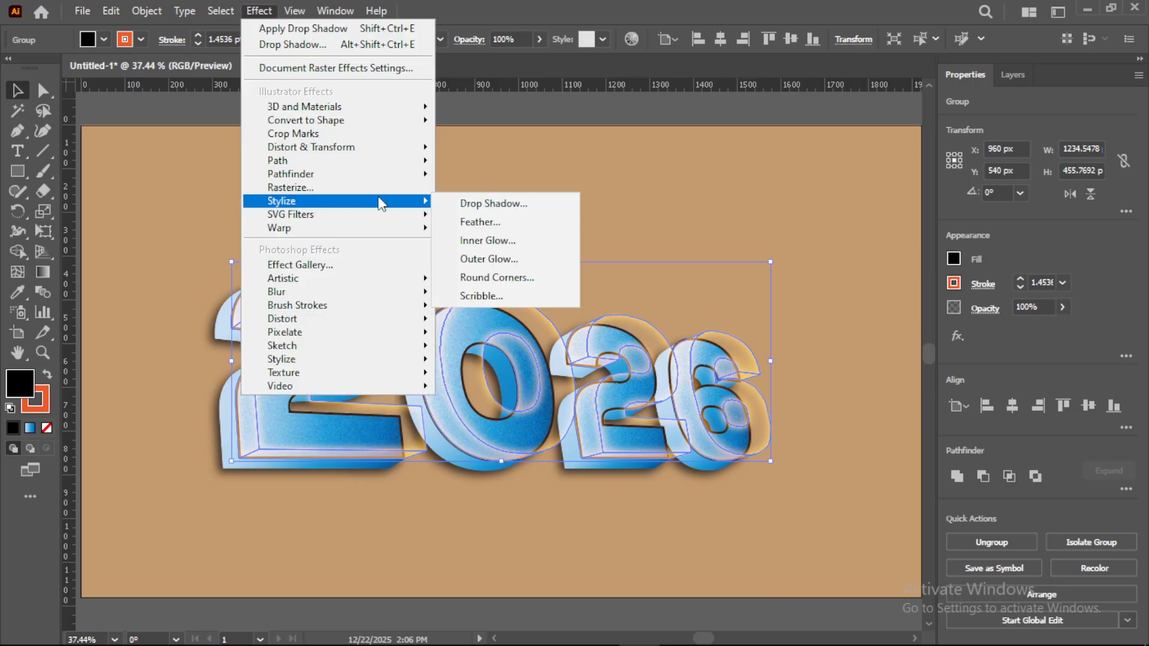
click(493, 241)
drag(677, 136, 745, 128)
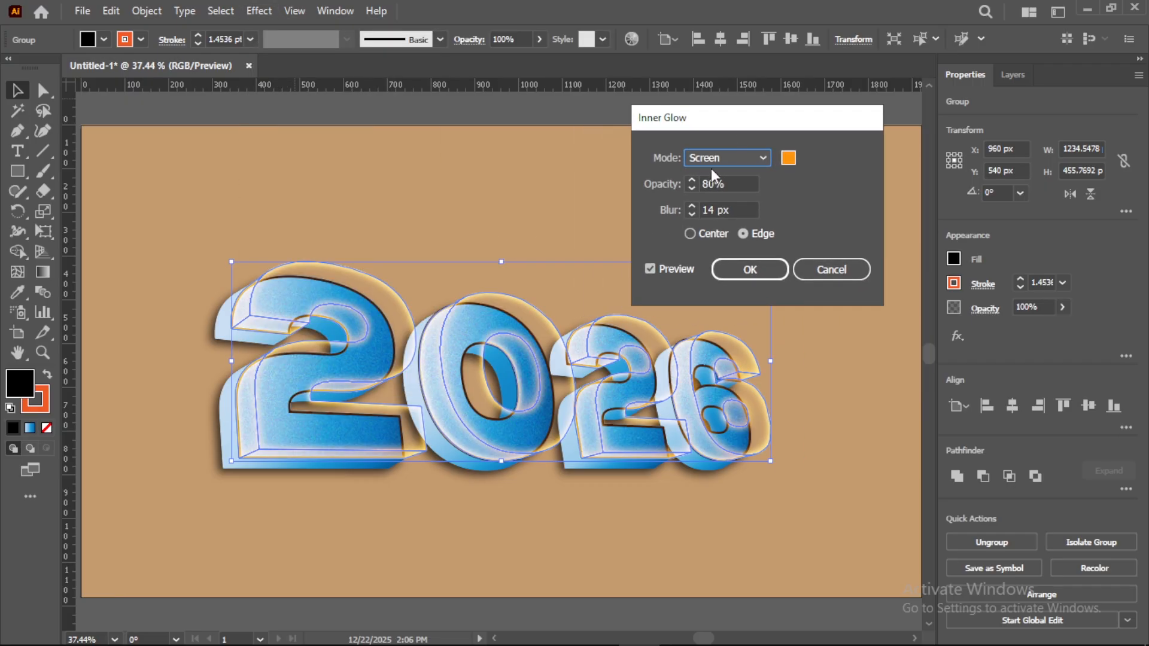
Set the inner glow's blur to 20 px.
click(693, 211)
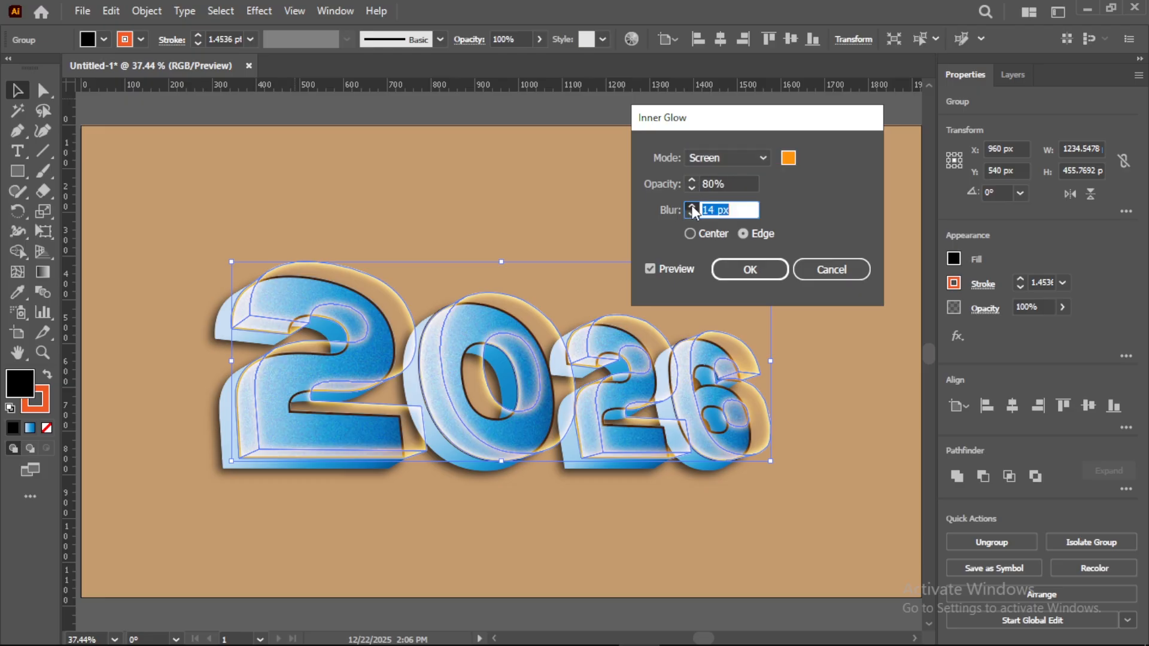
click(692, 206)
click(692, 206)
click(691, 206)
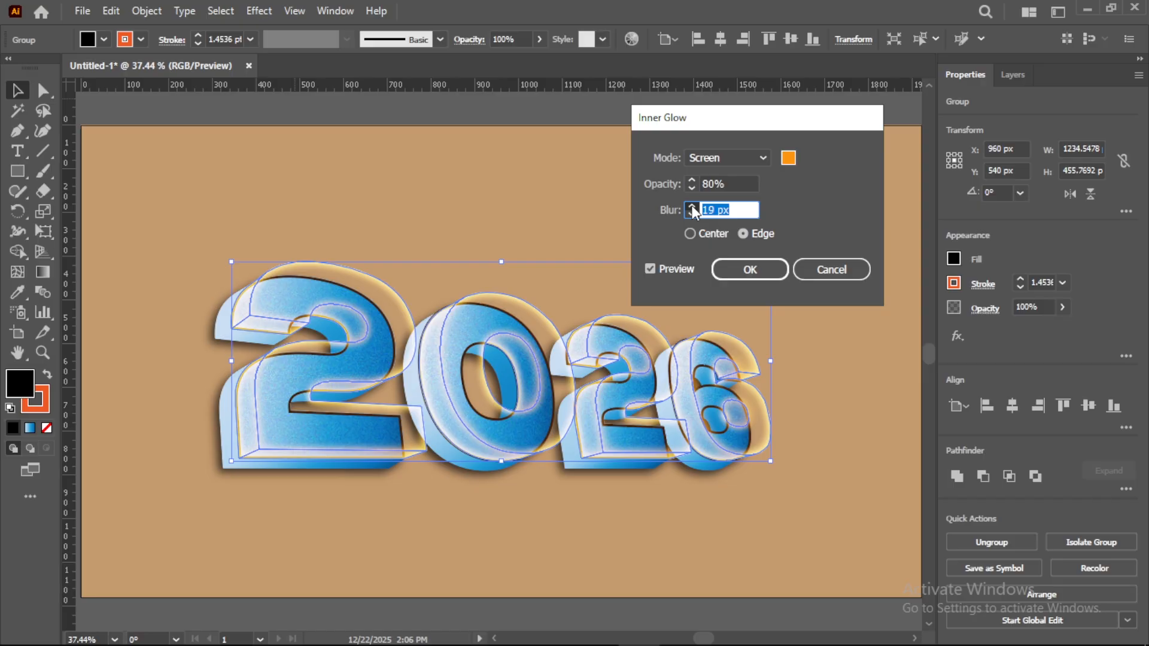
click(691, 206)
click(692, 207)
Change the inner glow's color to golden yellow, apply the effect, and clear the selection.
click(790, 160)
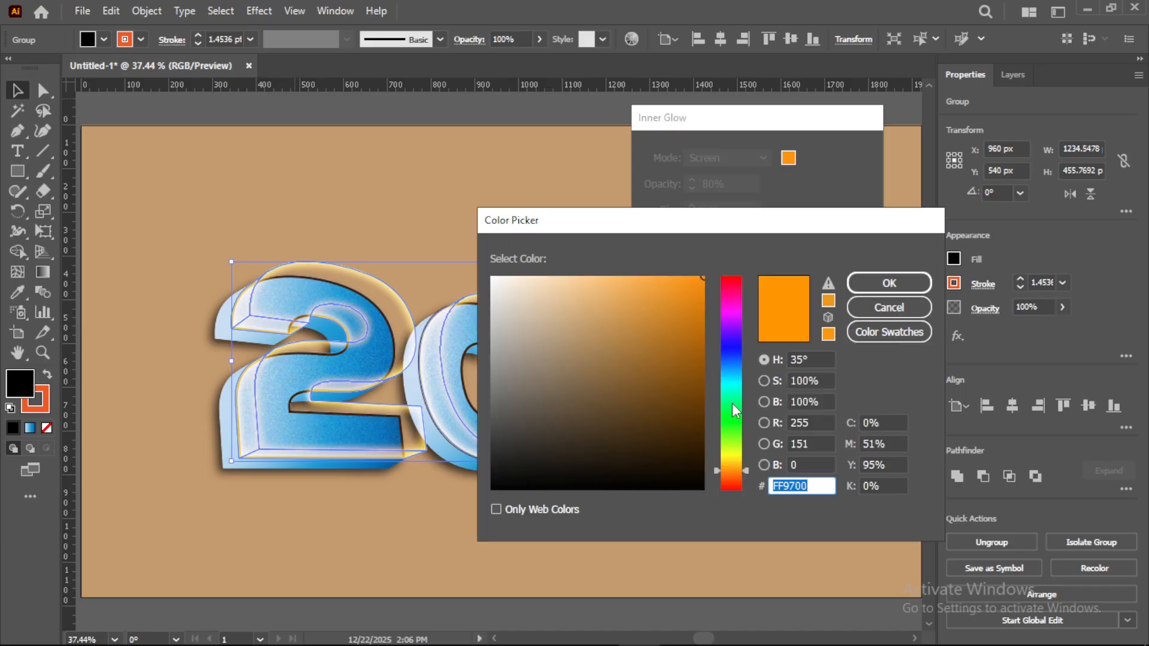
click(737, 475)
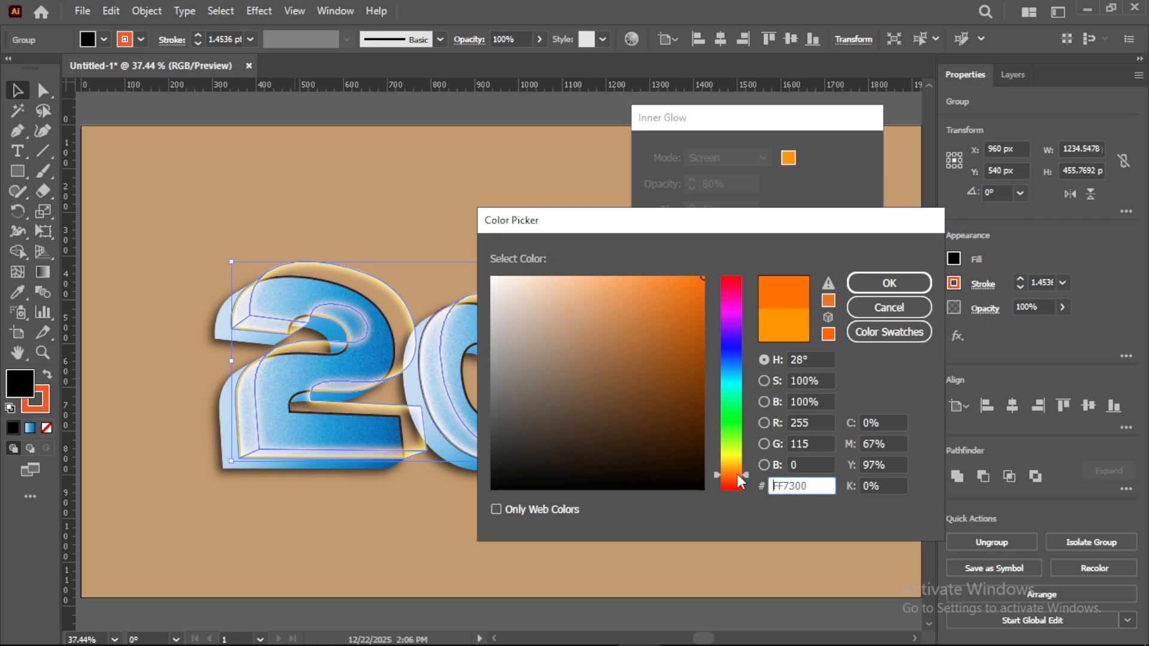
click(737, 480)
drag(737, 480, 743, 464)
click(875, 283)
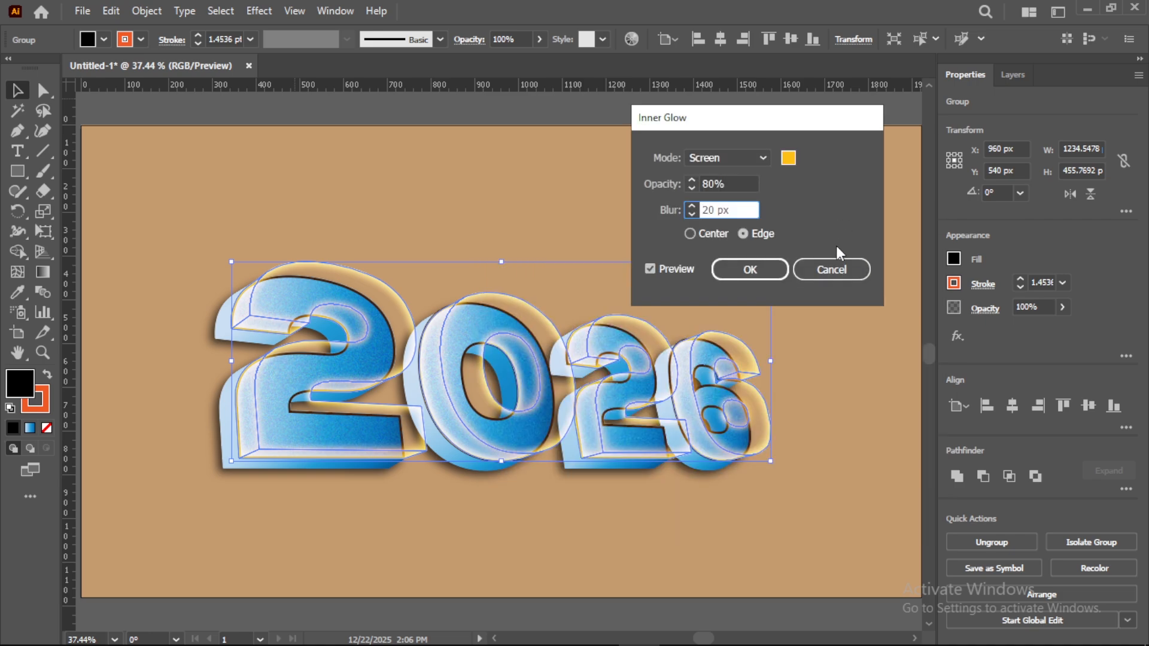
click(770, 274)
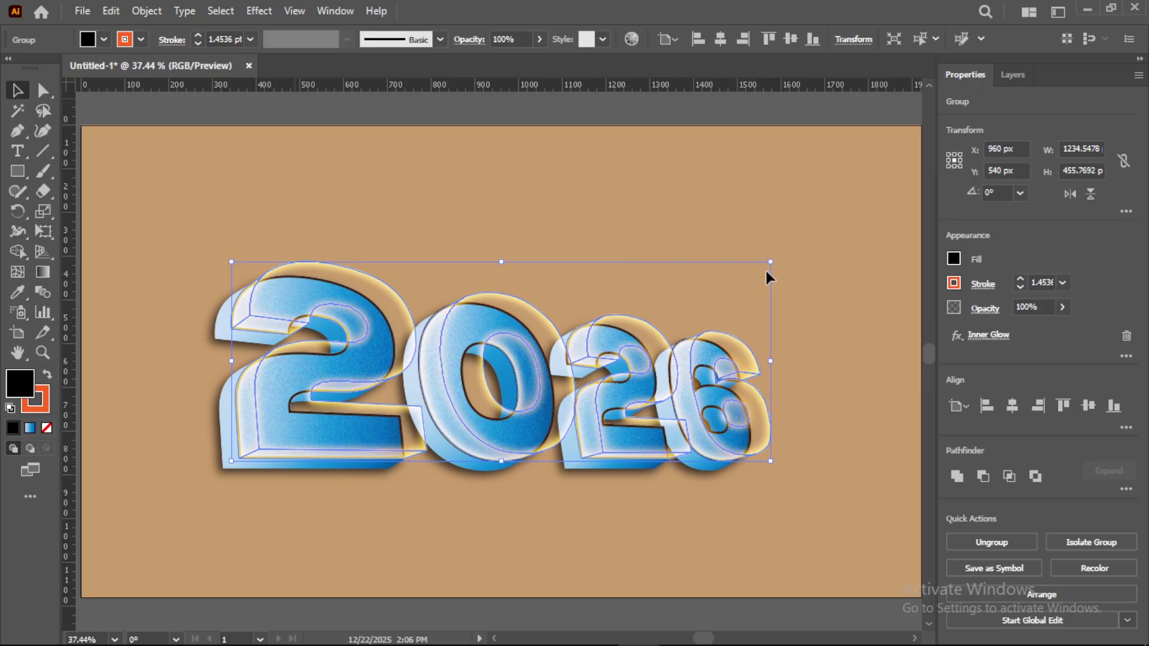
click(836, 254)
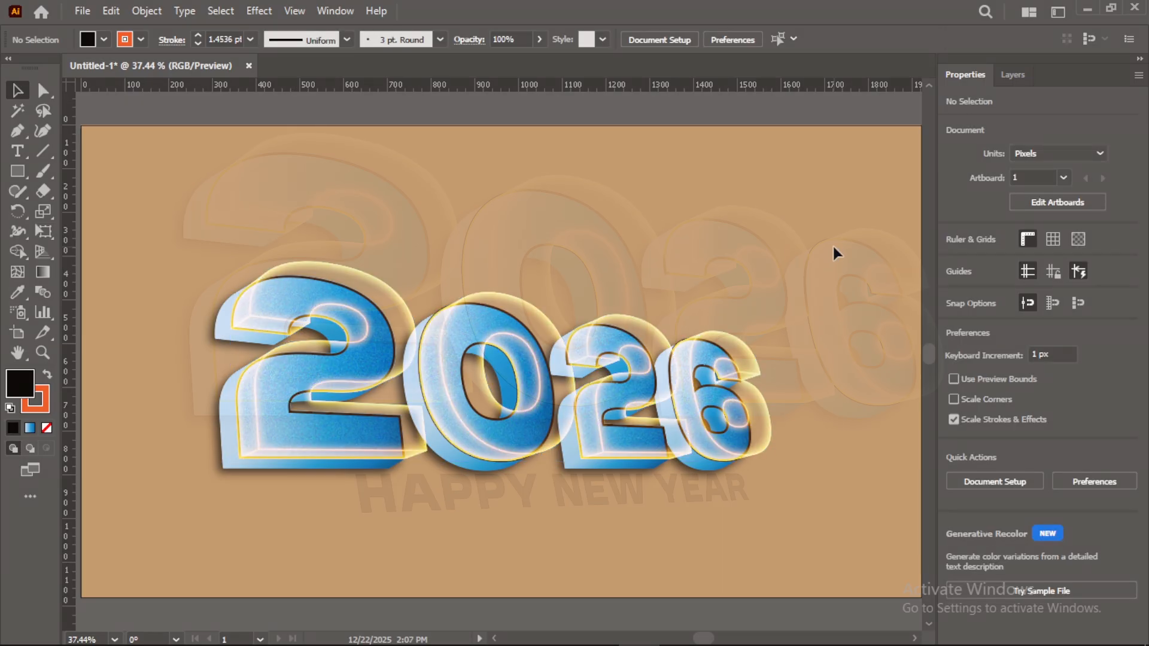